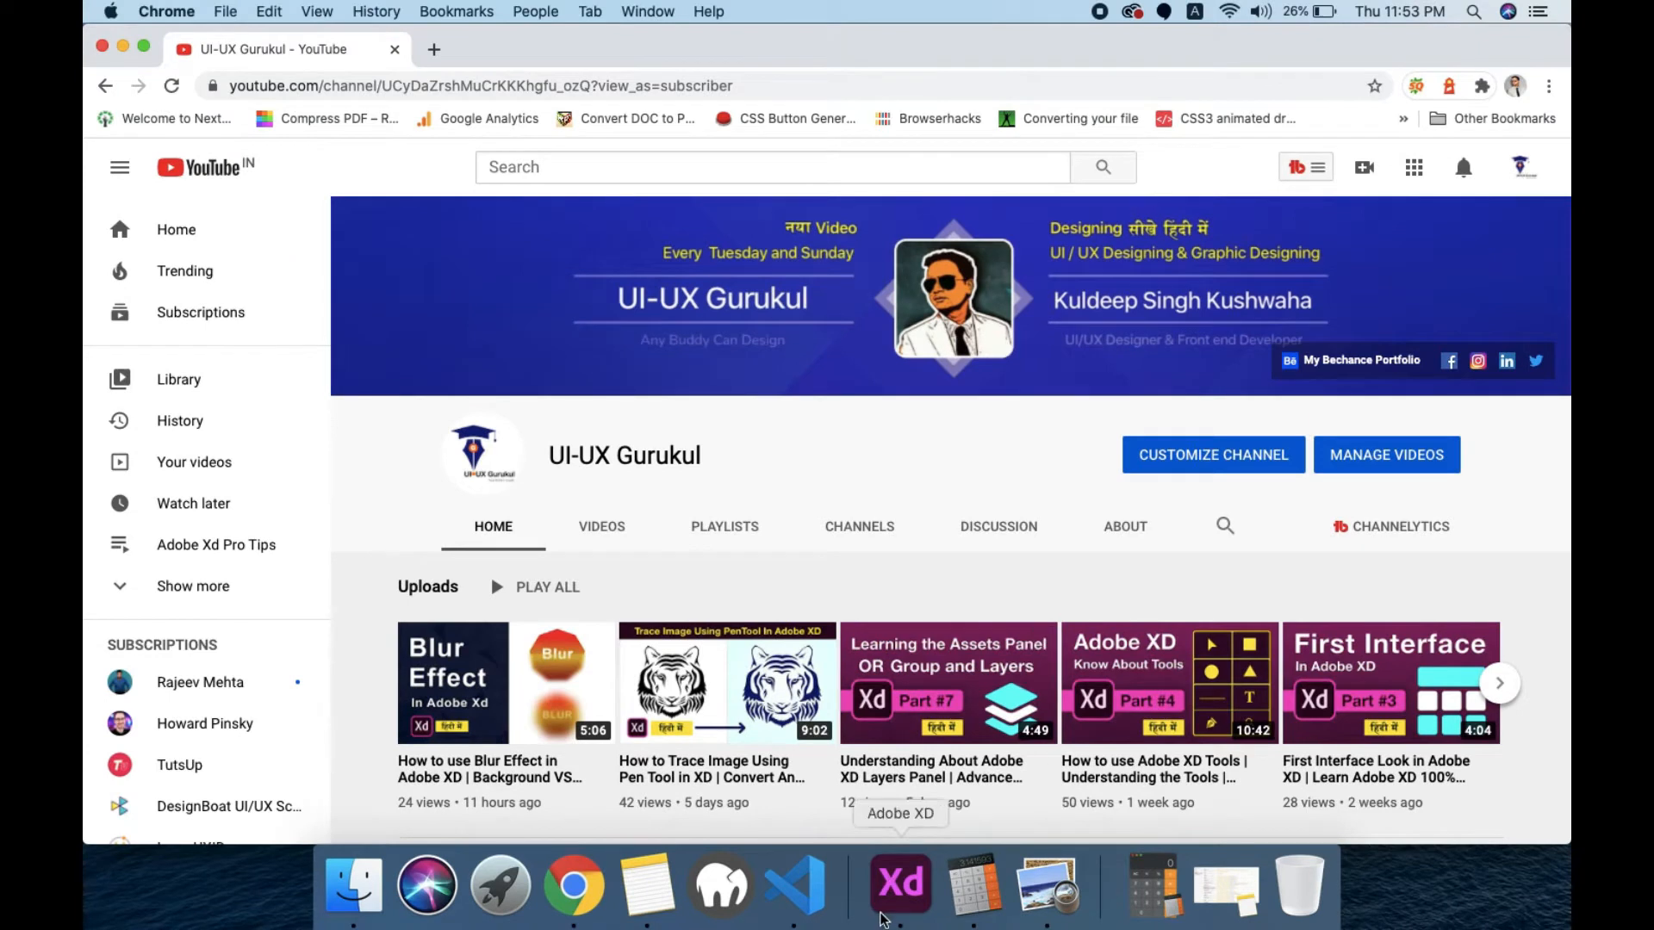
Step: Switch to Adobe XD and create a Web 1920 artboard in the Grid-system document
{"action": "left_click", "coordinate": [901, 882]}
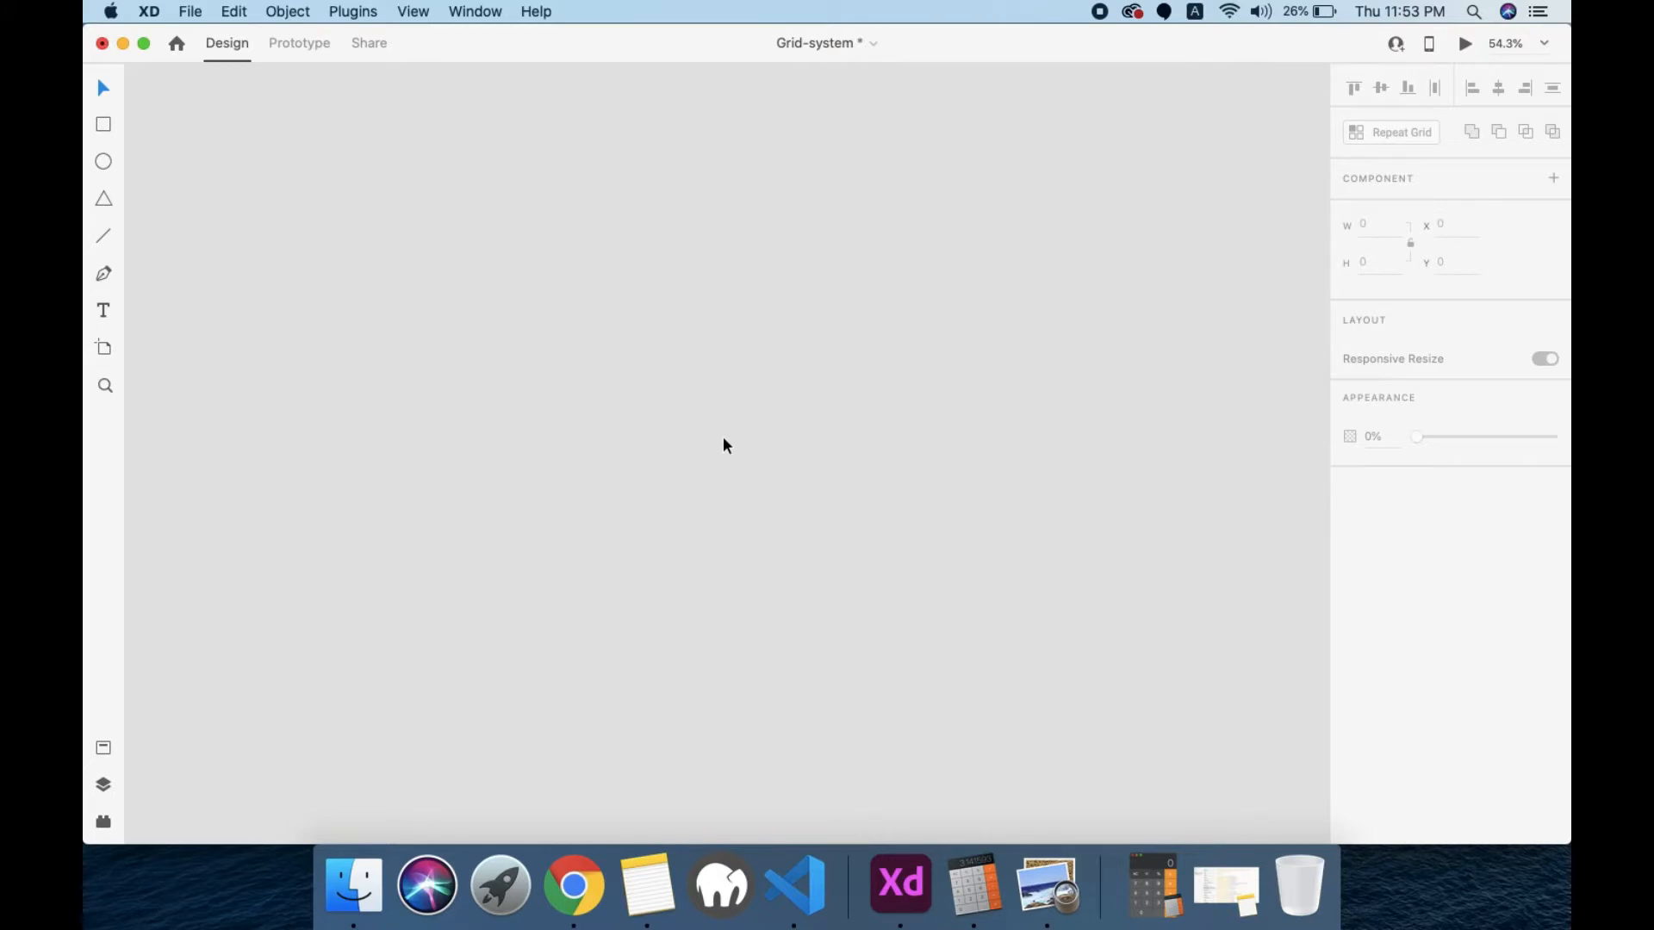
{"action": "key", "text": "a"}
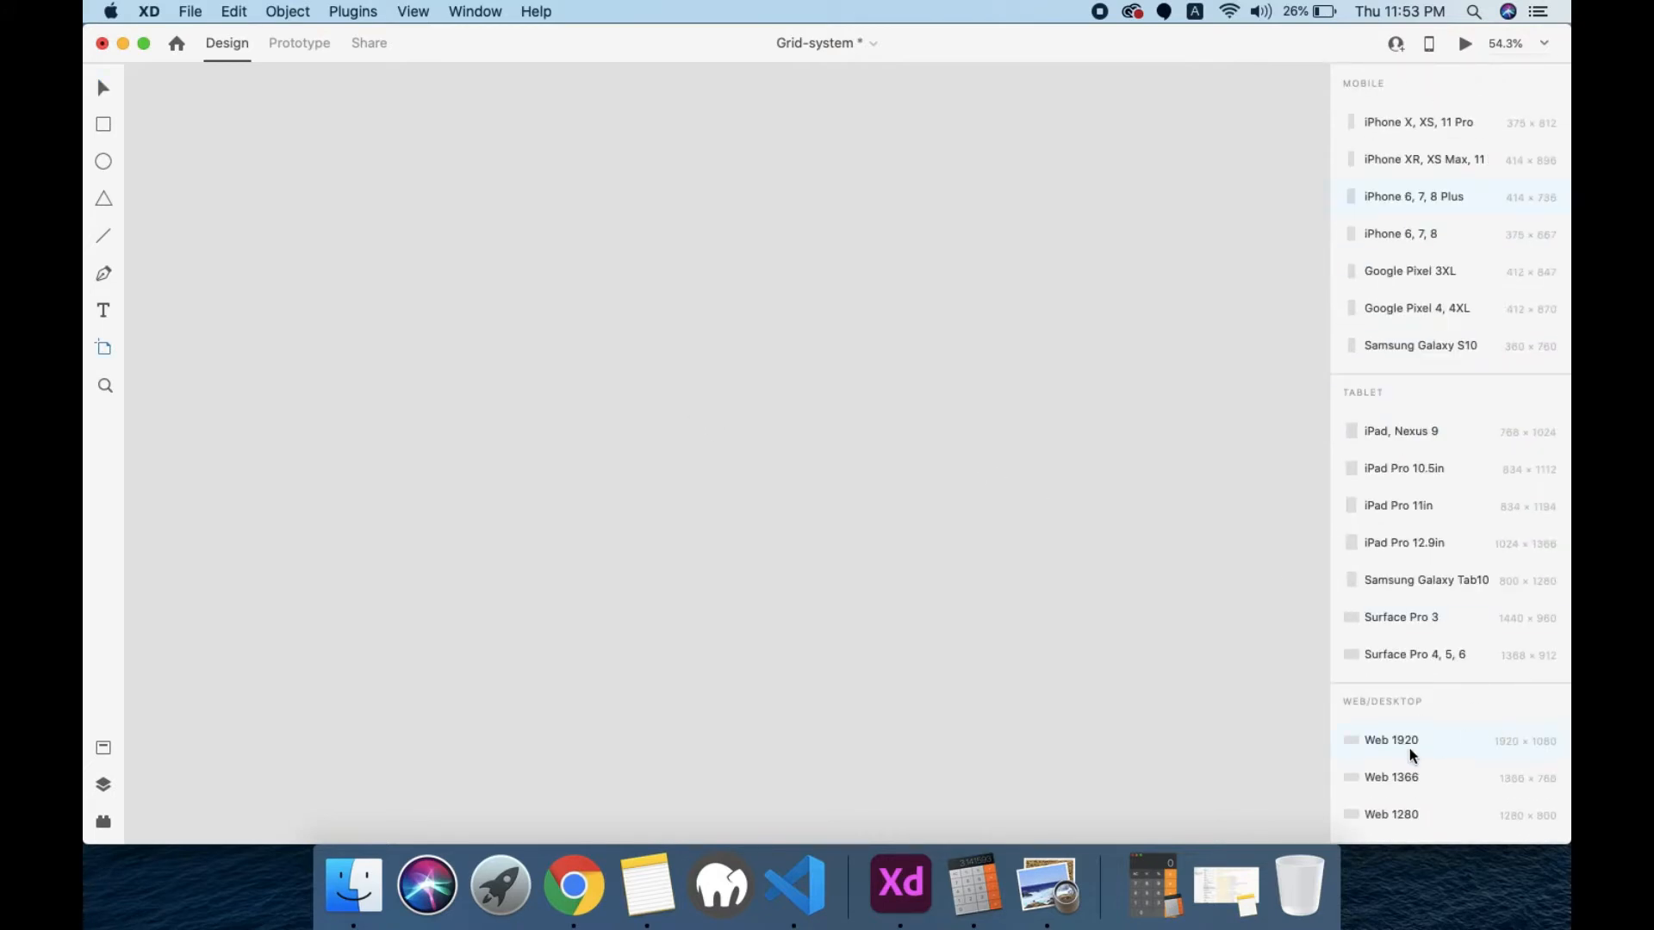
{"action": "scroll", "coordinate": [1409, 748], "scroll_direction": "down", "scroll_amount": 2}
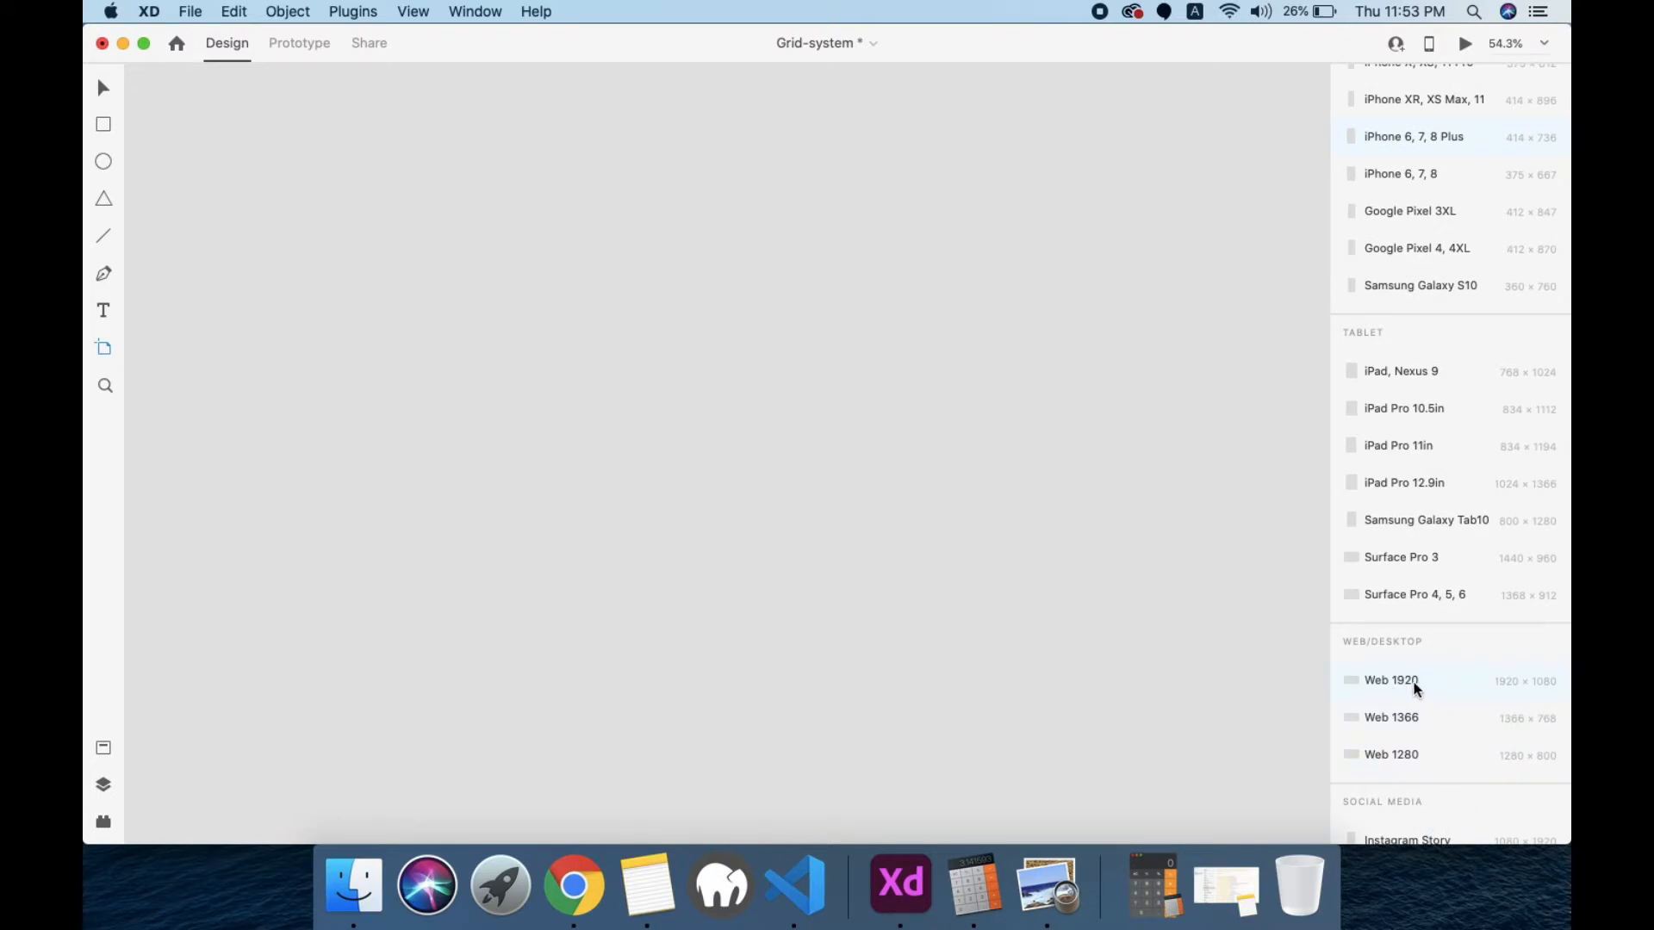
{"action": "left_click", "coordinate": [1370, 683]}
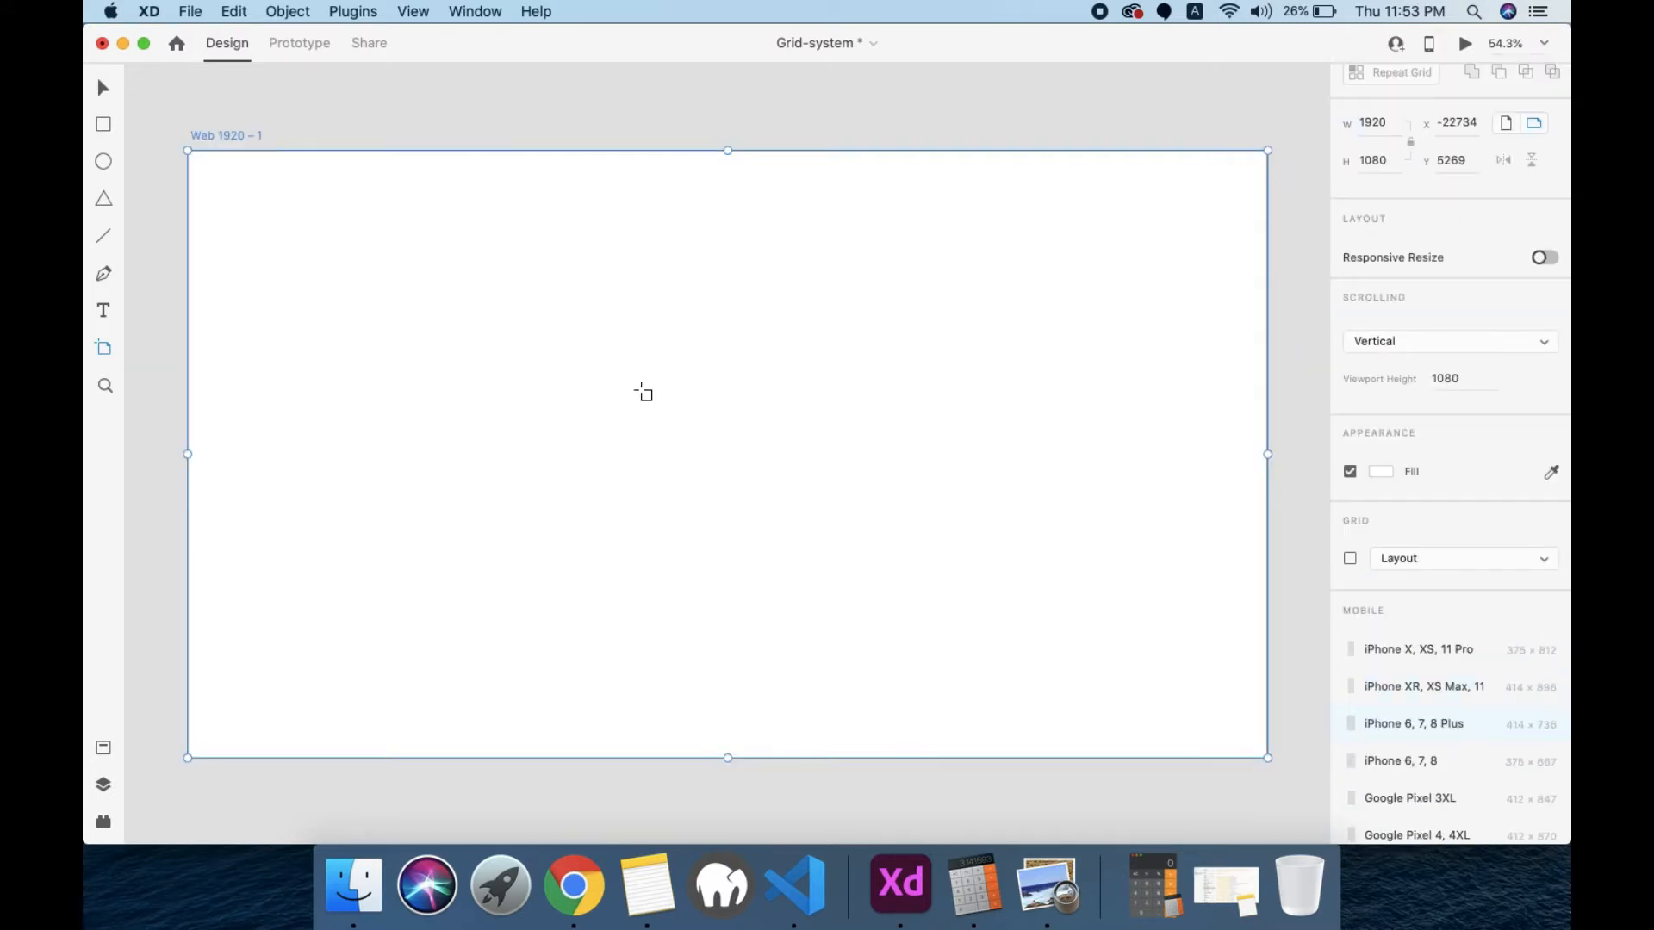
{"action": "key", "text": "v"}
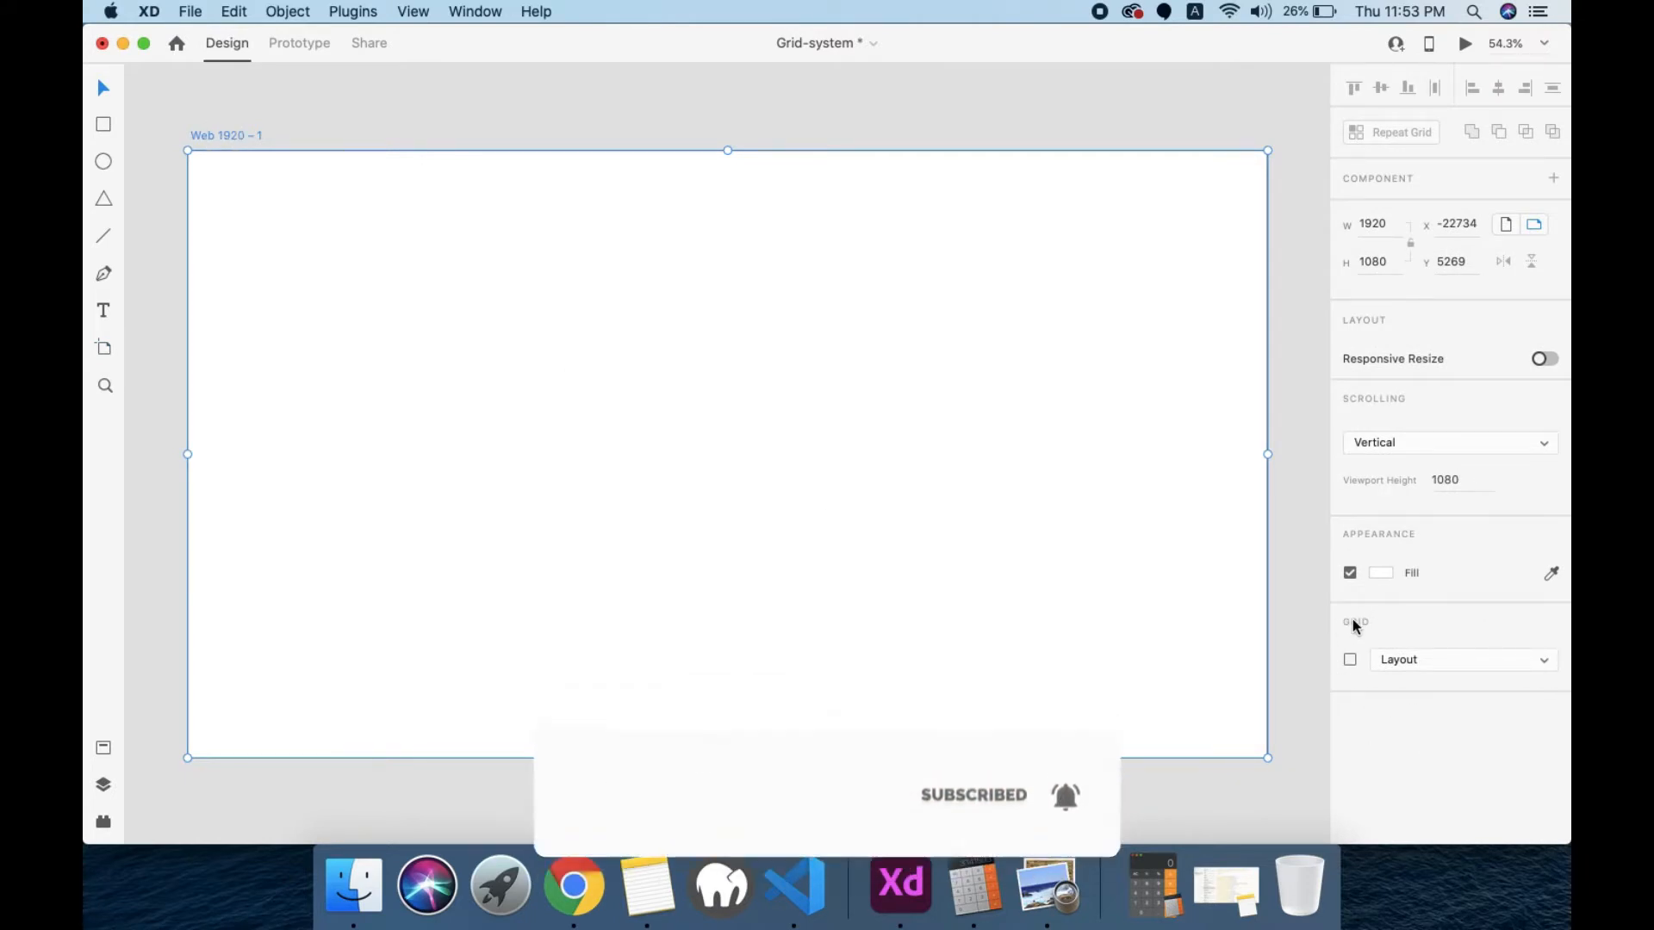
Step: Apply a Square grid to the Web 1920 artboard
{"action": "left_click", "coordinate": [1440, 661]}
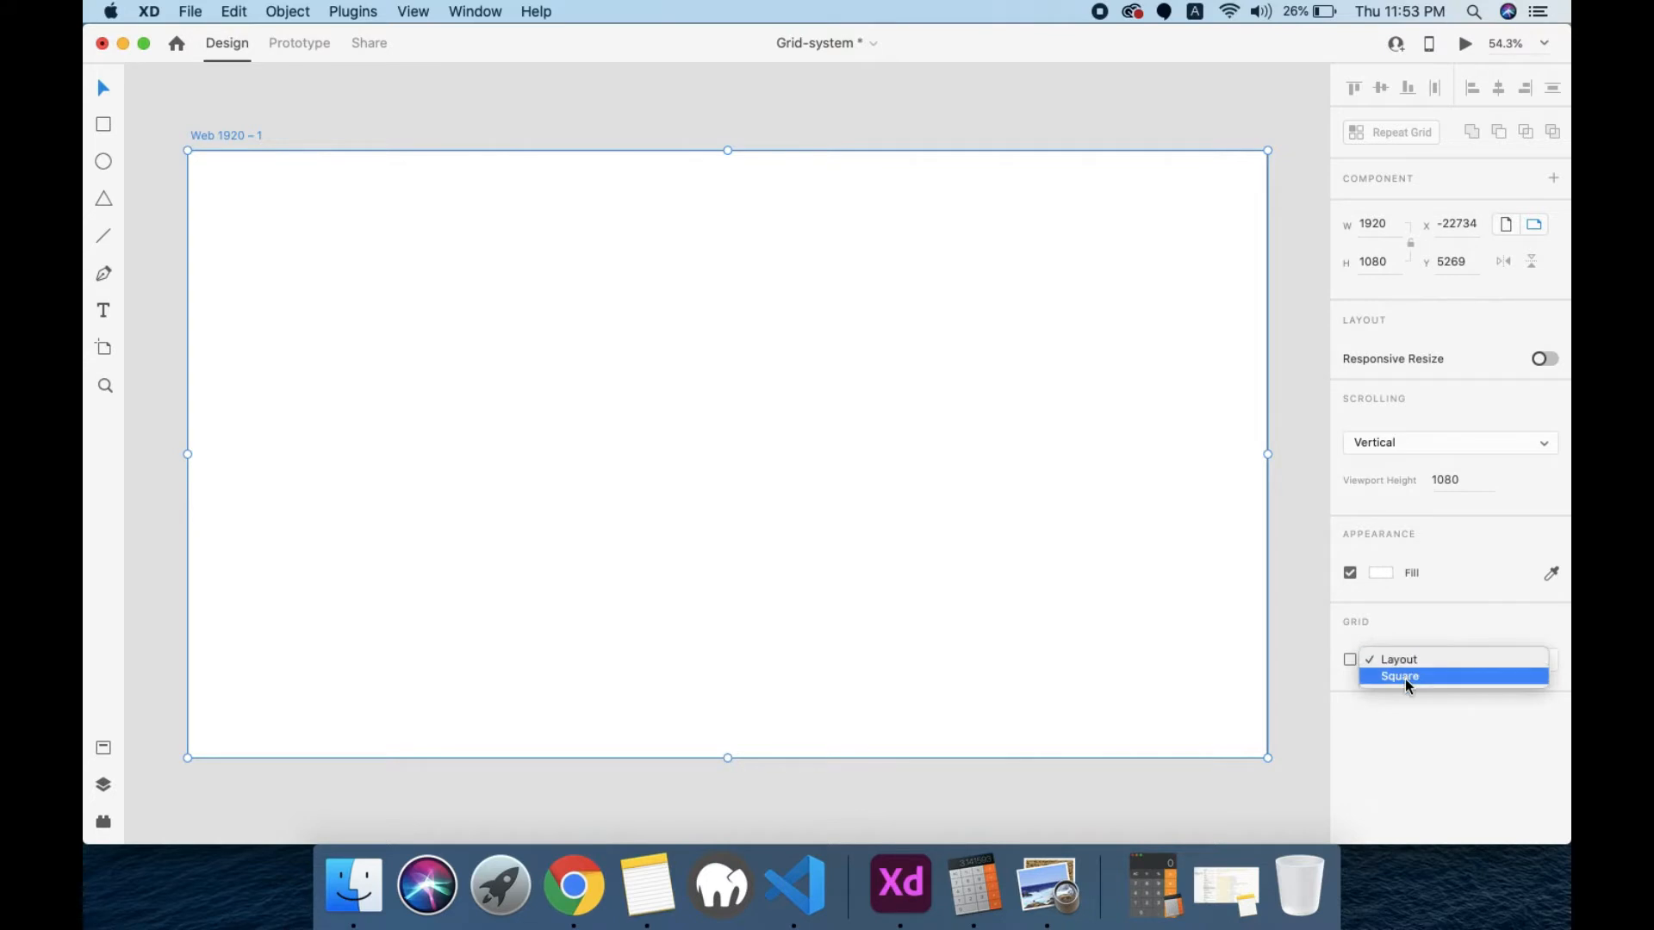
{"action": "left_click", "coordinate": [1316, 727]}
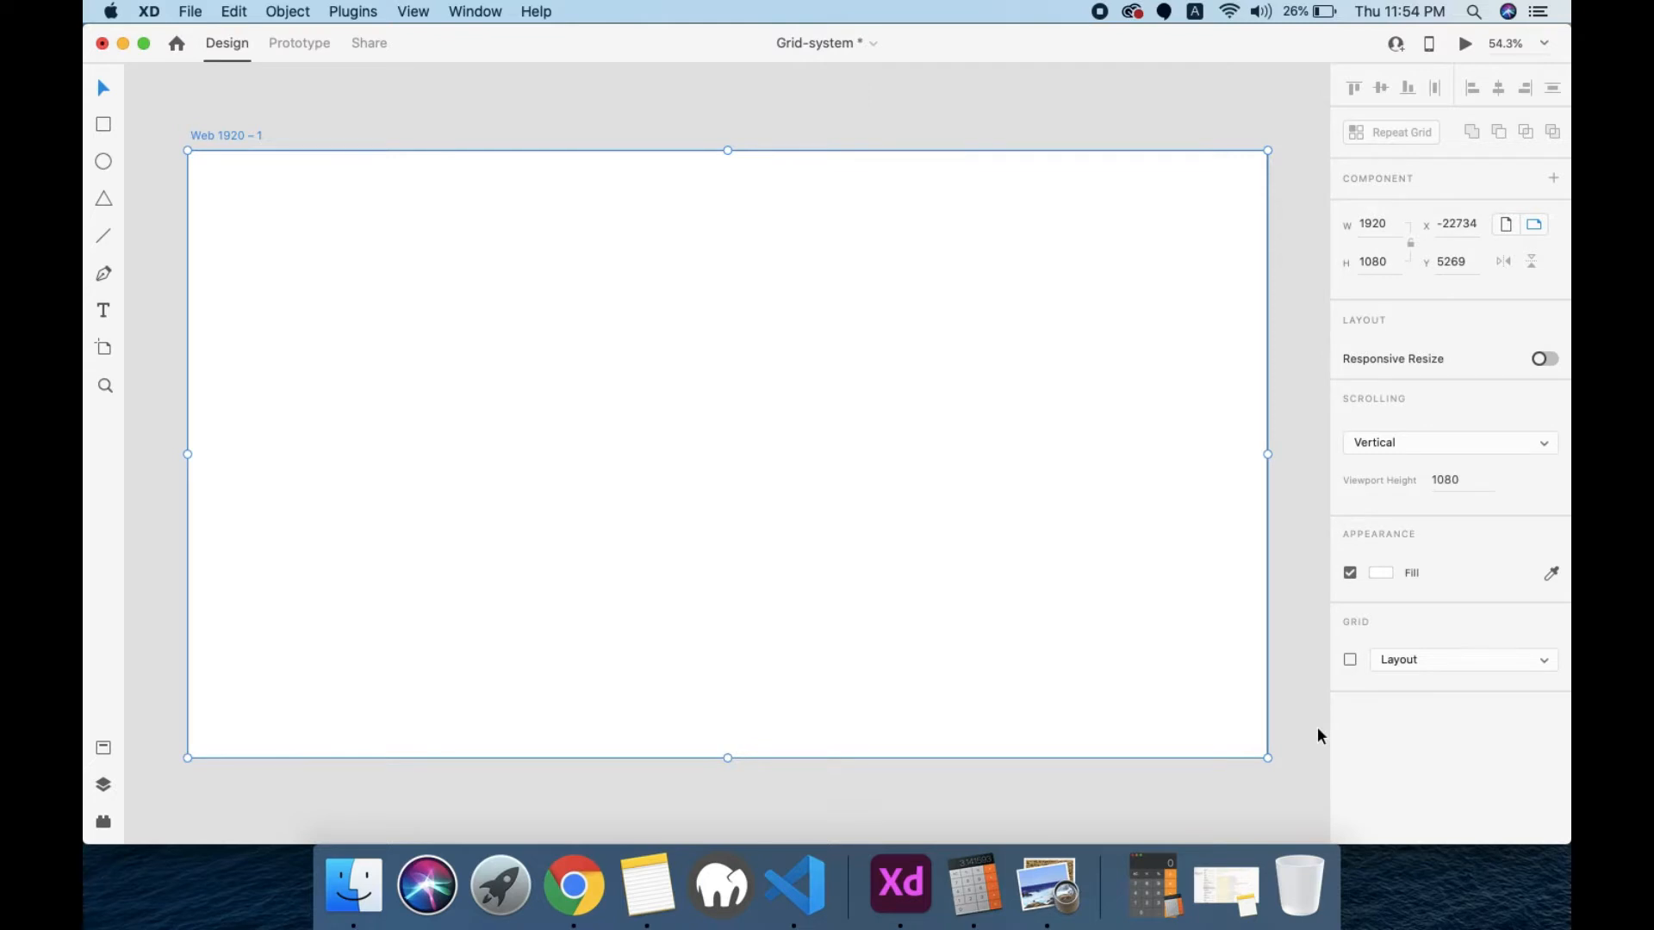
{"action": "left_click", "coordinate": [1410, 659]}
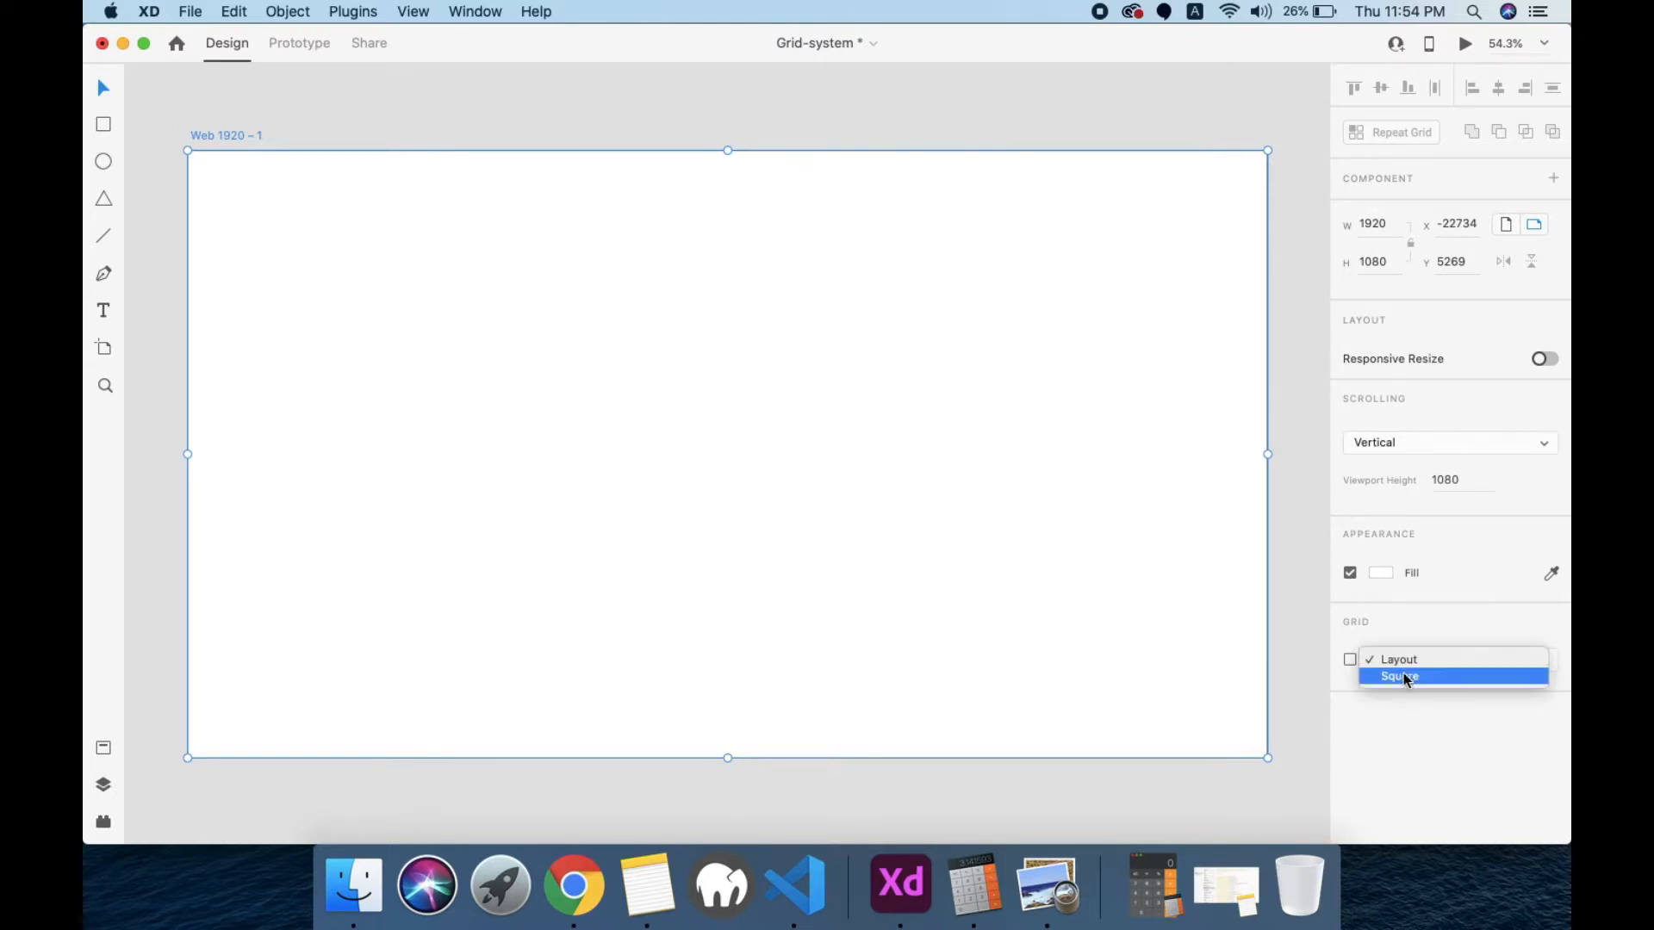
{"action": "left_click", "coordinate": [1402, 676]}
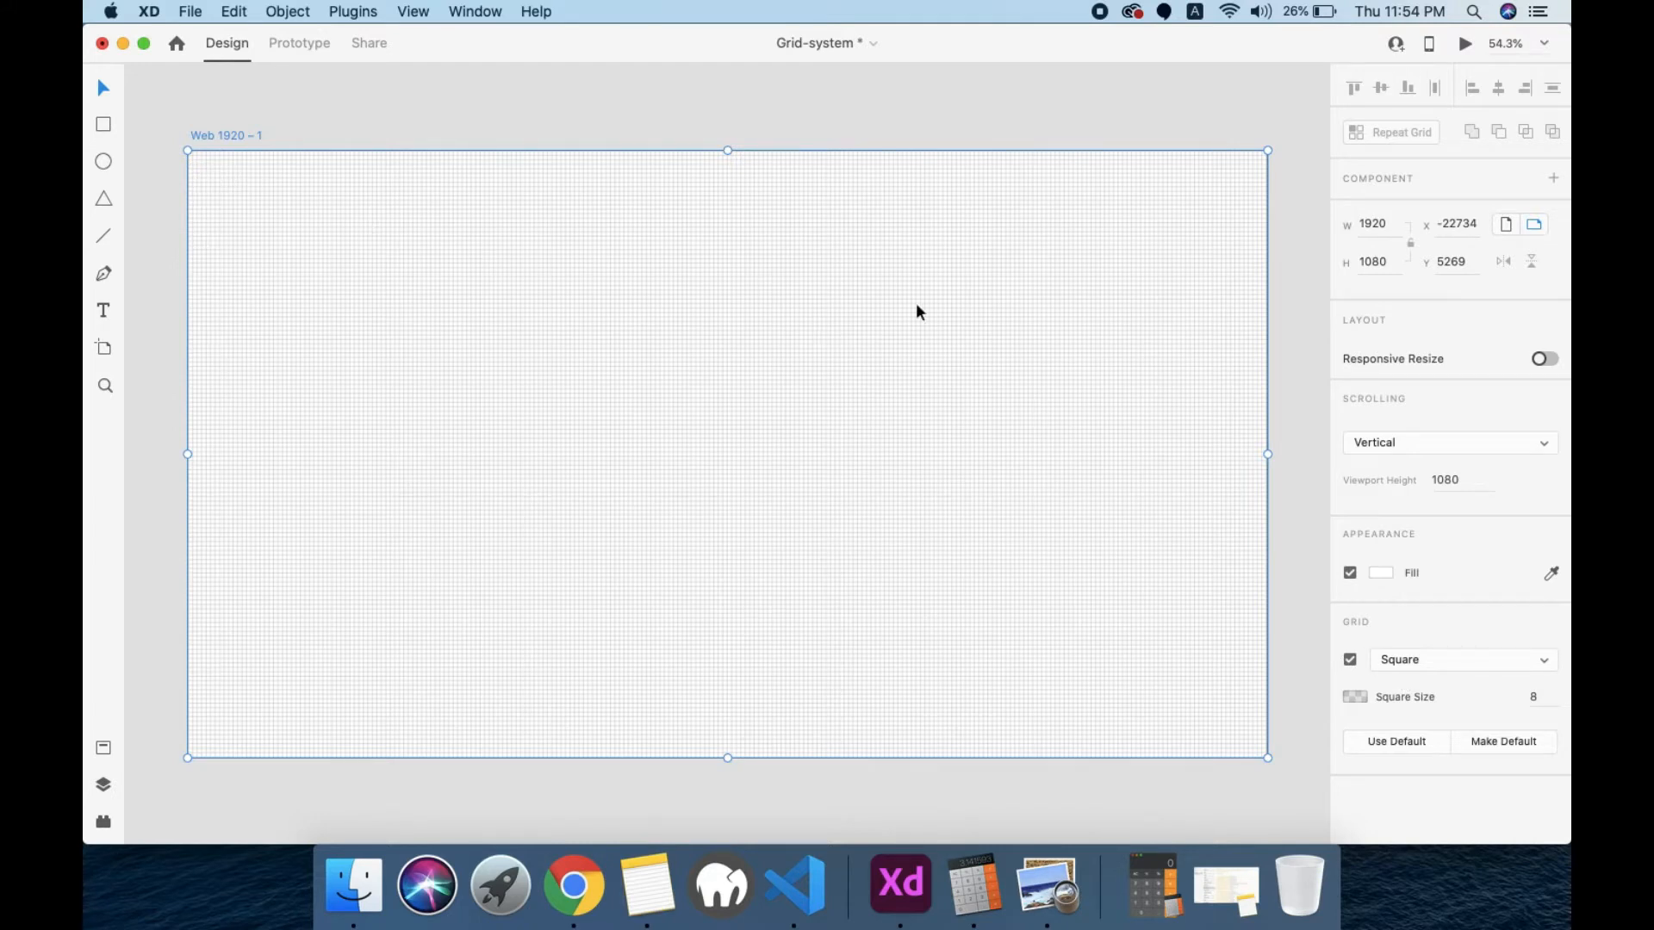
Step: Examine the square grid's cells up close and across the whole artboard
{"action": "scroll", "coordinate": [777, 292], "scroll_direction": "up", "scroll_amount": 10}
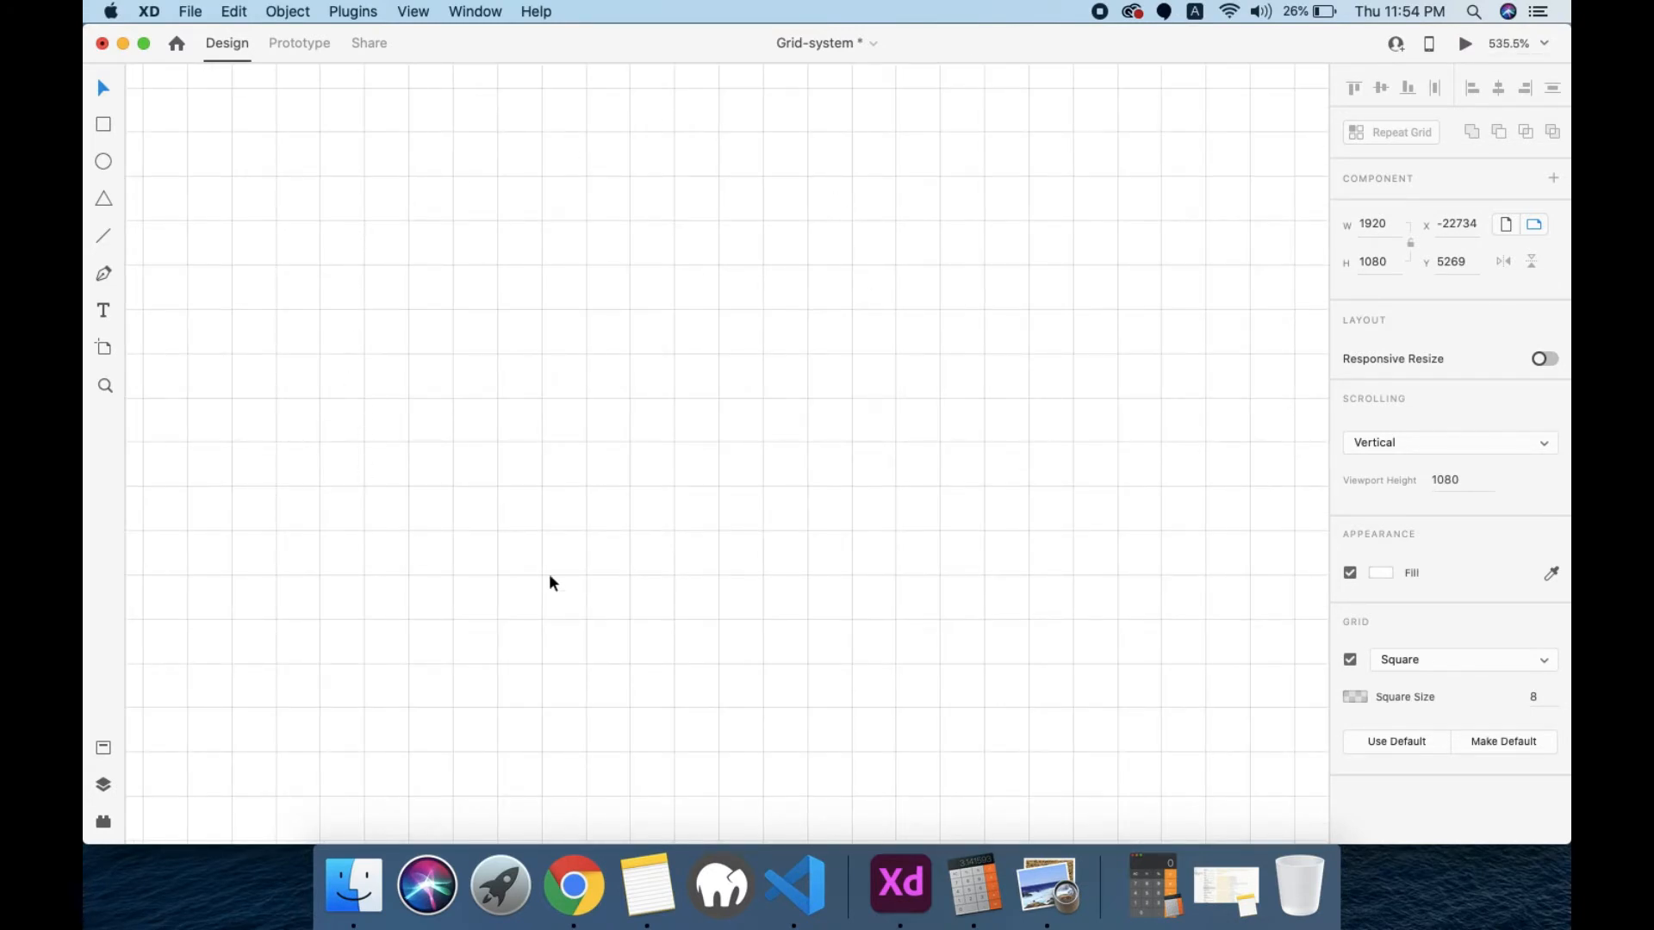
{"action": "scroll", "coordinate": [939, 565], "scroll_direction": "down", "scroll_amount": 5}
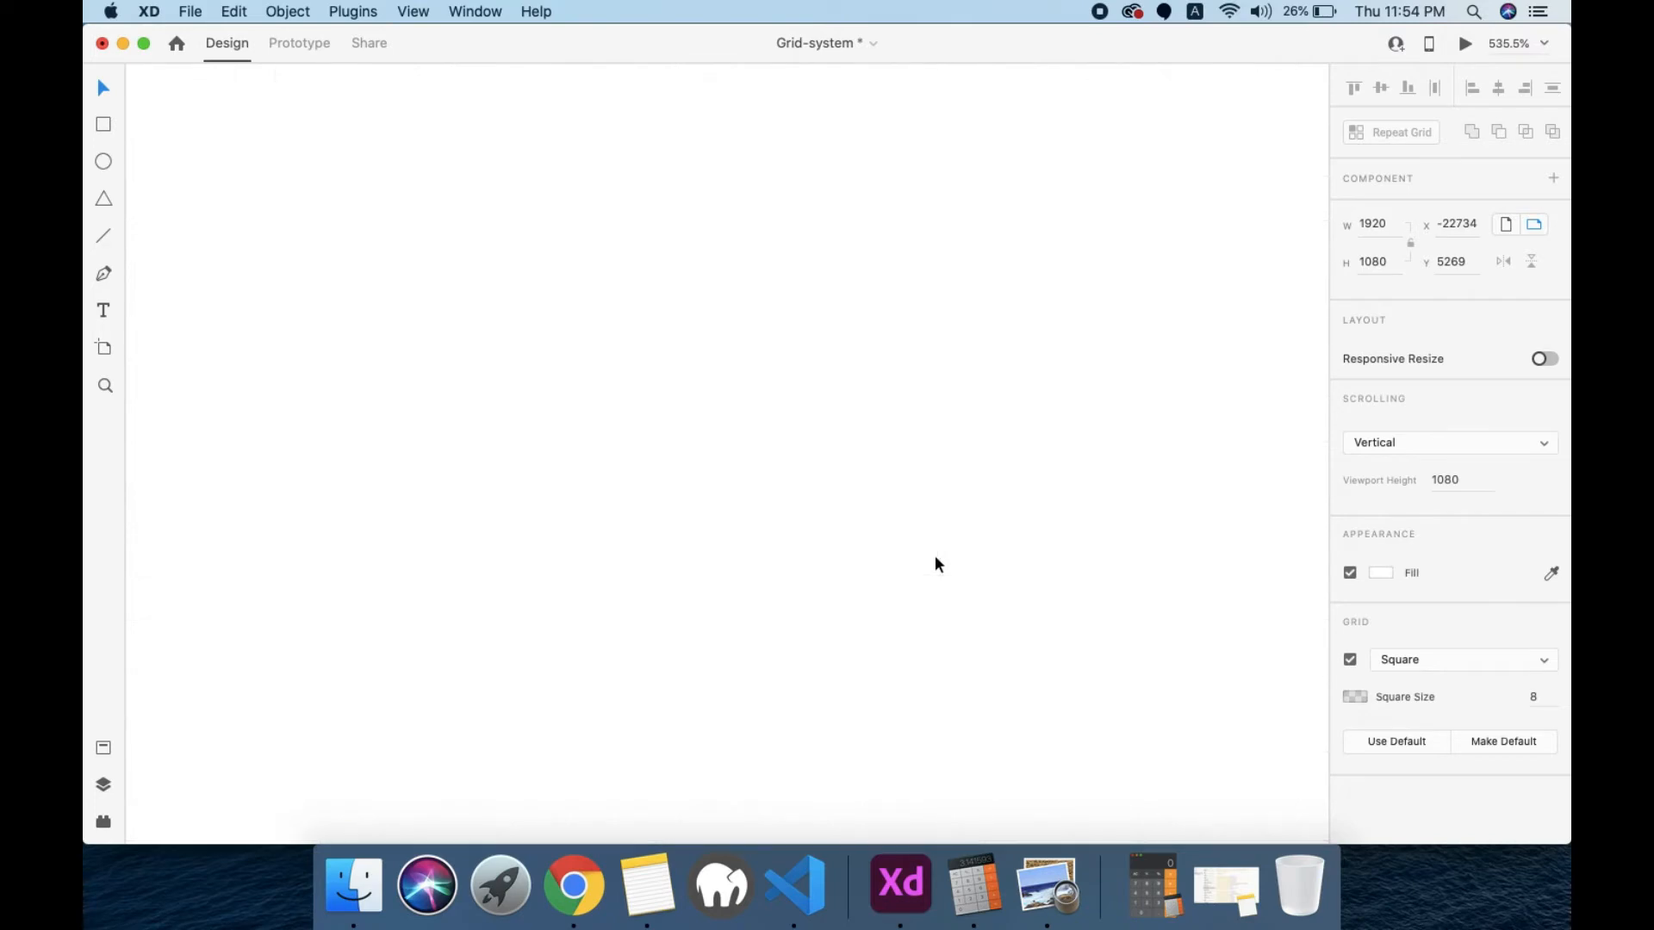
{"action": "scroll", "coordinate": [939, 564], "scroll_direction": "down", "scroll_amount": 5}
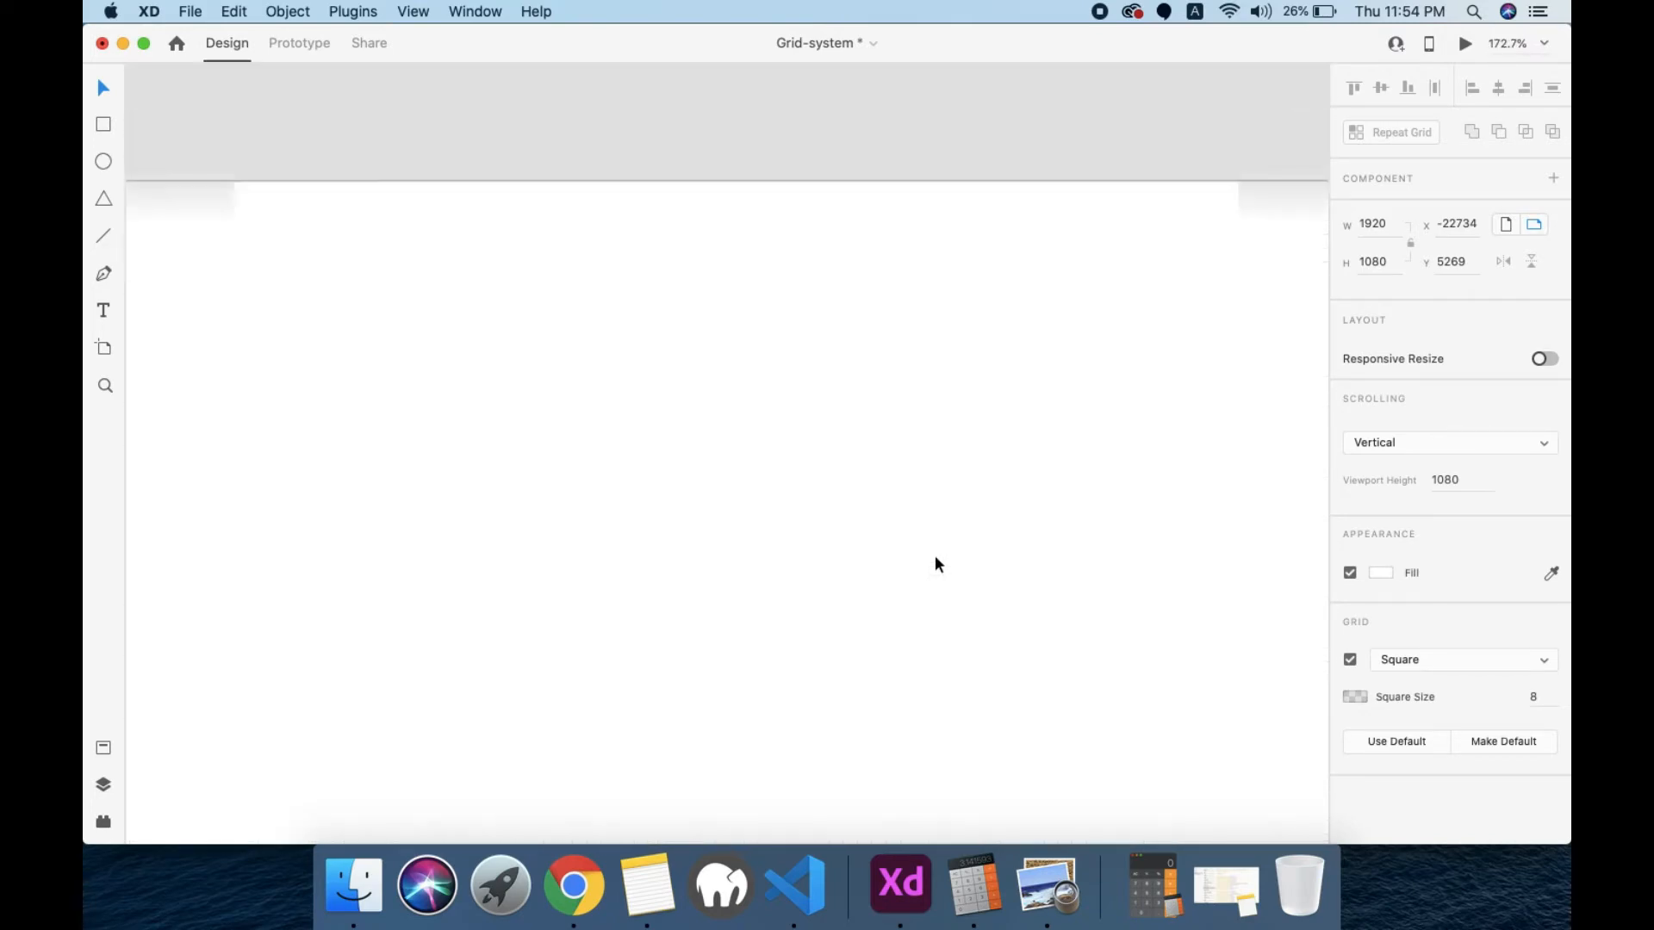
{"action": "scroll", "coordinate": [935, 557], "scroll_direction": "down", "scroll_amount": 5}
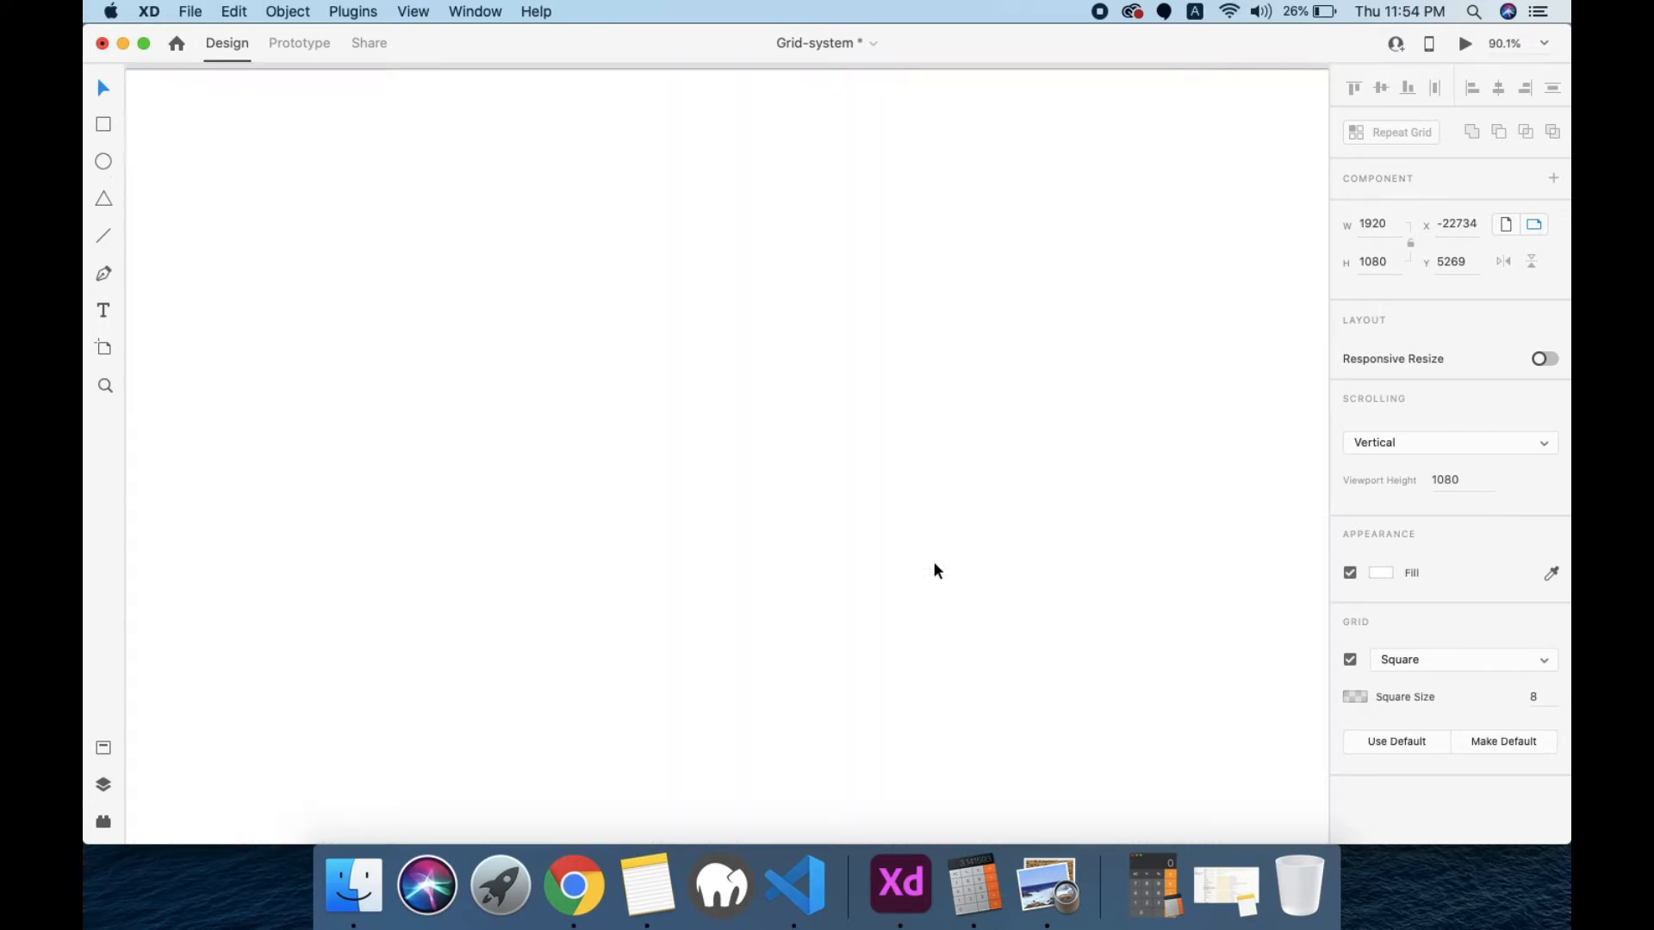
{"action": "scroll", "coordinate": [935, 565], "scroll_direction": "down", "scroll_amount": 3}
{"action": "scroll", "coordinate": [935, 564], "scroll_direction": "right", "scroll_amount": 4}
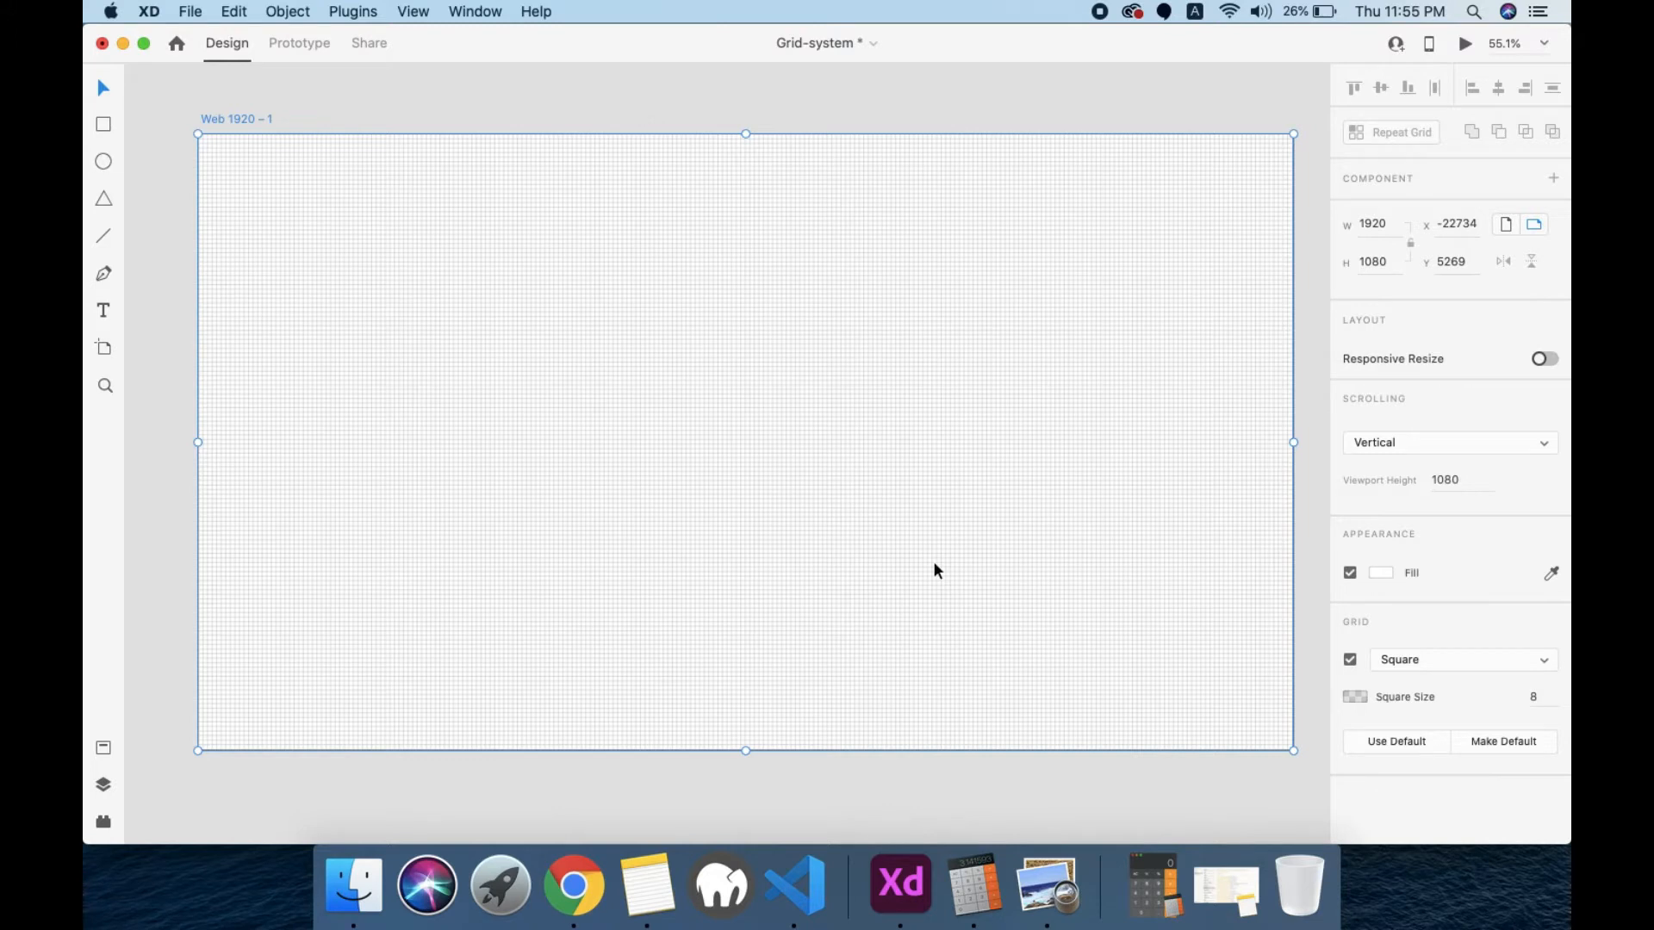
{"action": "scroll", "coordinate": [433, 498], "scroll_direction": "up", "scroll_amount": 5}
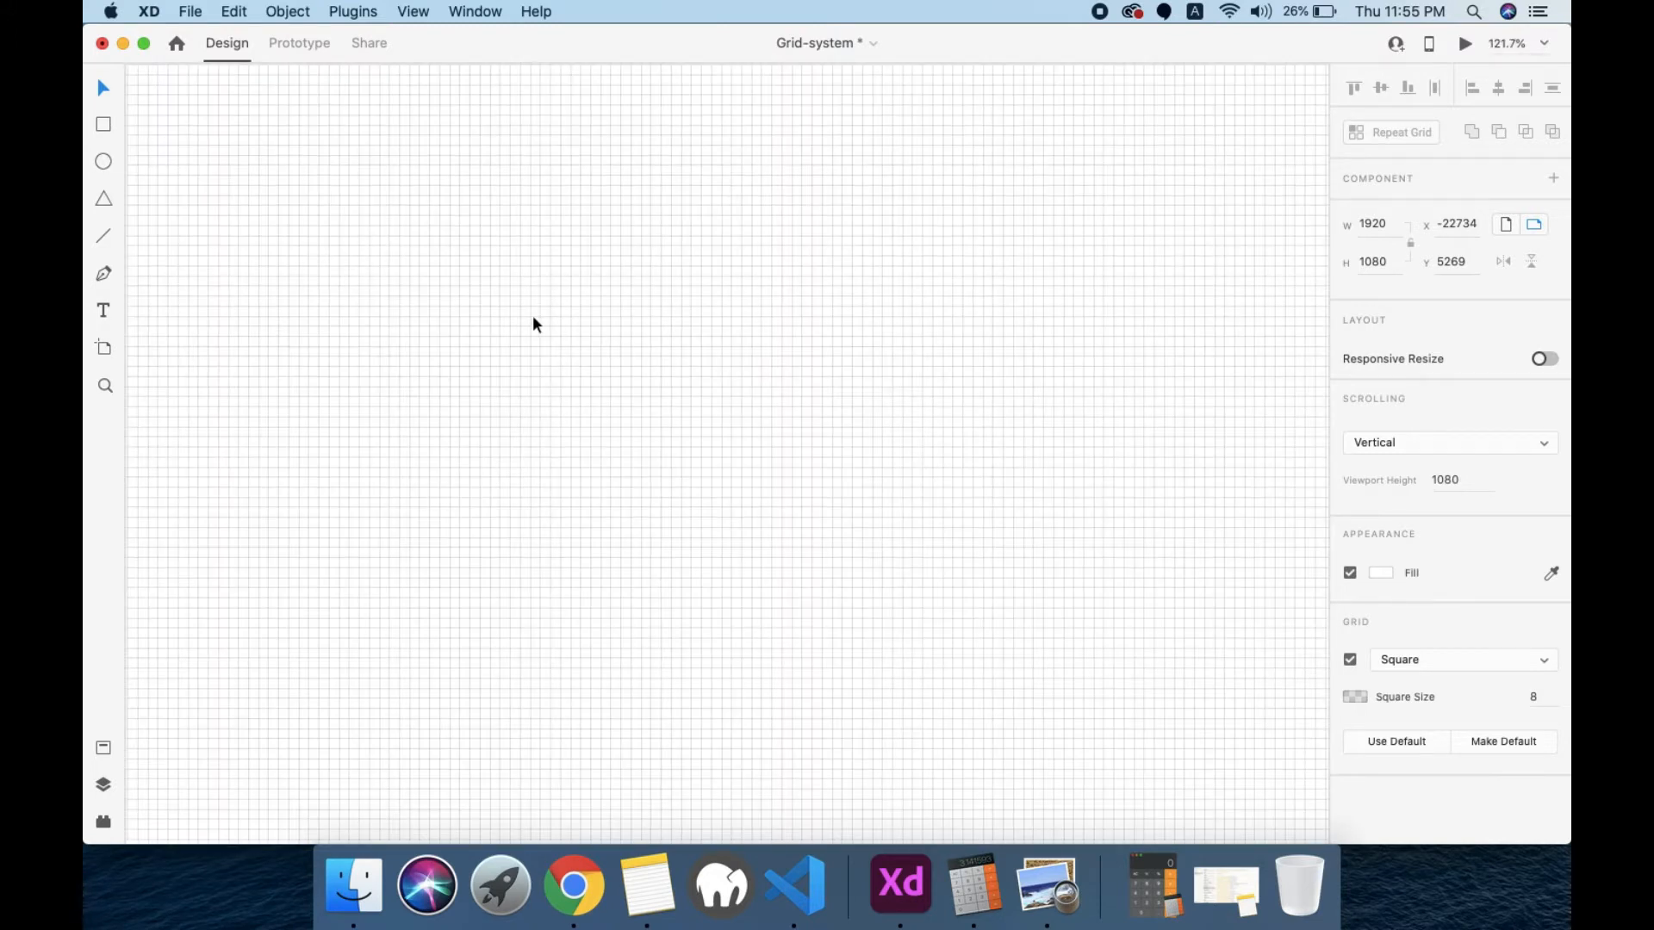
{"action": "scroll", "coordinate": [532, 317], "scroll_direction": "up", "scroll_amount": 6}
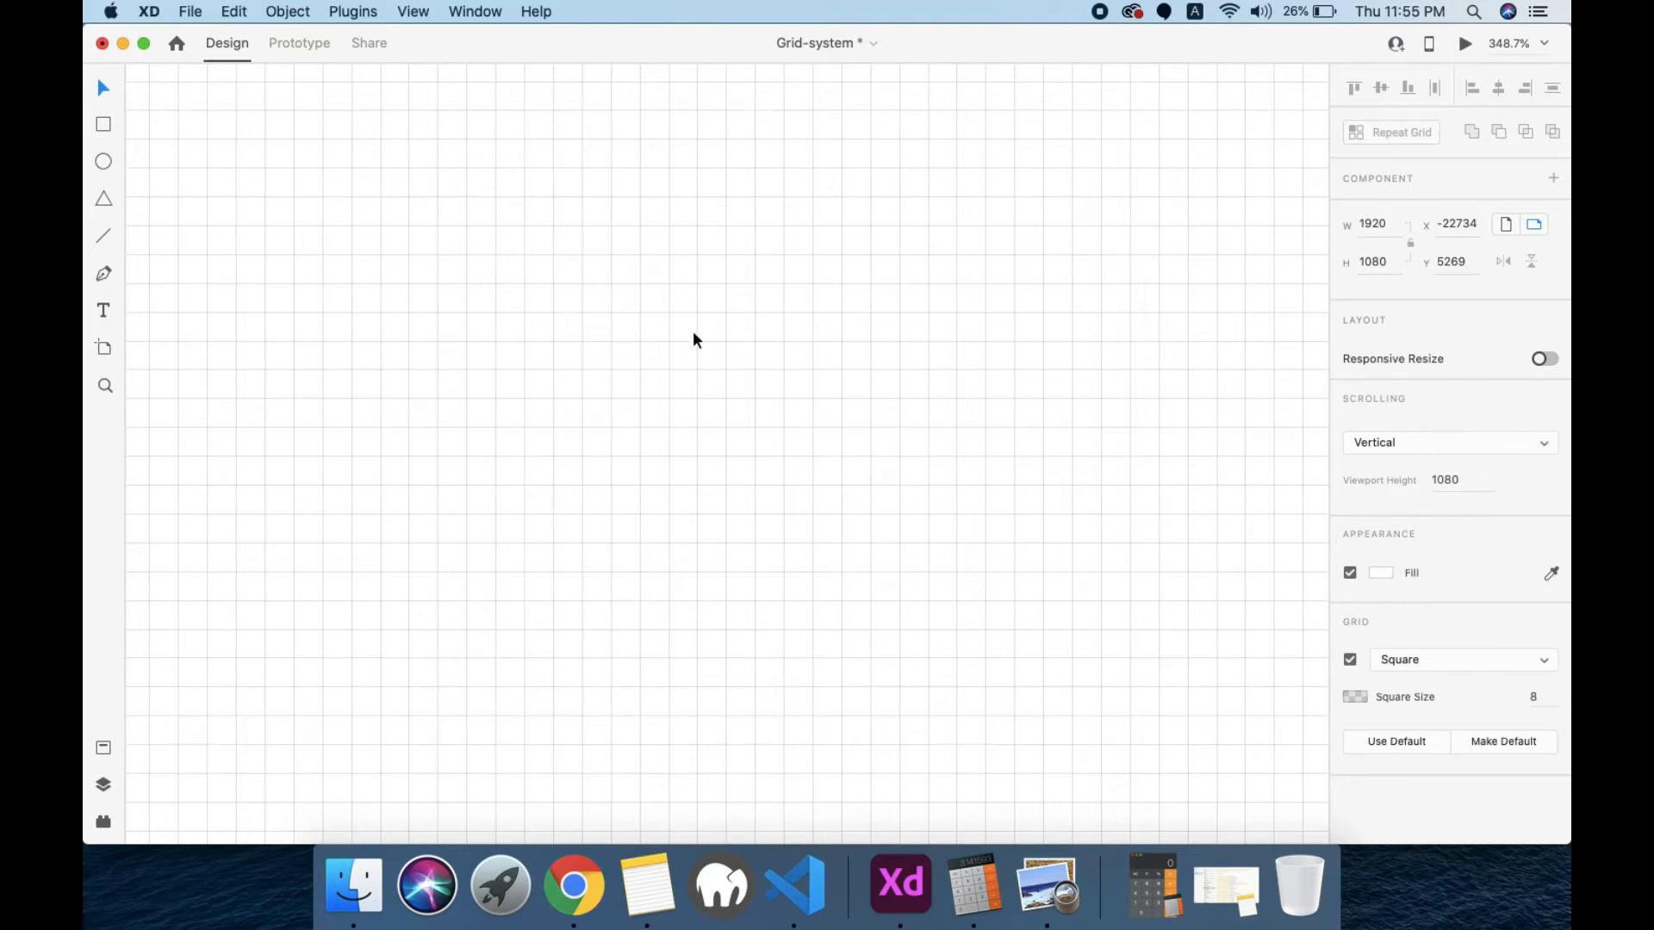
{"action": "scroll", "coordinate": [693, 332], "scroll_direction": "down", "scroll_amount": 5}
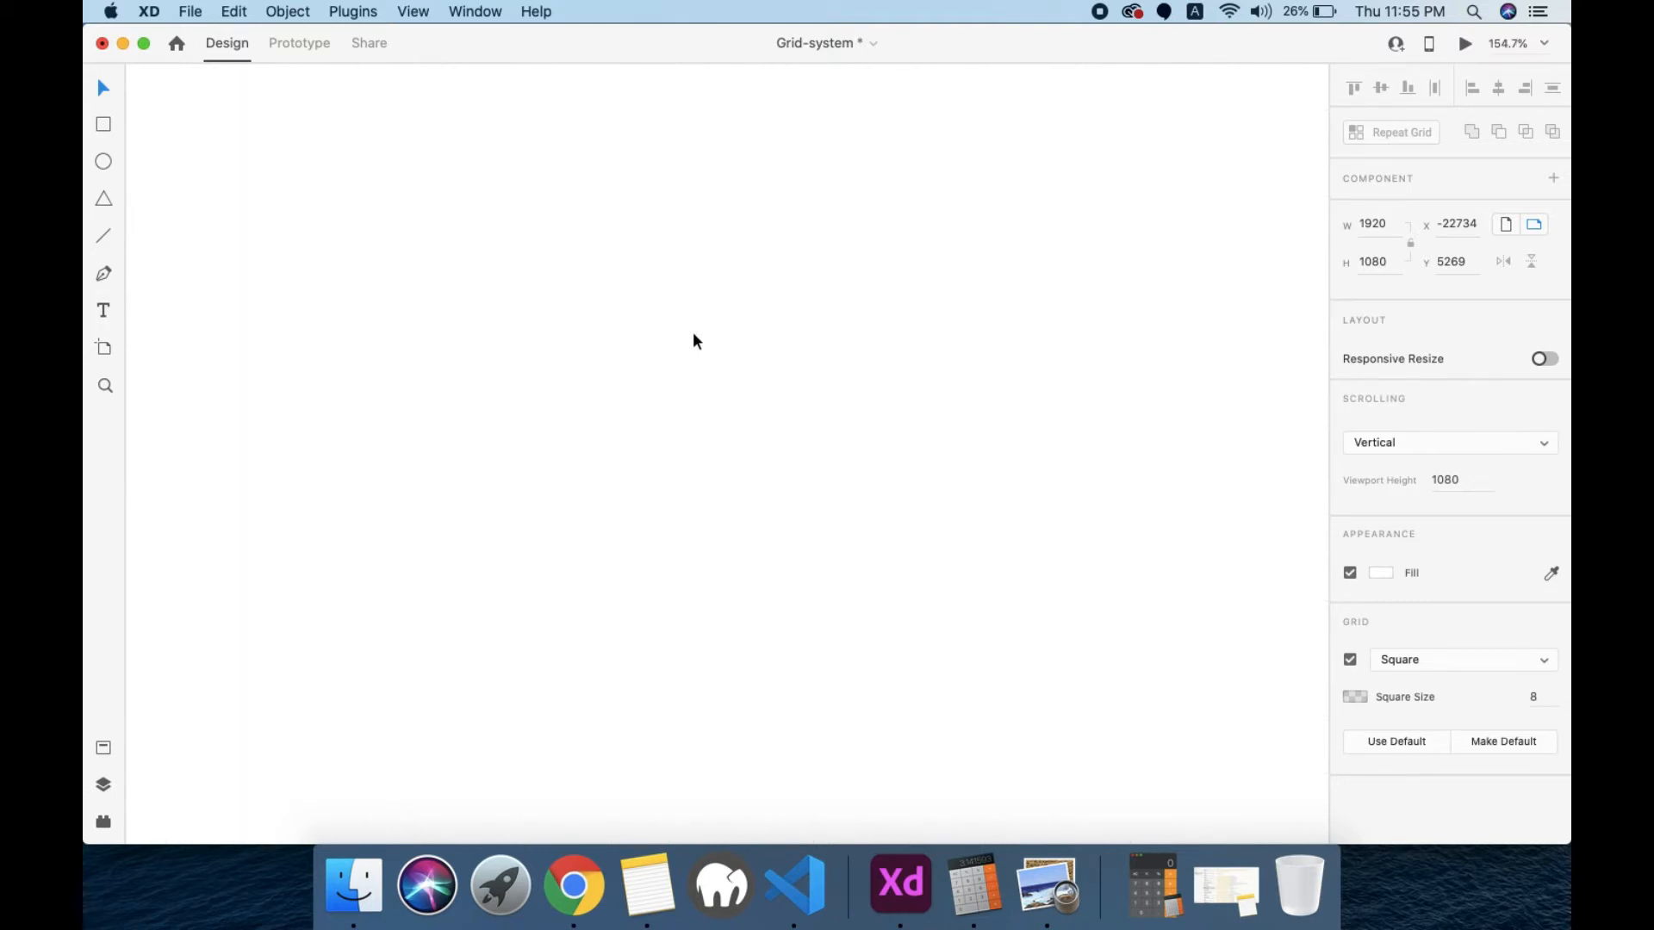
{"action": "scroll", "coordinate": [653, 403], "scroll_direction": "down", "scroll_amount": 5}
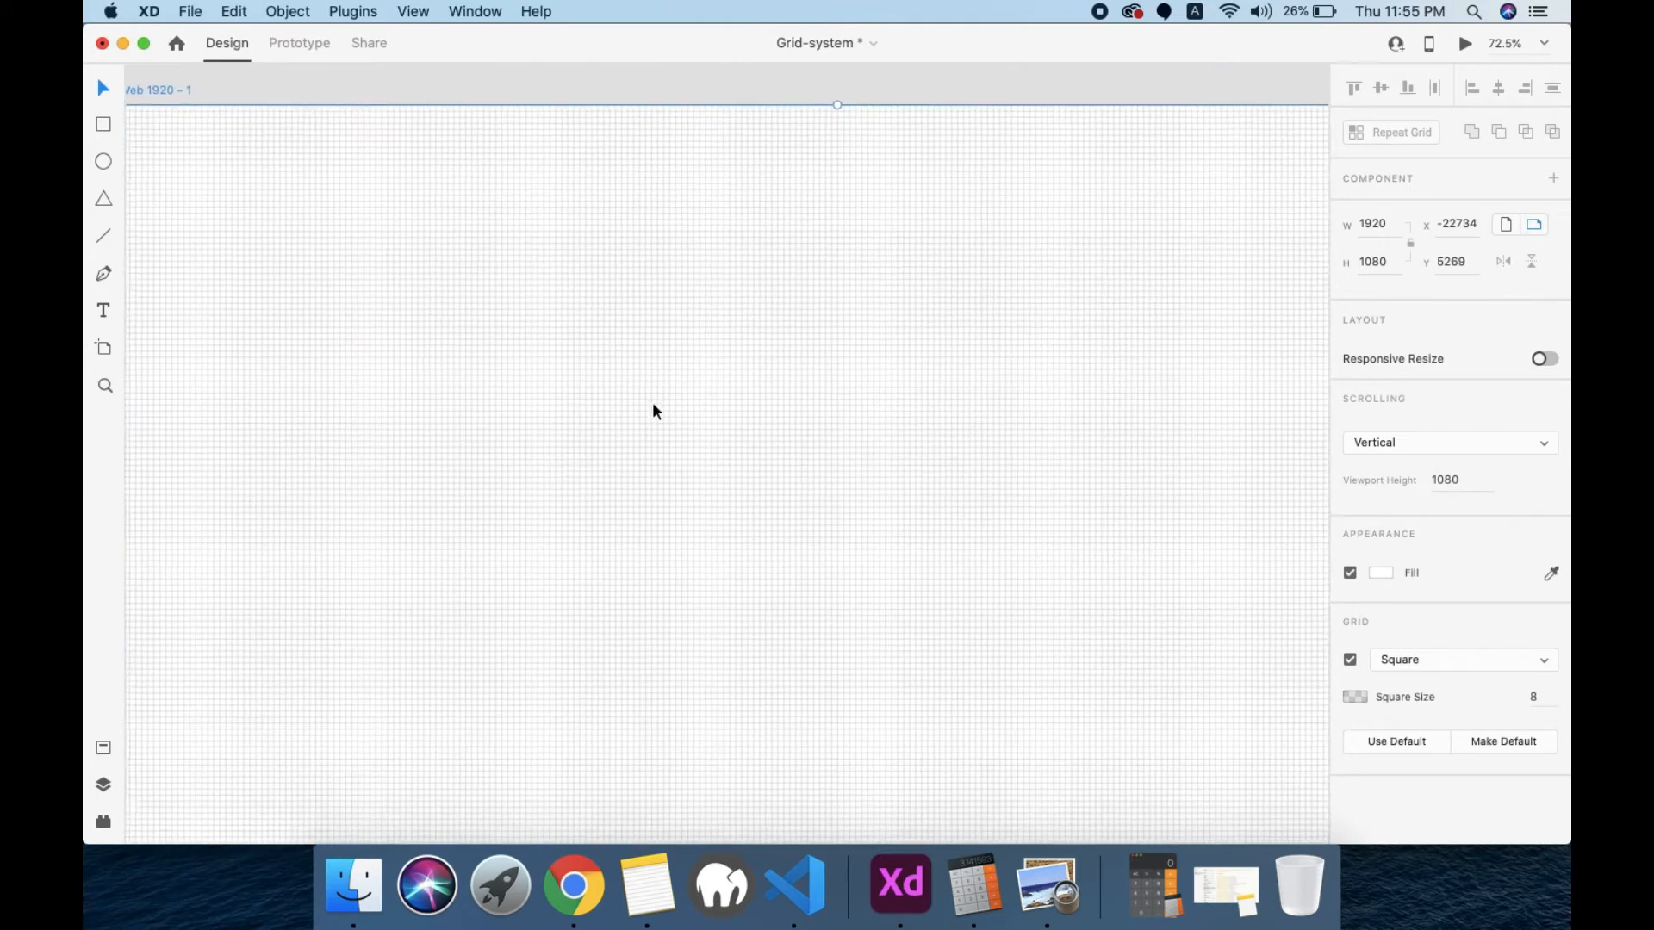
{"action": "scroll", "coordinate": [653, 403], "scroll_direction": "down", "scroll_amount": 3}
{"action": "scroll", "coordinate": [653, 403], "scroll_direction": "up", "scroll_amount": 3}
{"action": "scroll", "coordinate": [653, 403], "scroll_direction": "down", "scroll_amount": 3}
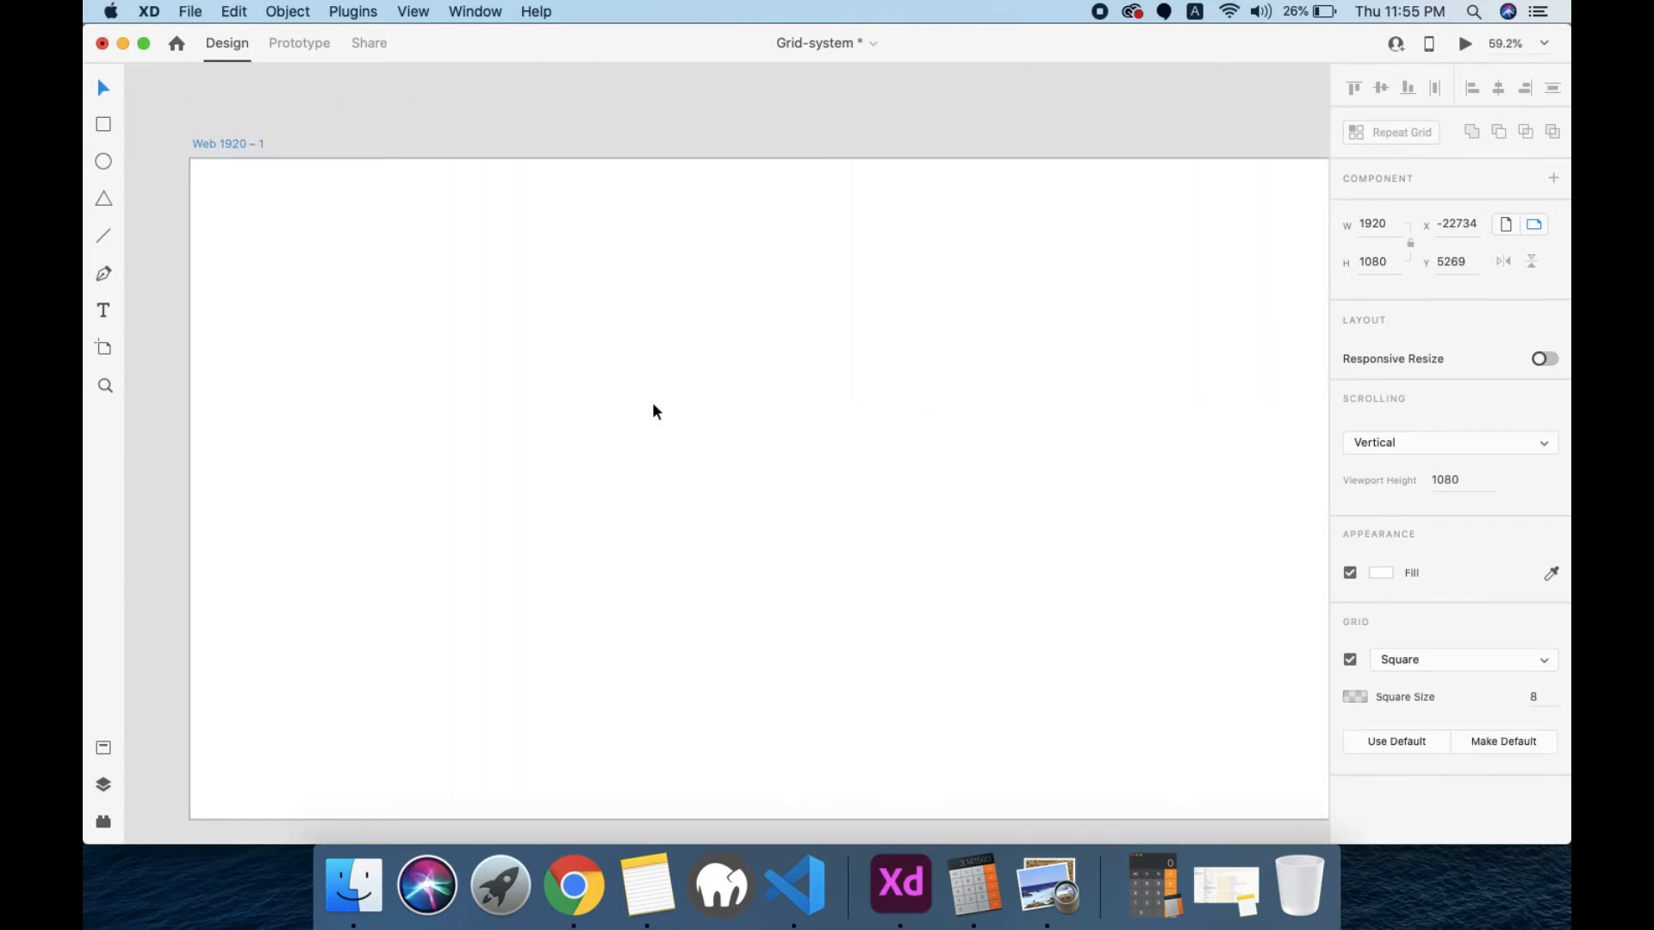
{"action": "scroll", "coordinate": [652, 403], "scroll_direction": "down", "scroll_amount": 1}
{"action": "scroll", "coordinate": [652, 403], "scroll_direction": "left", "scroll_amount": 1}
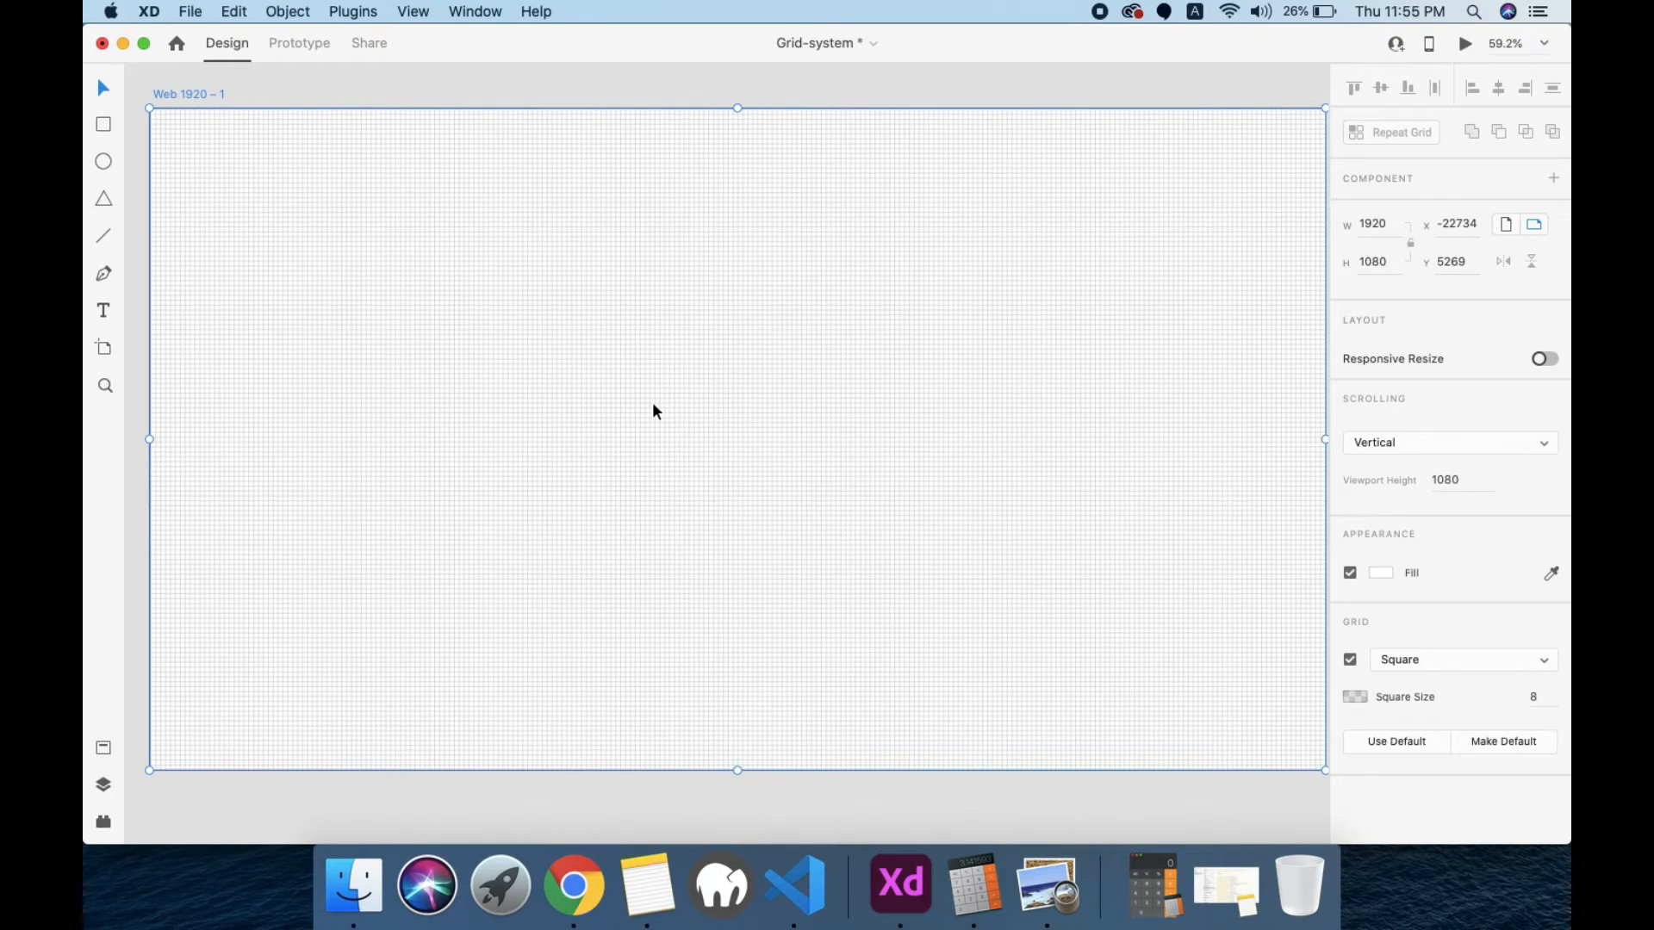
Step: Change the artboard's grid type to Layout and recolour its columns to cyan #00D5E6
{"action": "left_click", "coordinate": [1415, 659]}
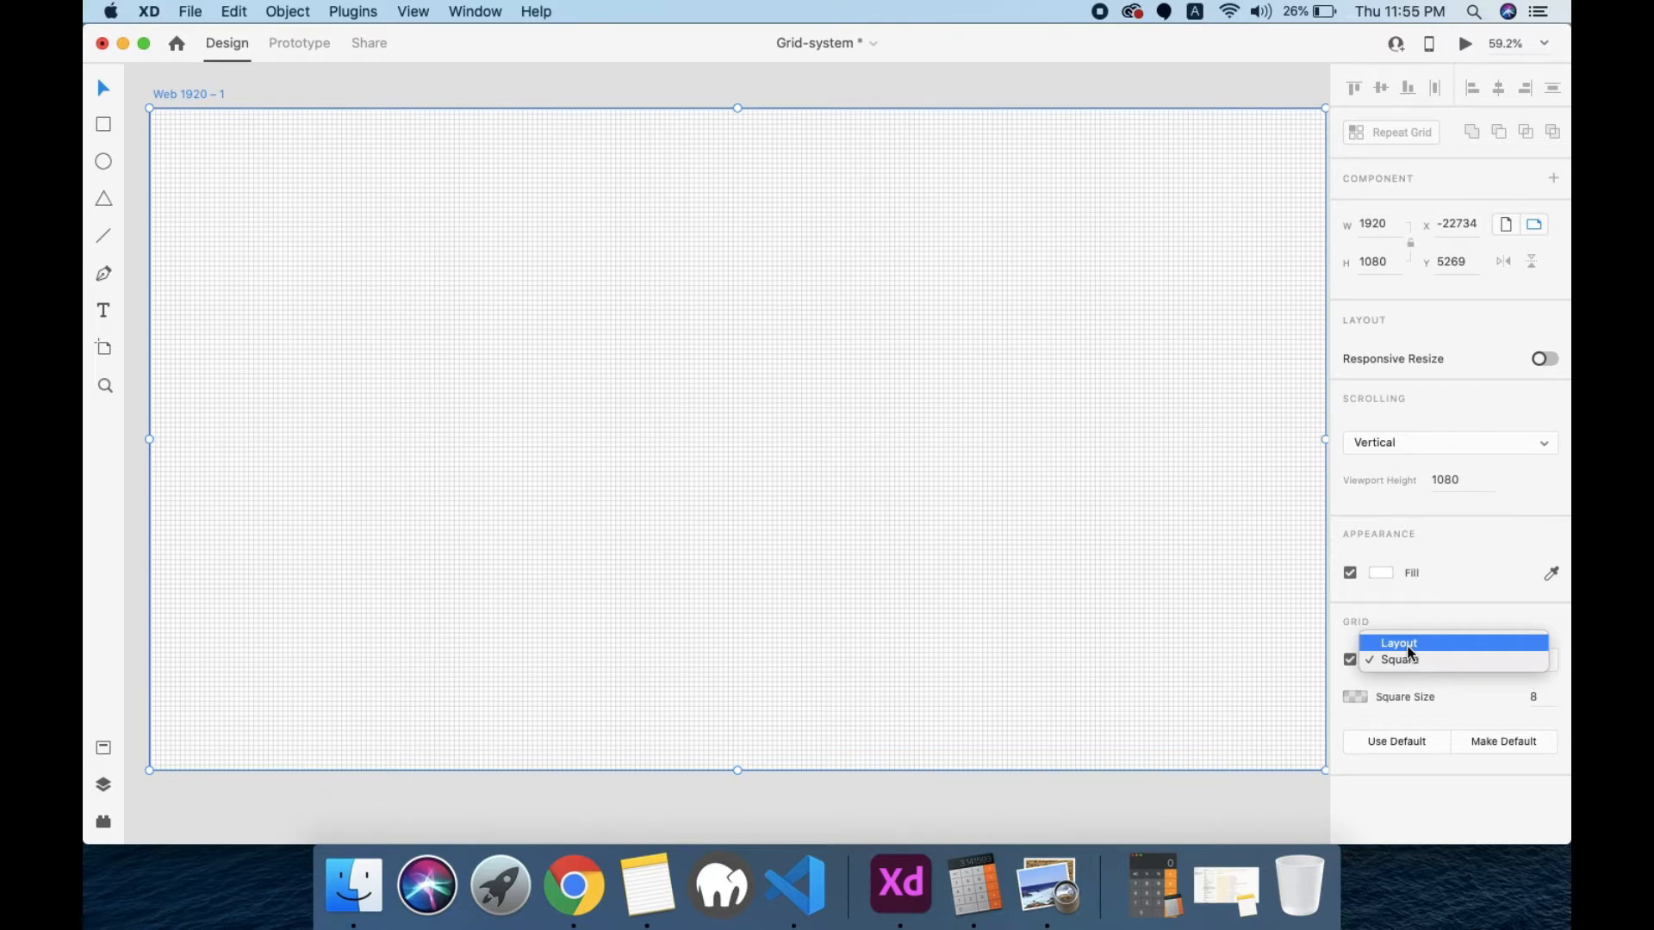
{"action": "left_click", "coordinate": [1411, 646]}
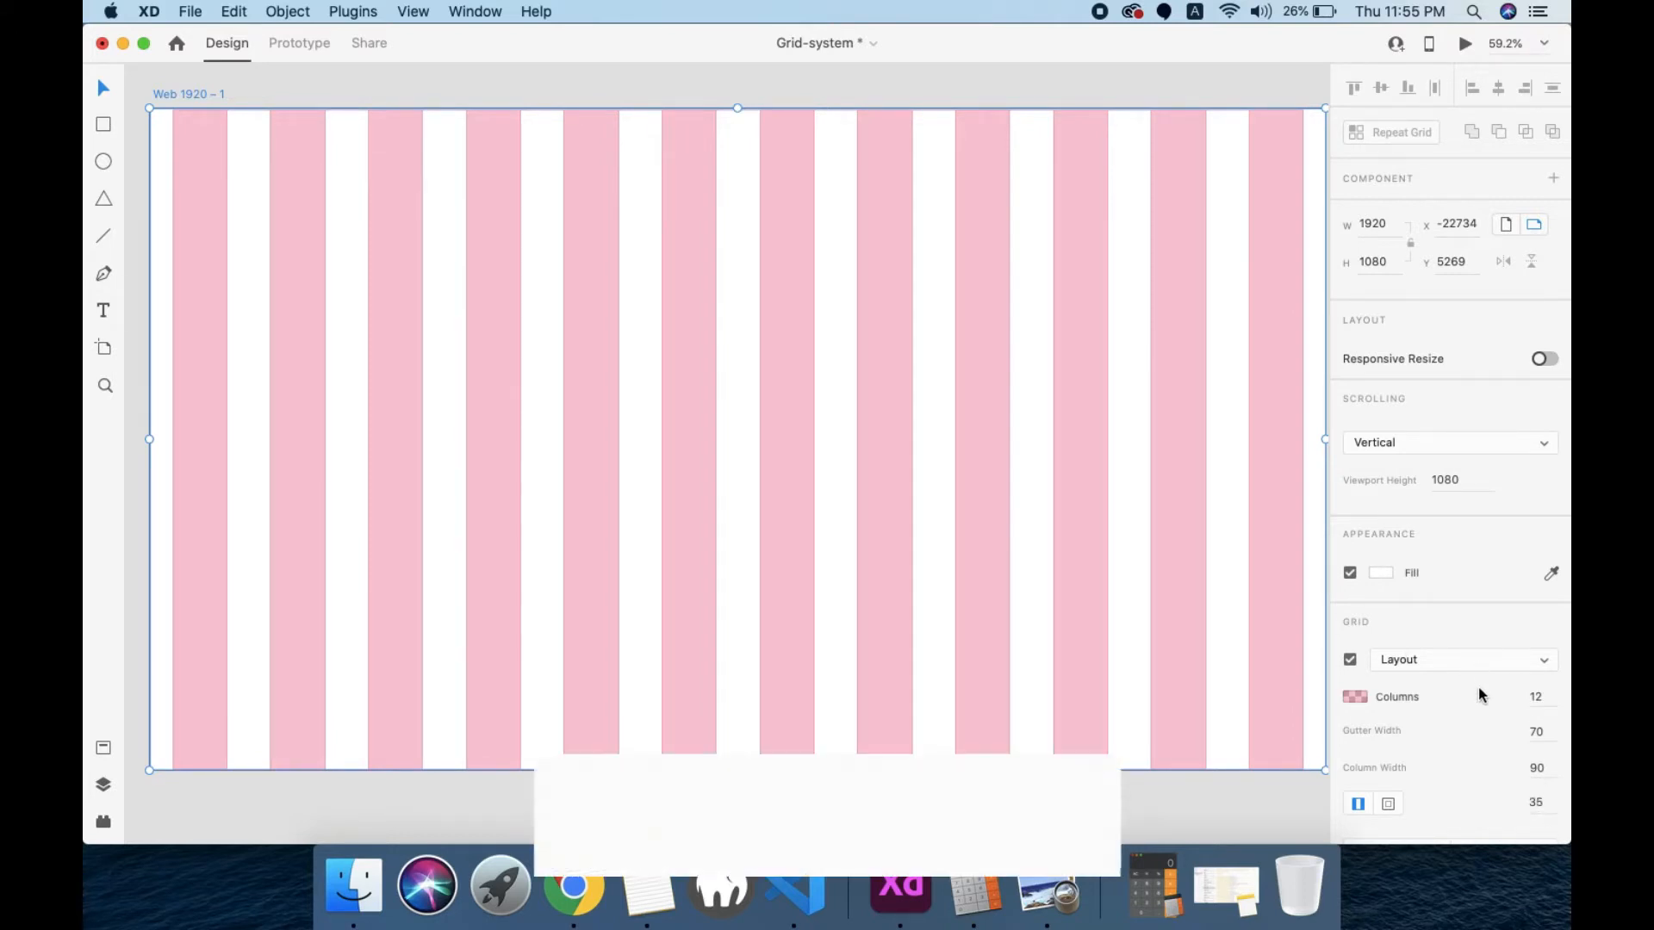
{"action": "scroll", "coordinate": [1478, 686], "scroll_direction": "down", "scroll_amount": 1}
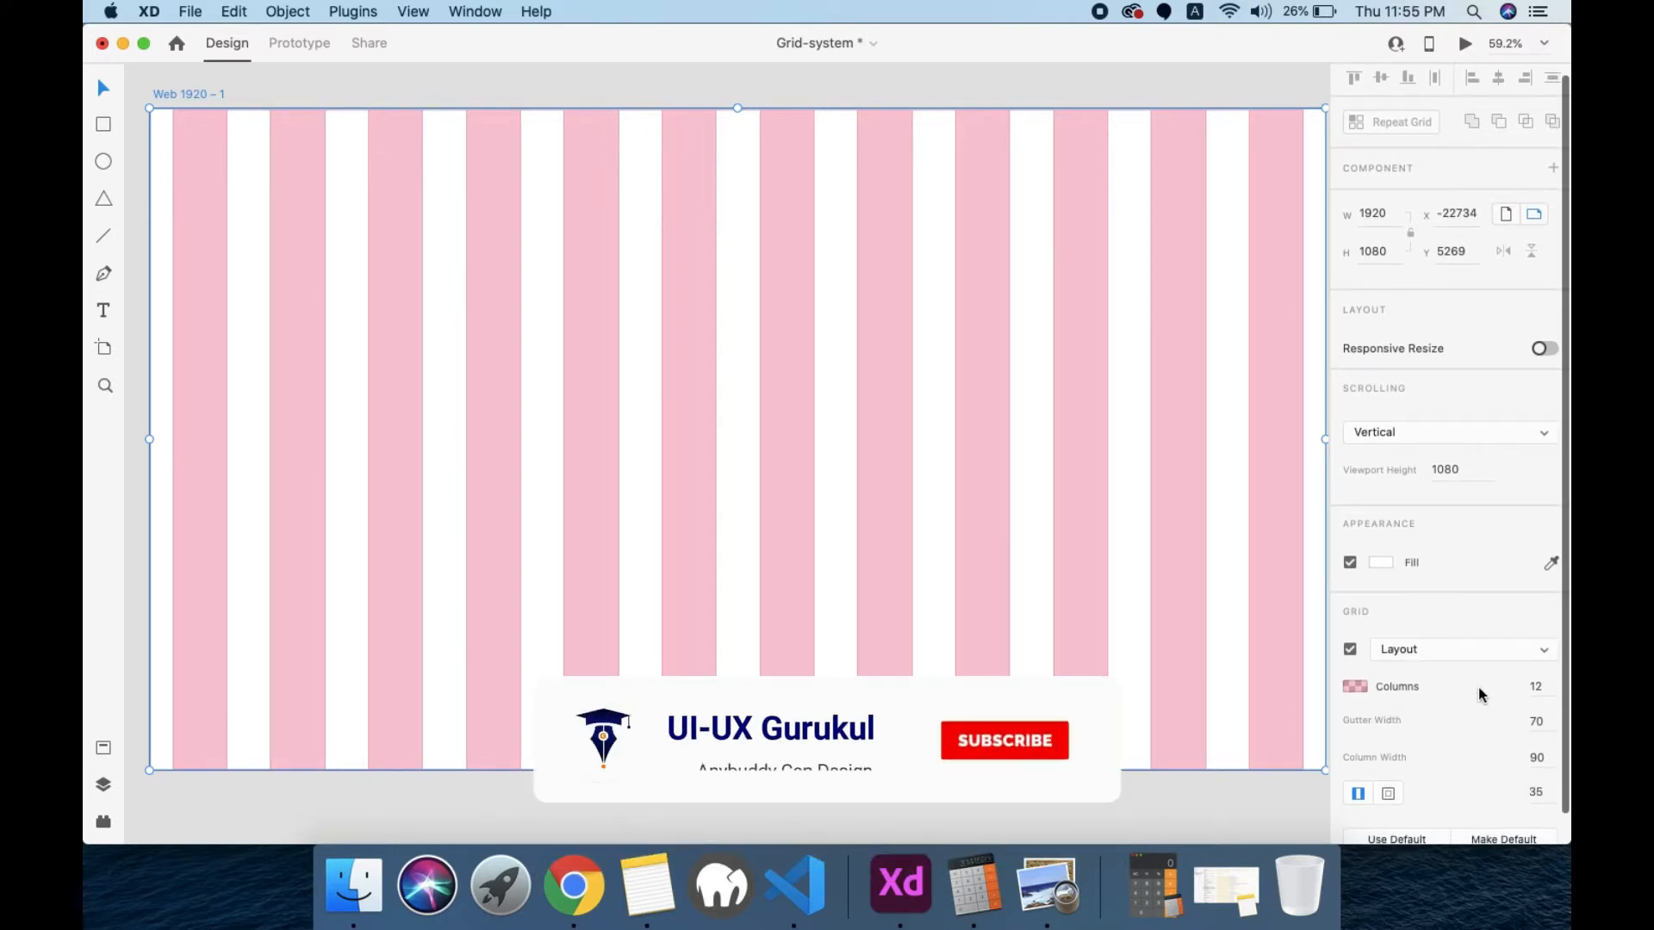
{"action": "left_click", "coordinate": [1355, 687]}
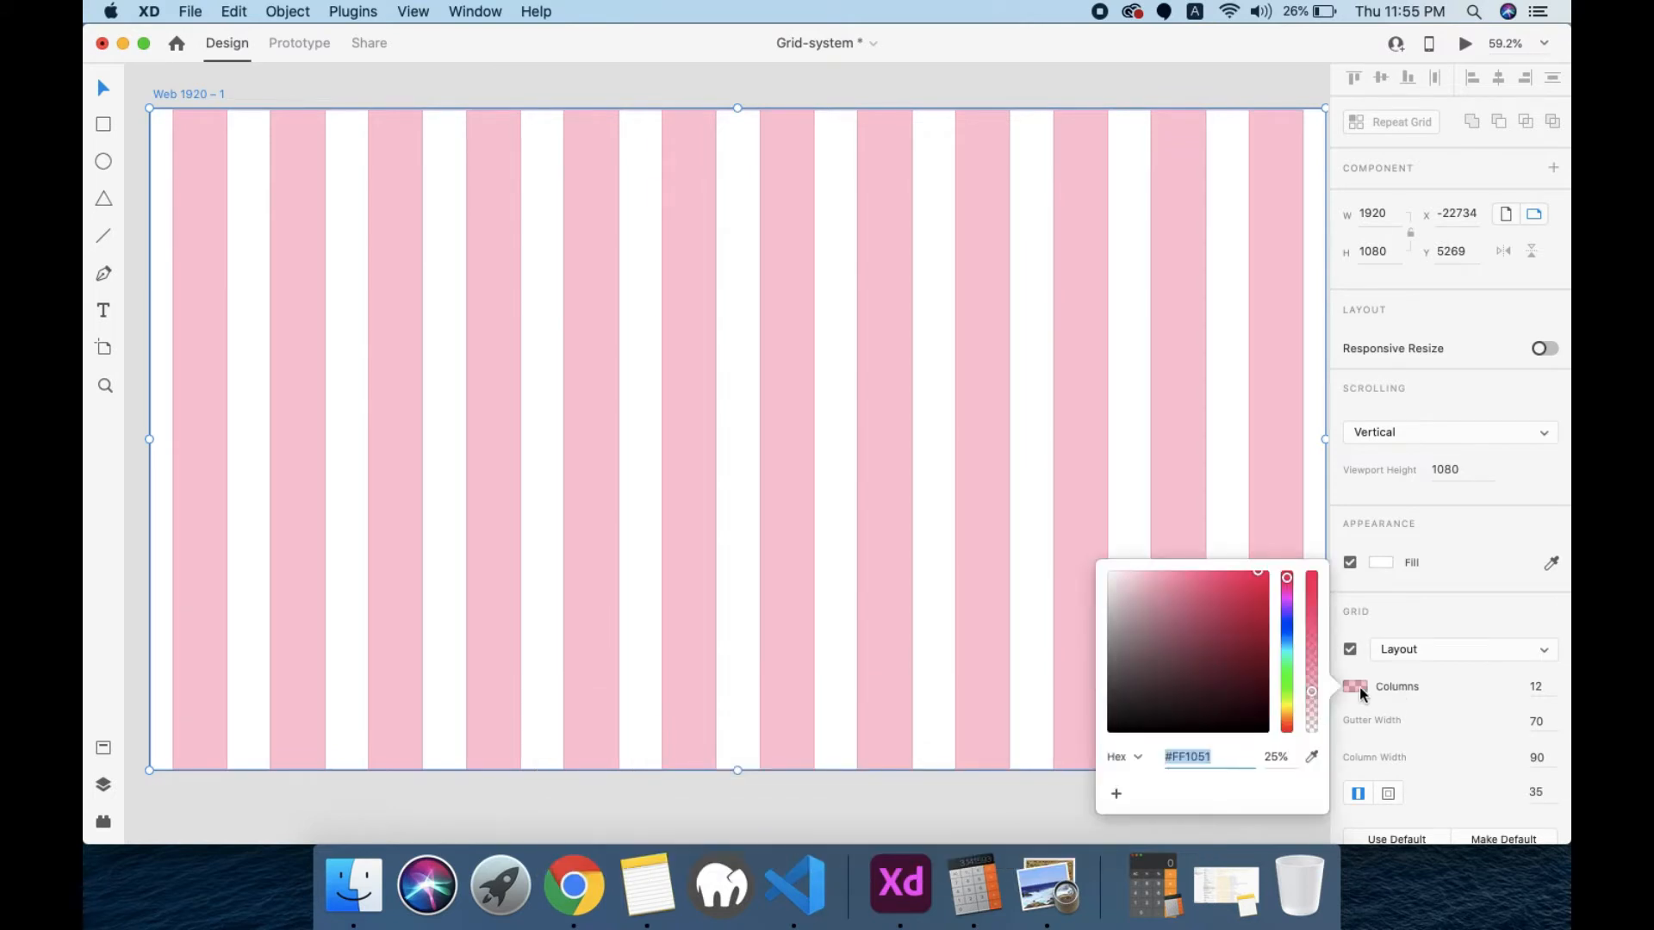
{"action": "left_click", "coordinate": [1287, 650]}
{"action": "mouse_move", "coordinate": [1239, 579]}
{"action": "left_mouse_down"}
{"action": "mouse_move", "coordinate": [1260, 620]}
{"action": "mouse_move", "coordinate": [1276, 579]}
{"action": "mouse_move", "coordinate": [1251, 644]}
{"action": "mouse_move", "coordinate": [1276, 715]}
{"action": "mouse_move", "coordinate": [1268, 587]}
{"action": "left_mouse_up"}
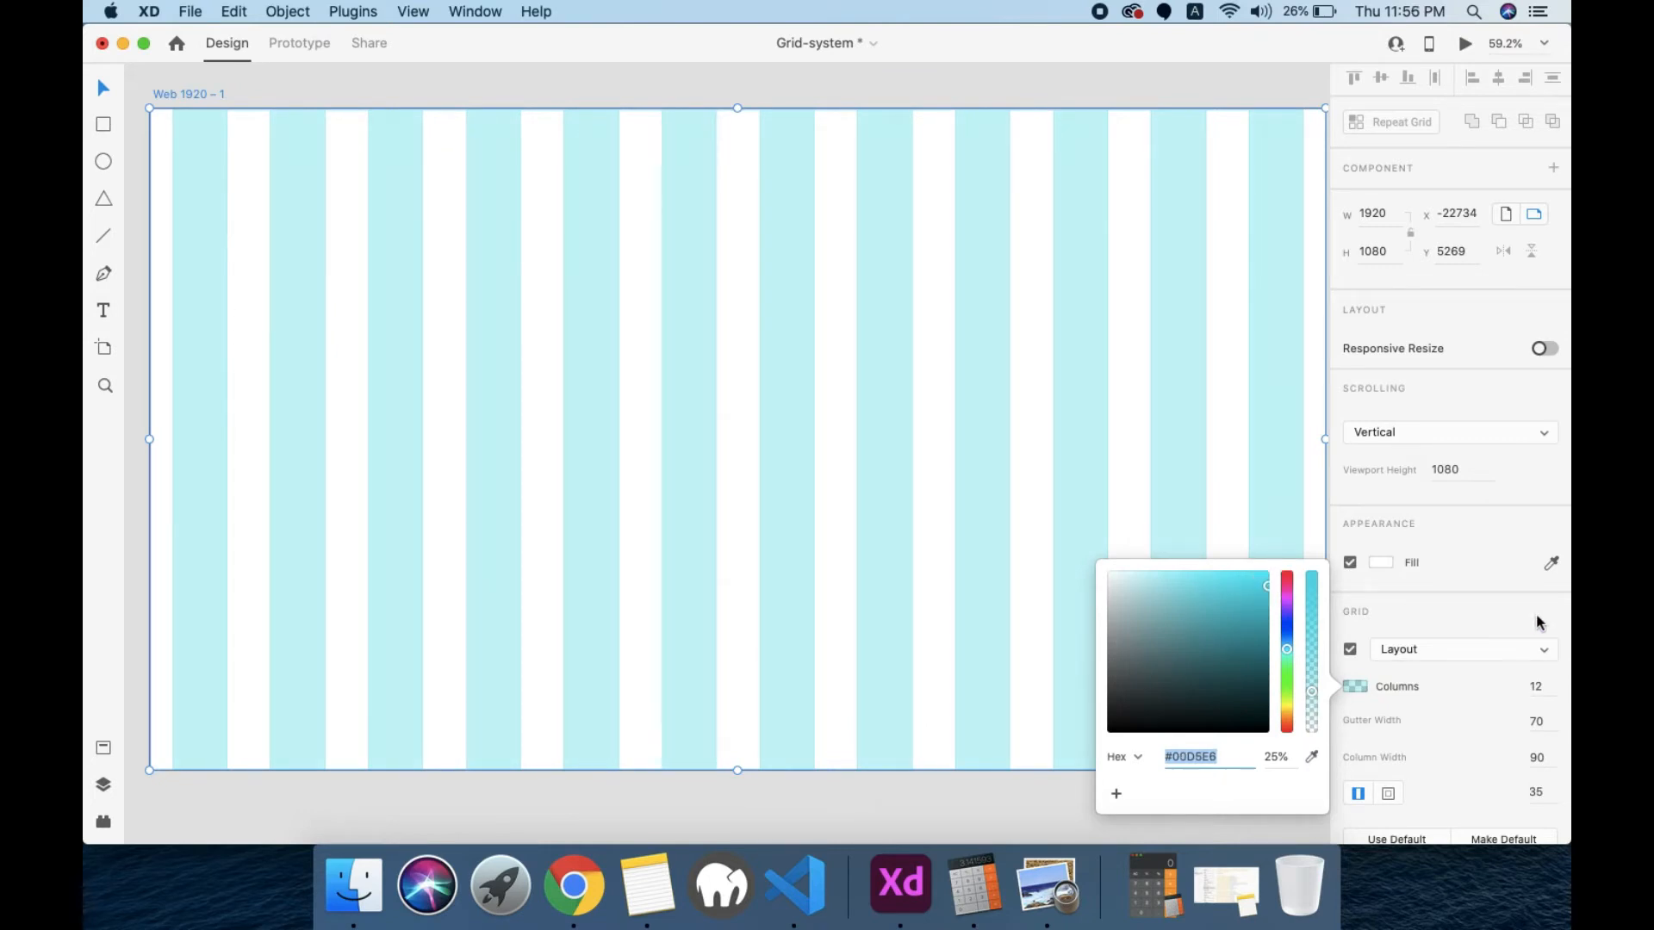
Step: Try different column counts on the layout grid, going up to 17 and down to 6
{"action": "left_click", "coordinate": [1547, 686]}
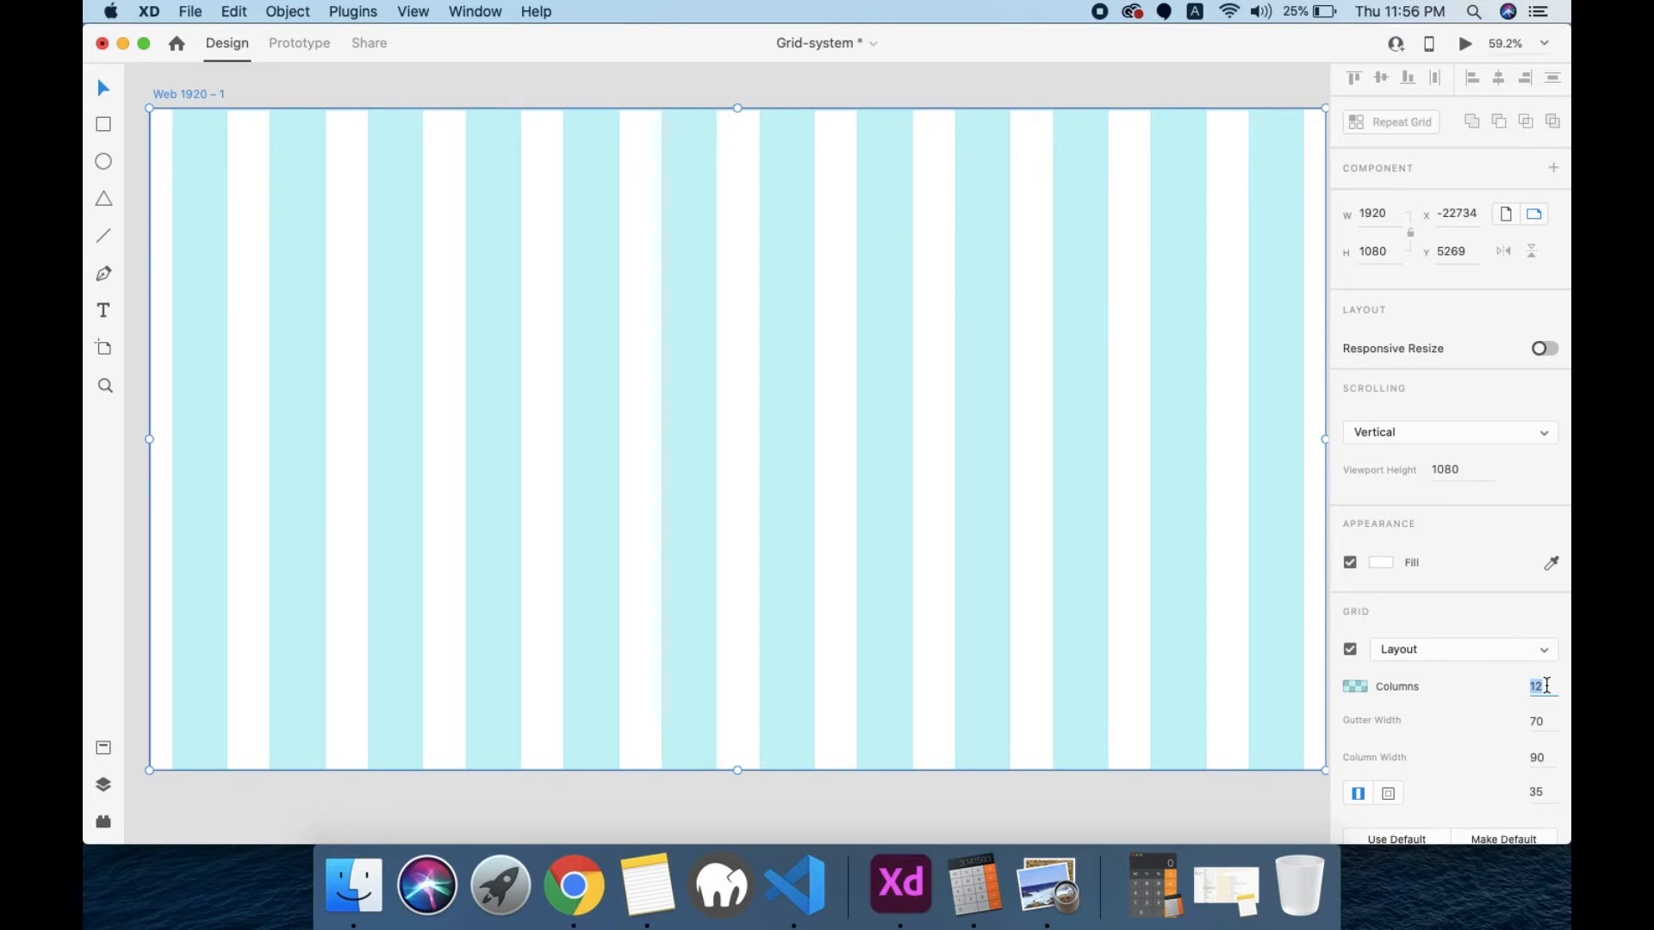
{"action": "key", "text": "Up"}
{"action": "key", "text": "Up"}
{"action": "key", "text": "Up"}
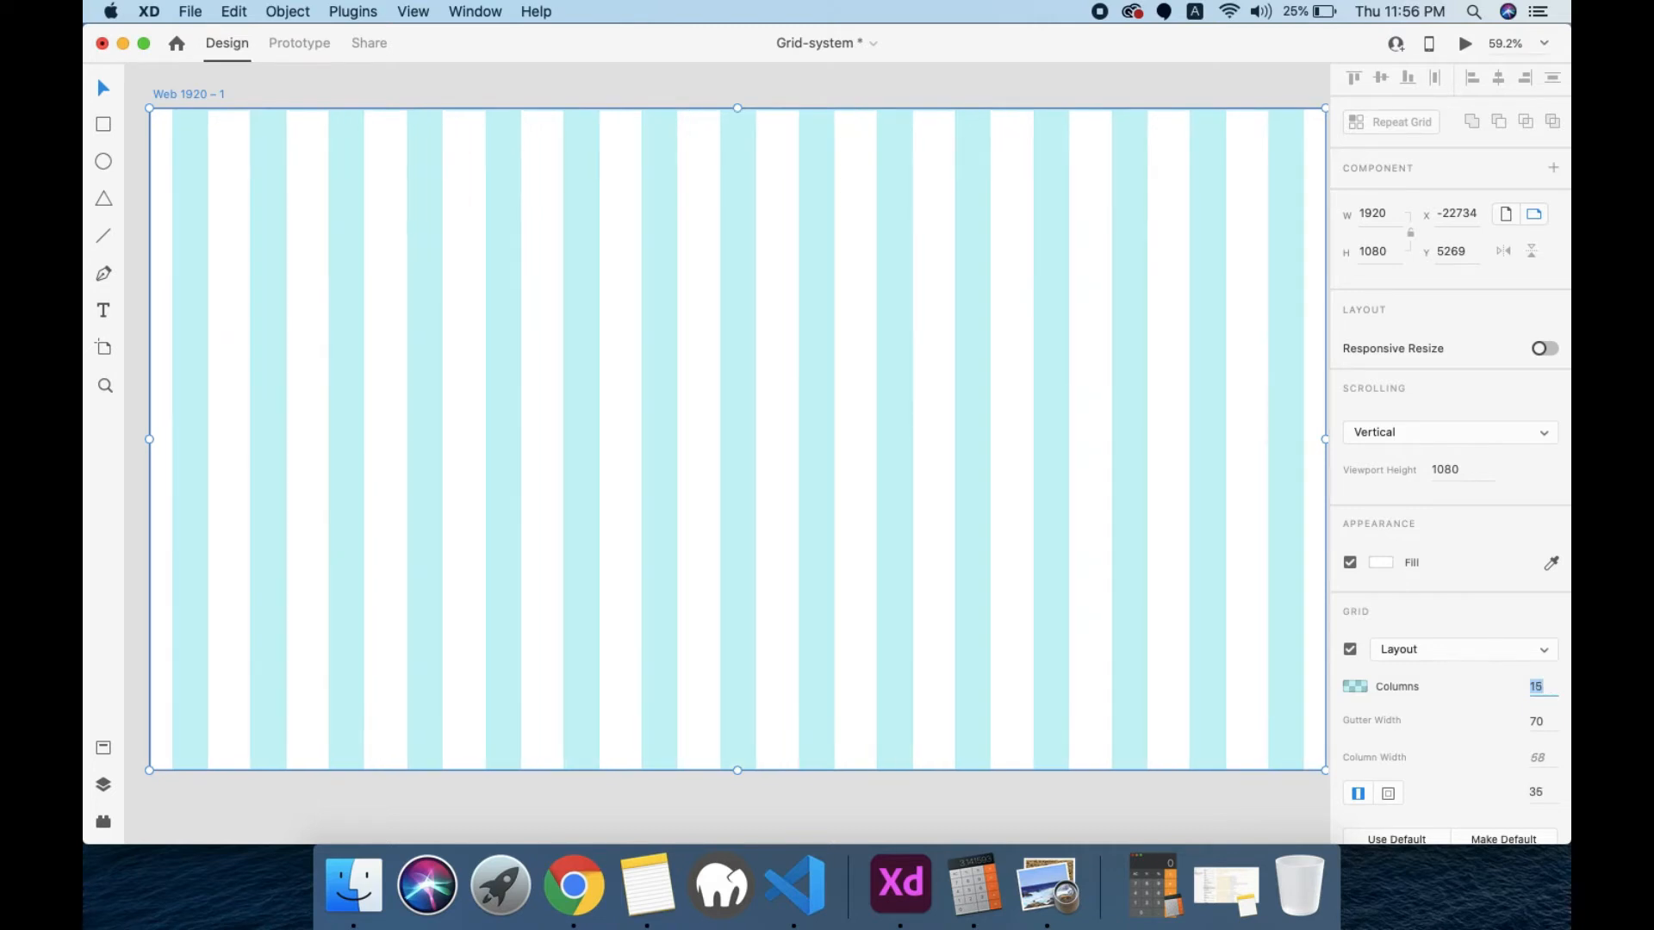
{"action": "key", "text": "Up"}
{"action": "key", "text": "Up"}
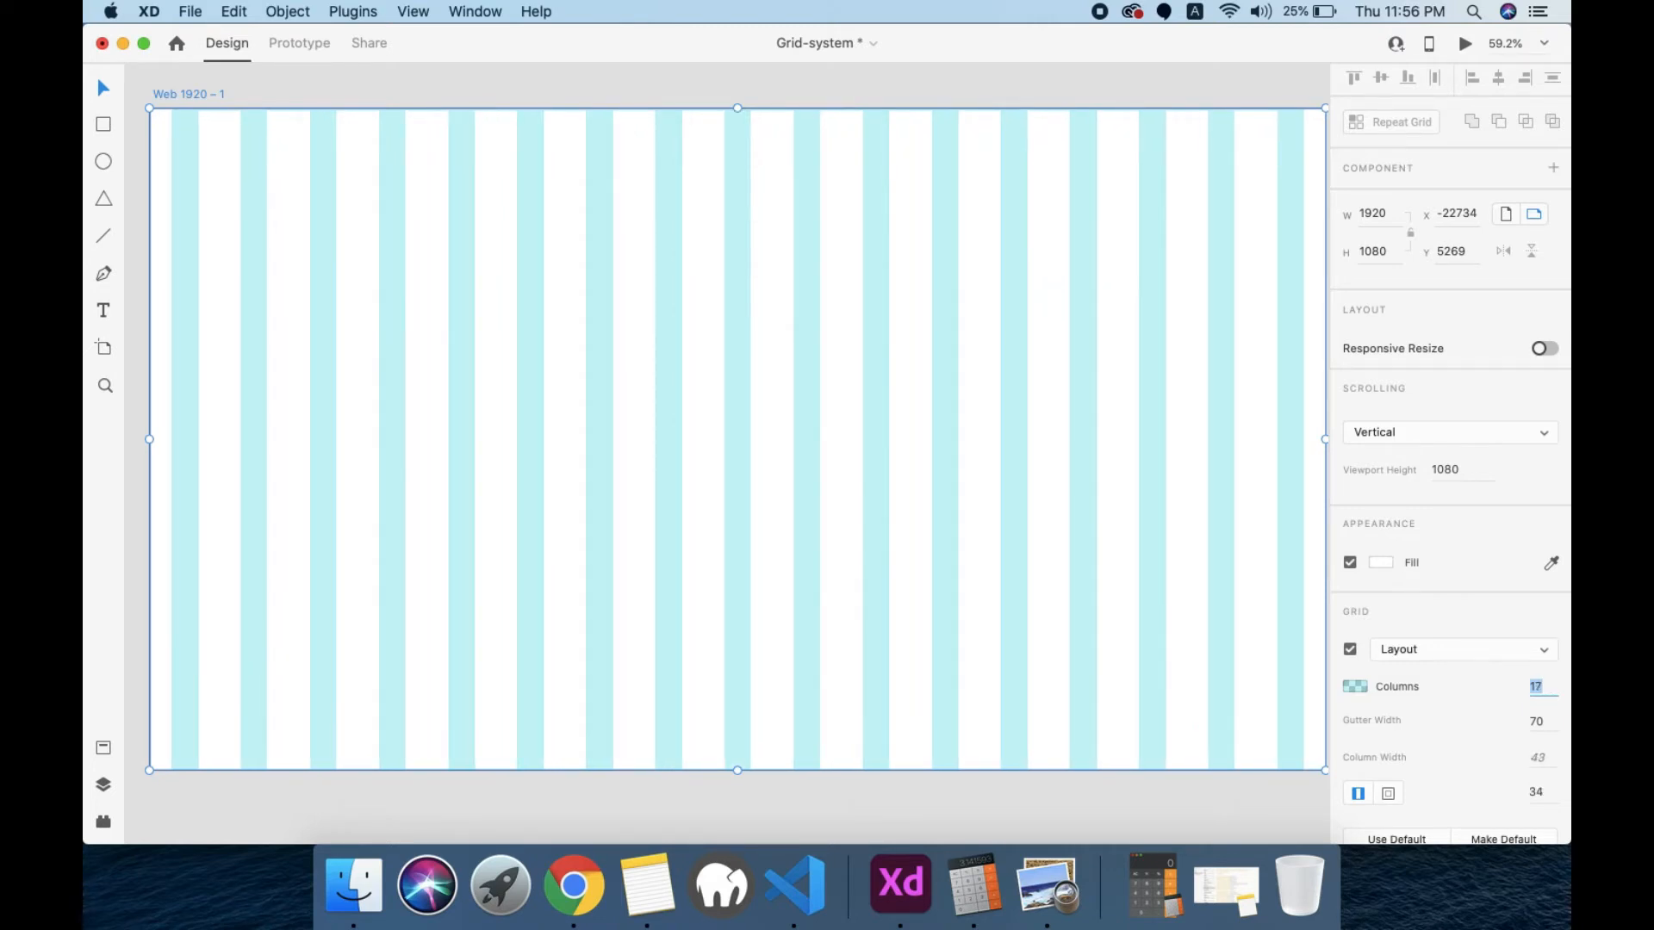
{"action": "key", "text": "Down"}
{"action": "key", "text": "Down"}
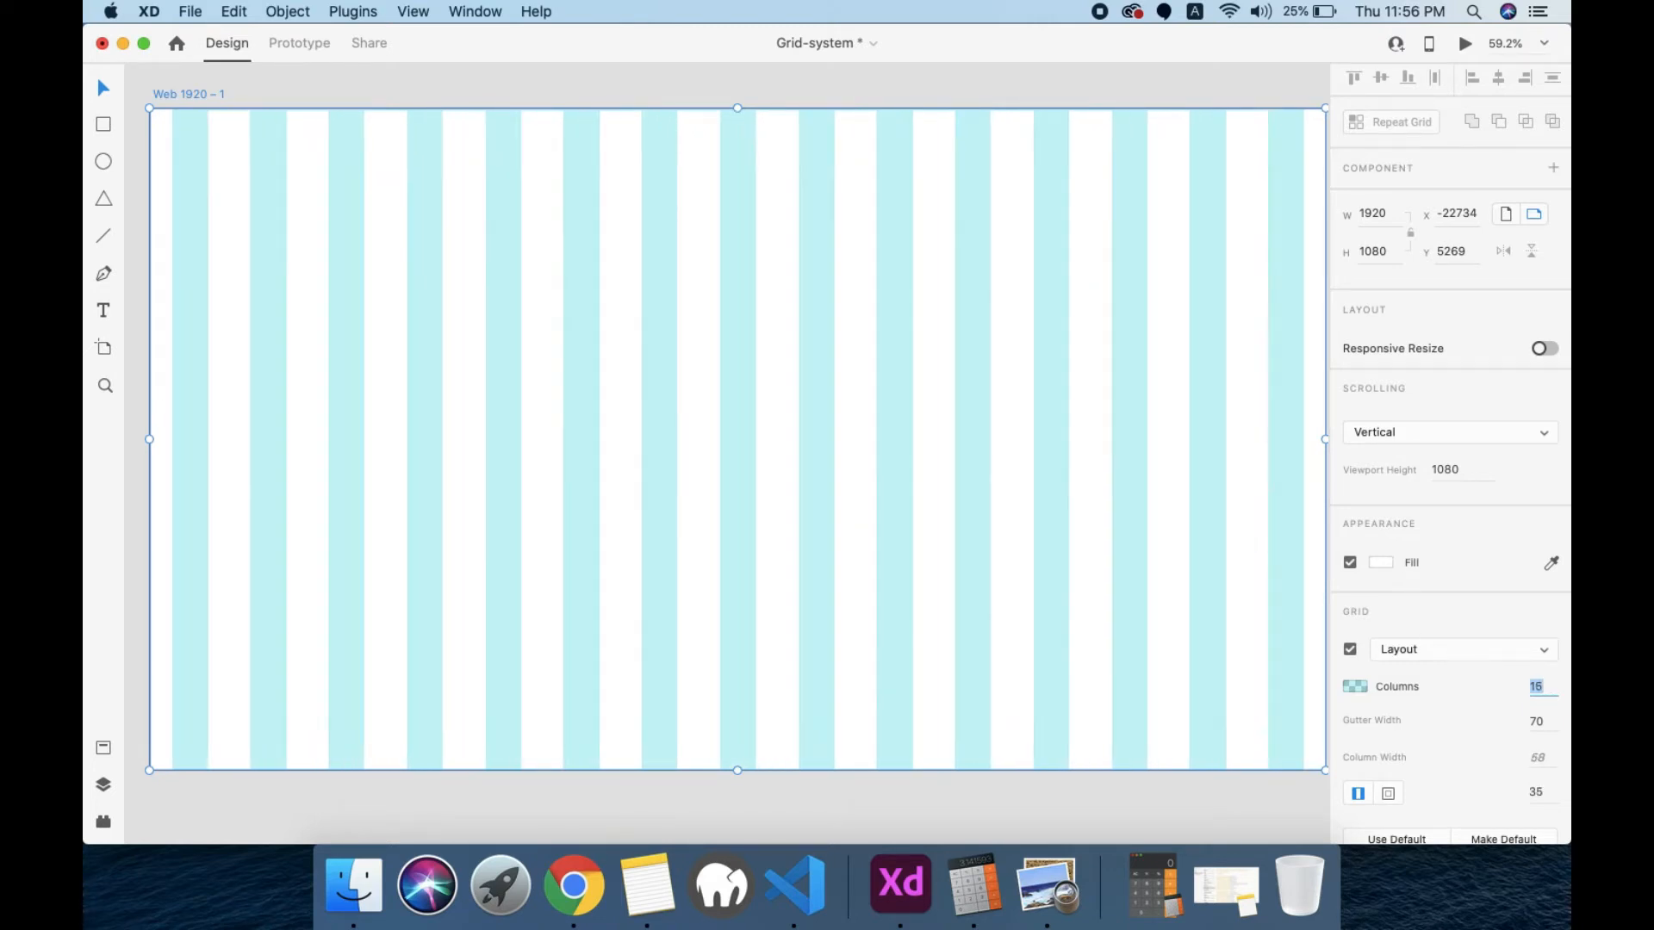
{"action": "key", "text": "Down"}
{"action": "key", "text": "Down"}
{"action": "key", "text": "Down"}
{"action": "key", "text": "Down"}
{"action": "key", "text": "Down"}
{"action": "key", "text": "Down"}
{"action": "key", "text": "Down"}
{"action": "key", "text": "Down"}
{"action": "key", "text": "Down"}
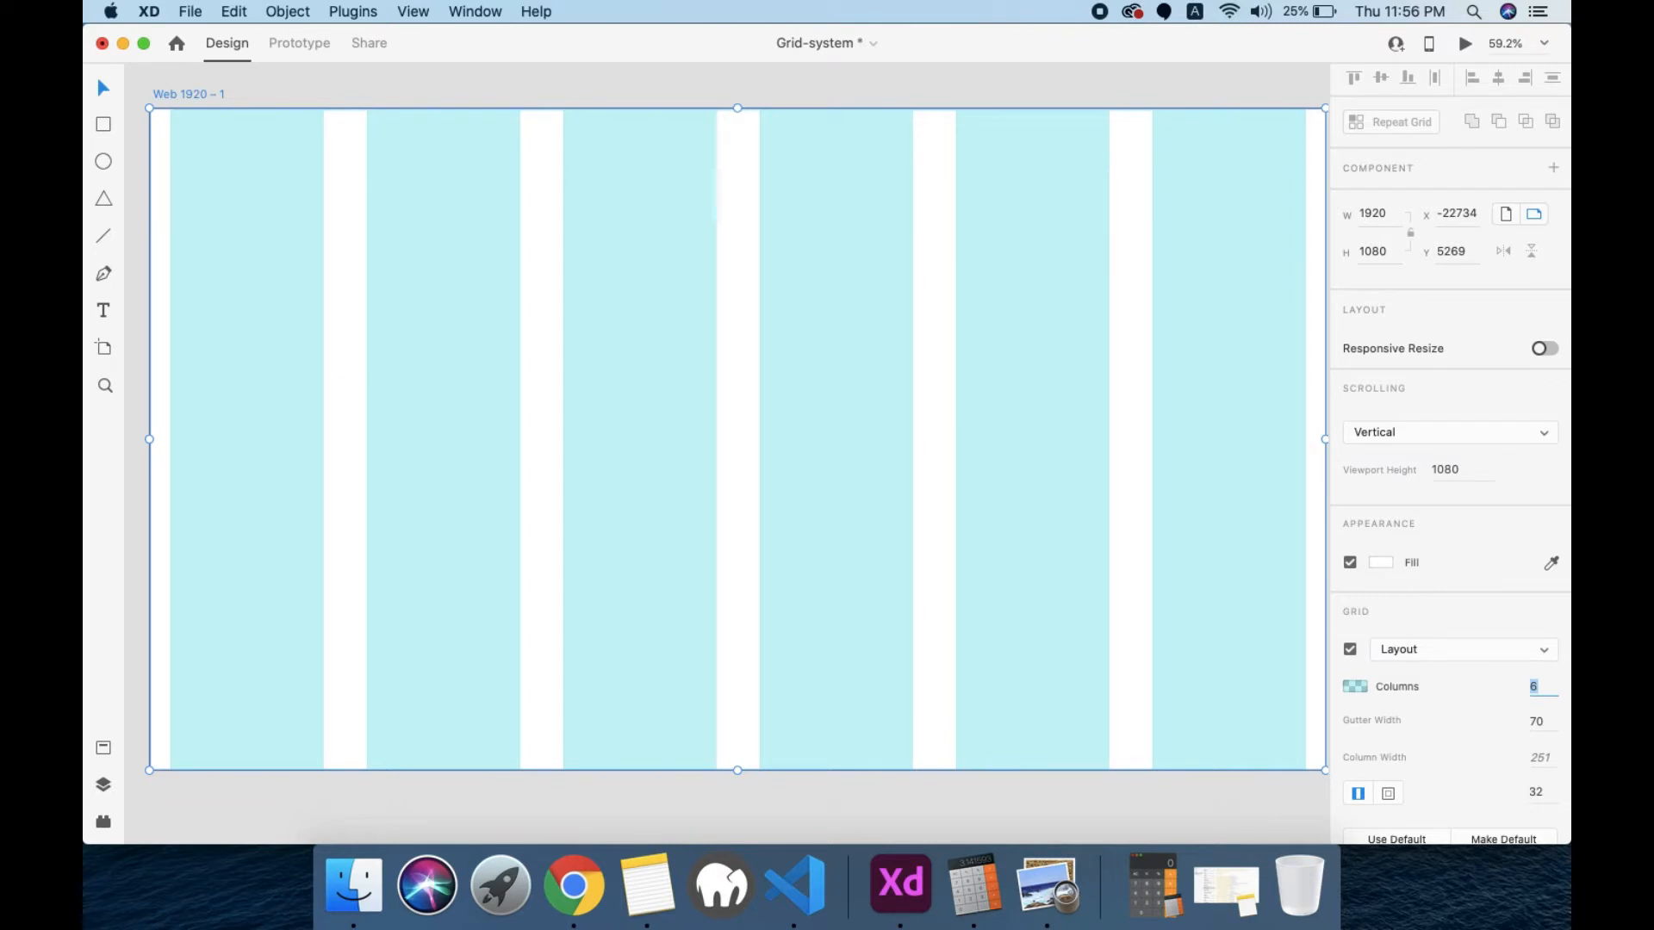
Step: Set the layout grid's number of columns to 12
{"action": "type", "text": "1"}
{"action": "type", "text": "12"}
{"action": "key", "text": "Return"}
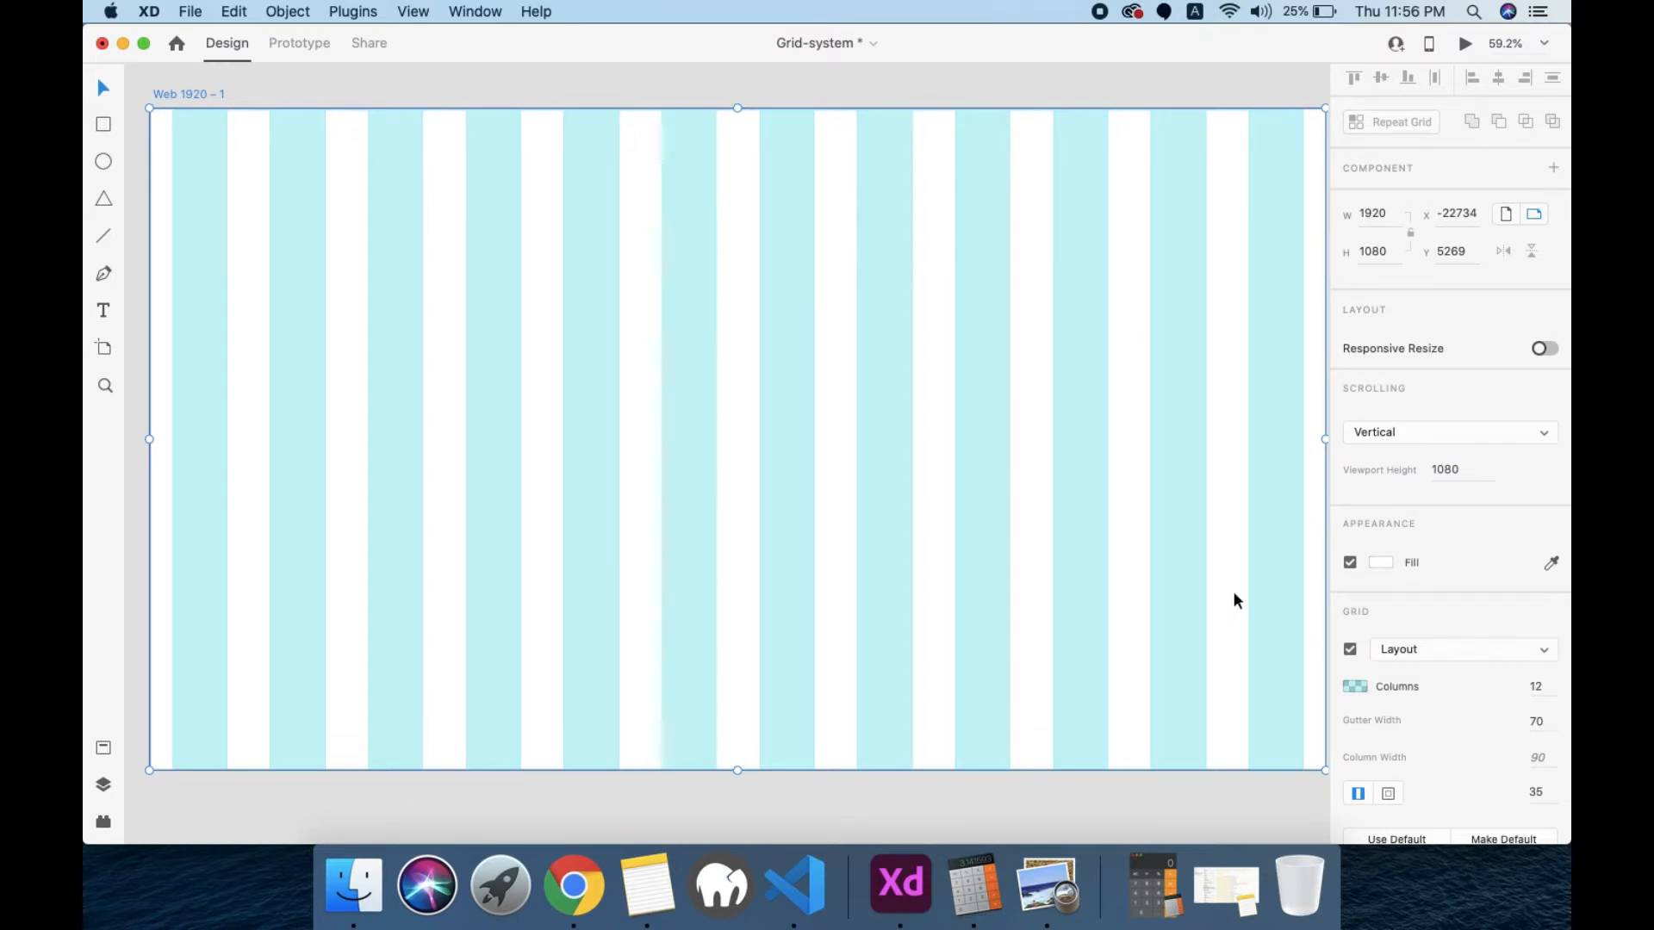
Step: Try a gutter width of 15 followed by a column width of 90 on the layout grid
{"action": "left_click", "coordinate": [1540, 722]}
{"action": "type", "text": "15"}
{"action": "key", "text": "Return"}
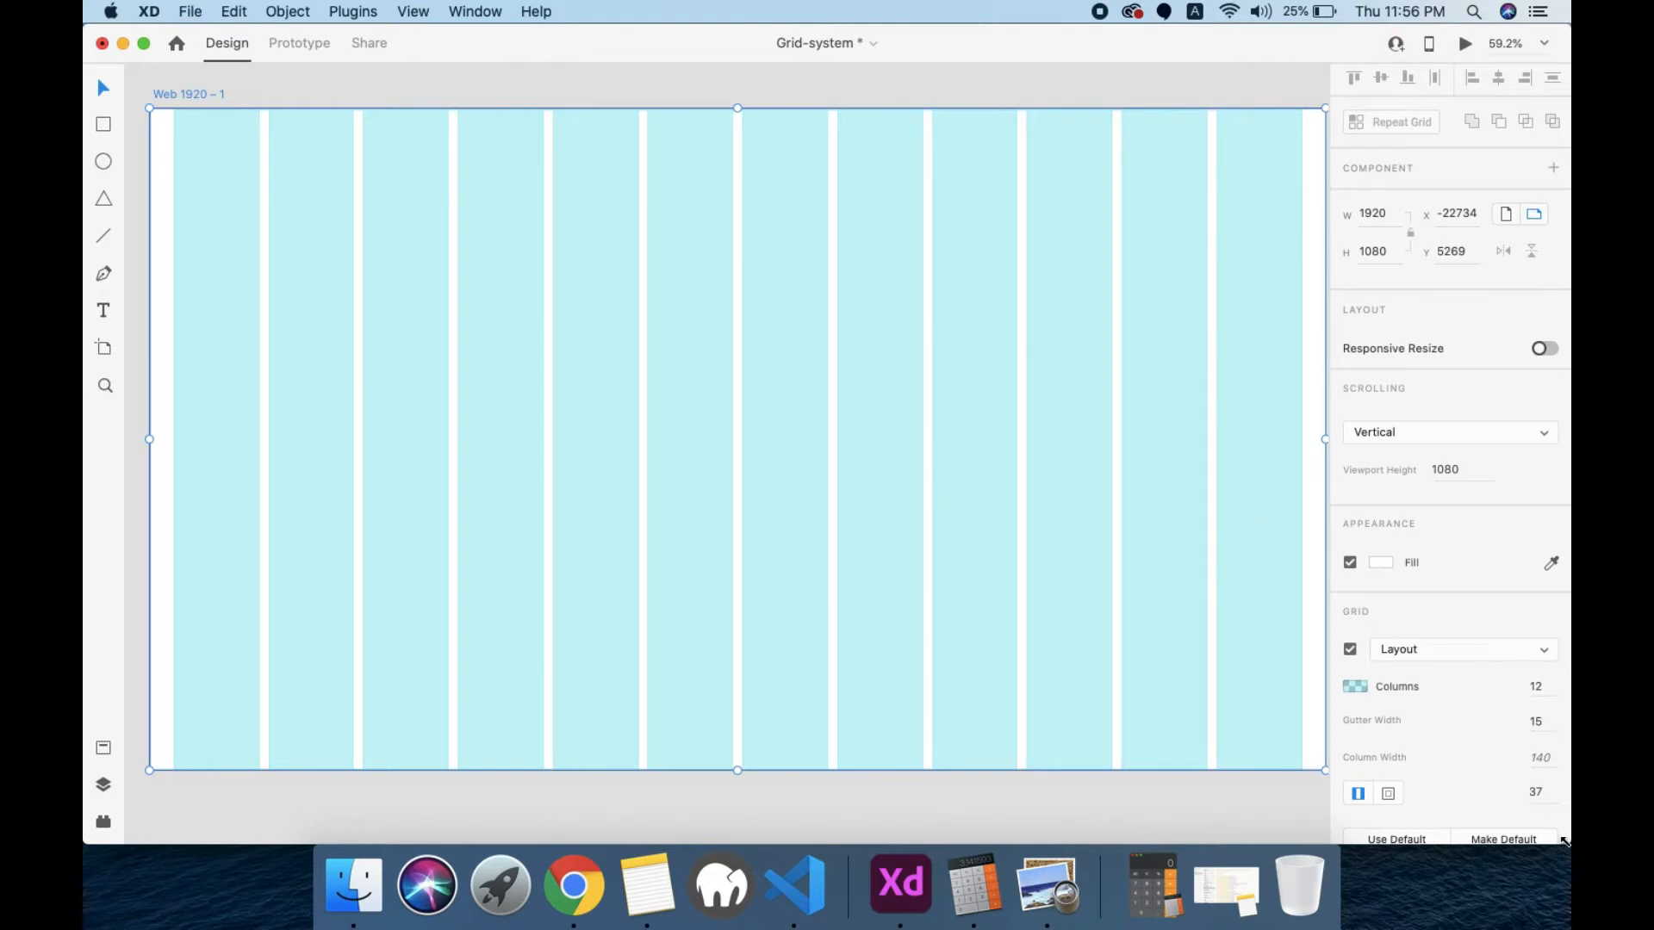
{"action": "left_click", "coordinate": [1550, 760]}
{"action": "type", "text": "90"}
{"action": "key", "text": "Return"}
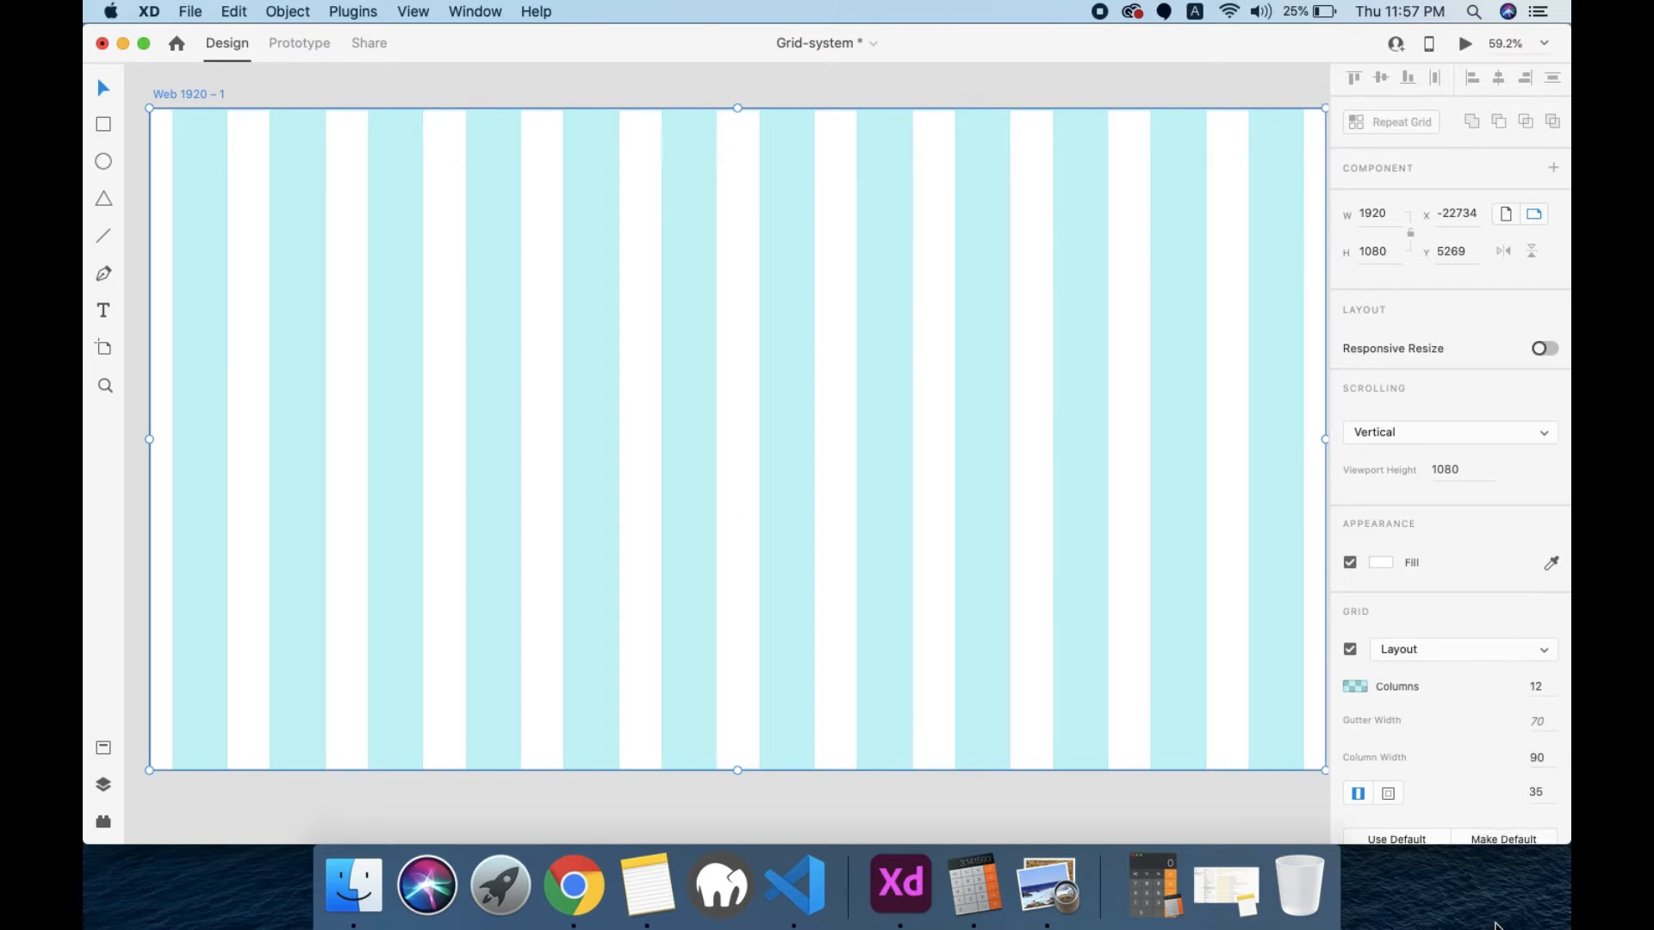
Step: Set the layout grid's gutter width to 15
{"action": "left_click", "coordinate": [1536, 722]}
{"action": "type", "text": "15"}
{"action": "key", "text": "Return"}
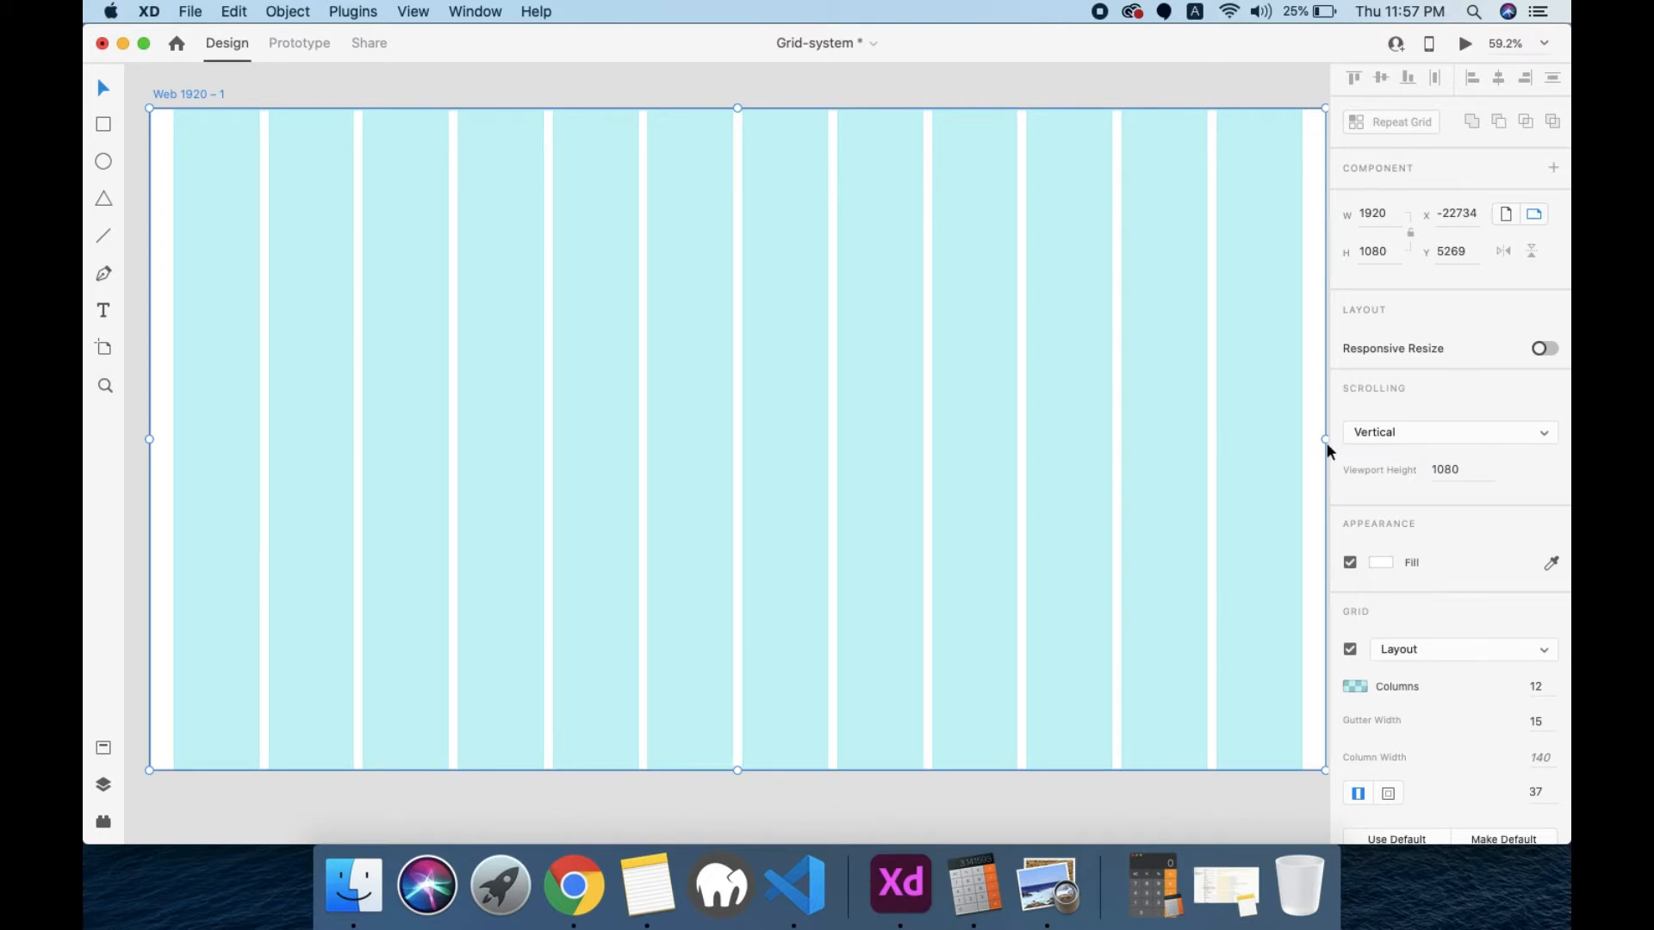
Step: Try the linked and per-side margin modes and set the layout grid's side margins to 120
{"action": "left_click", "coordinate": [1357, 794]}
{"action": "left_click", "coordinate": [1387, 794]}
{"action": "left_click", "coordinate": [1359, 794]}
{"action": "left_click", "coordinate": [1547, 793]}
{"action": "type", "text": "120"}
{"action": "key", "text": "Return"}
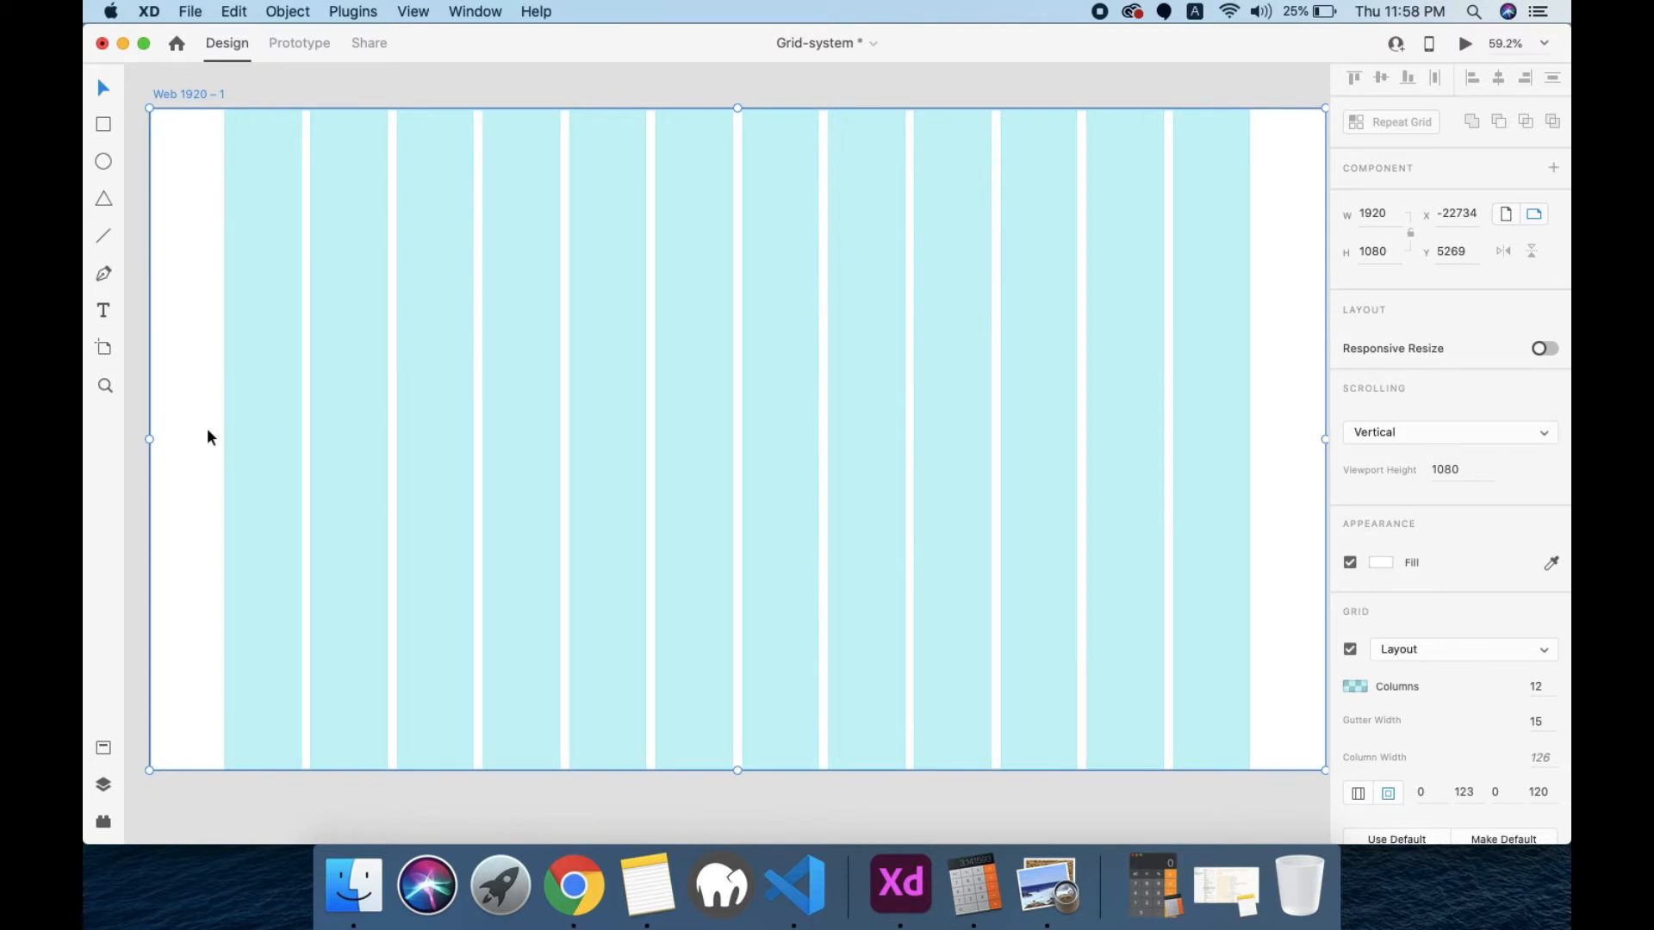
Step: Set the Web 1920 layout grid's top margin to 50 and its right margin to 200
{"action": "left_click", "coordinate": [1430, 794]}
{"action": "type", "text": "50"}
{"action": "key", "text": "Return"}
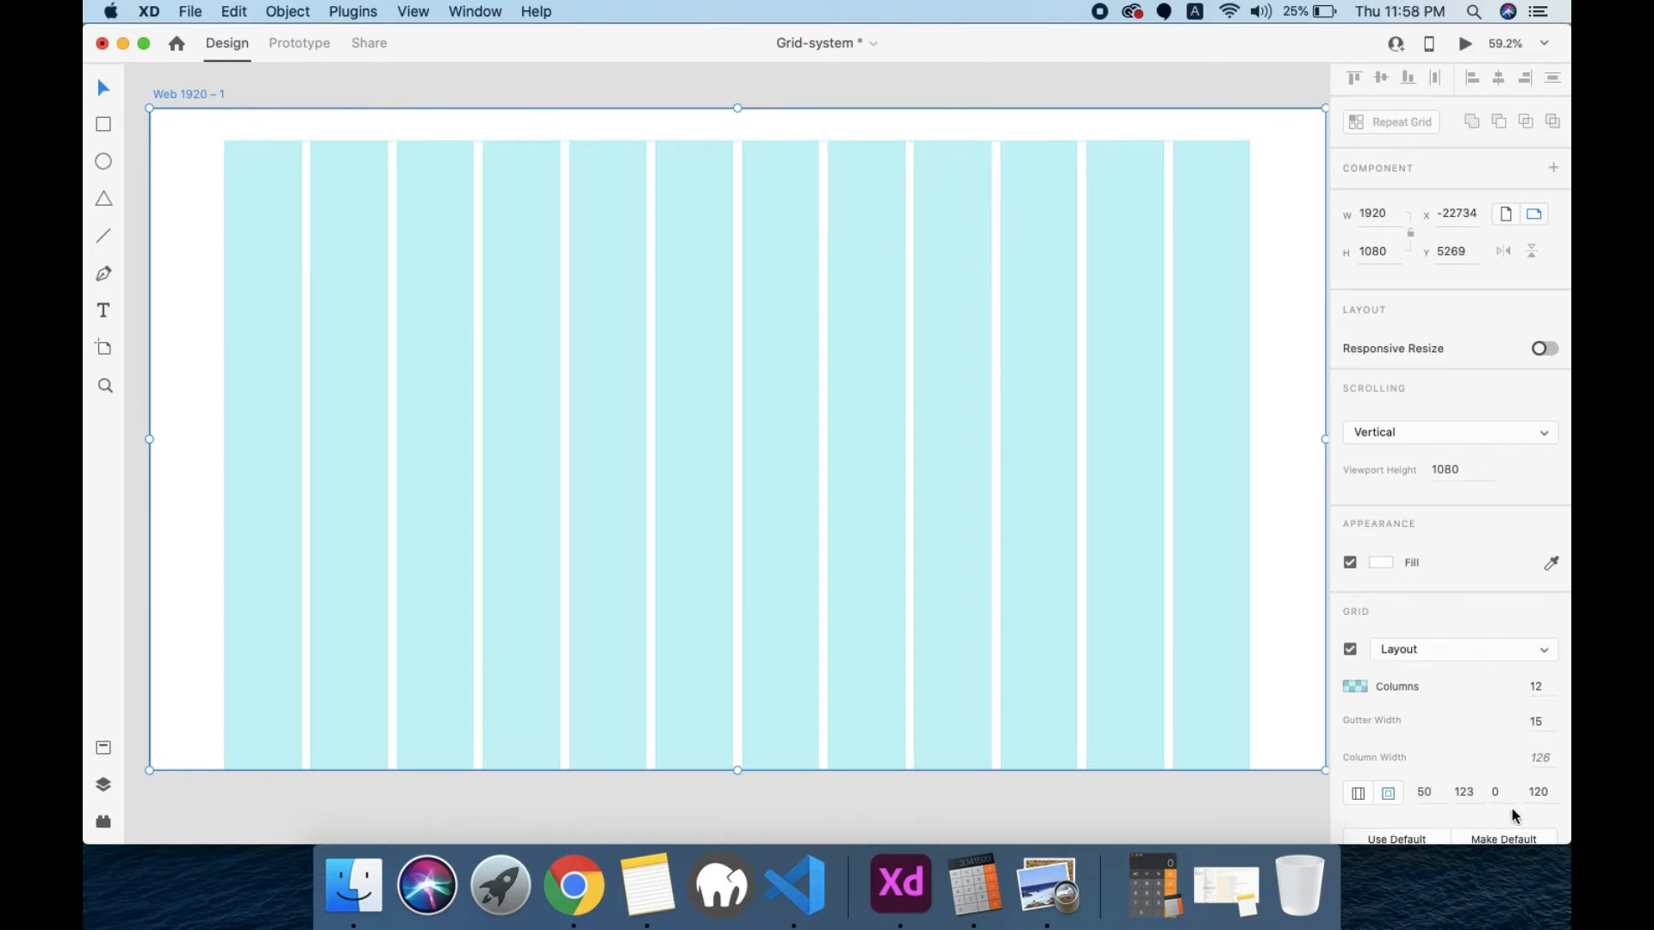
{"action": "left_click", "coordinate": [1466, 791]}
{"action": "type", "text": "200"}
{"action": "key", "text": "Return"}
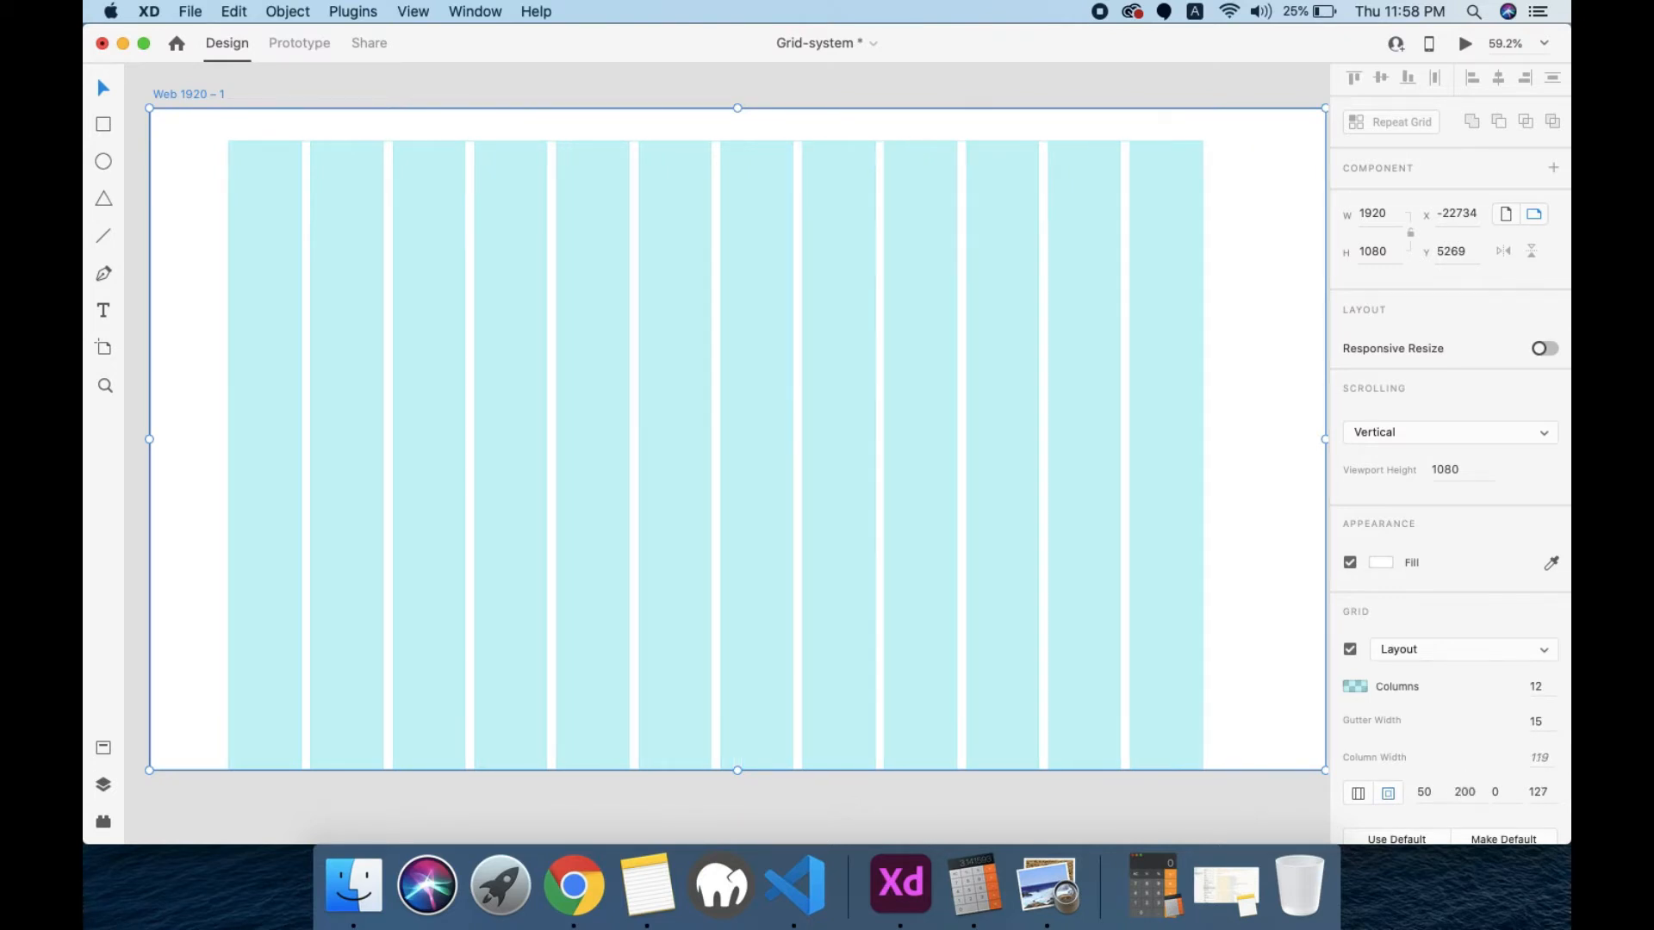
Step: Set the Web 1920 layout grid's bottom margin to 100 and its left margin to 100
{"action": "left_click", "coordinate": [1500, 791]}
{"action": "type", "text": "100"}
{"action": "key", "text": "Return"}
{"action": "left_click", "coordinate": [1539, 790]}
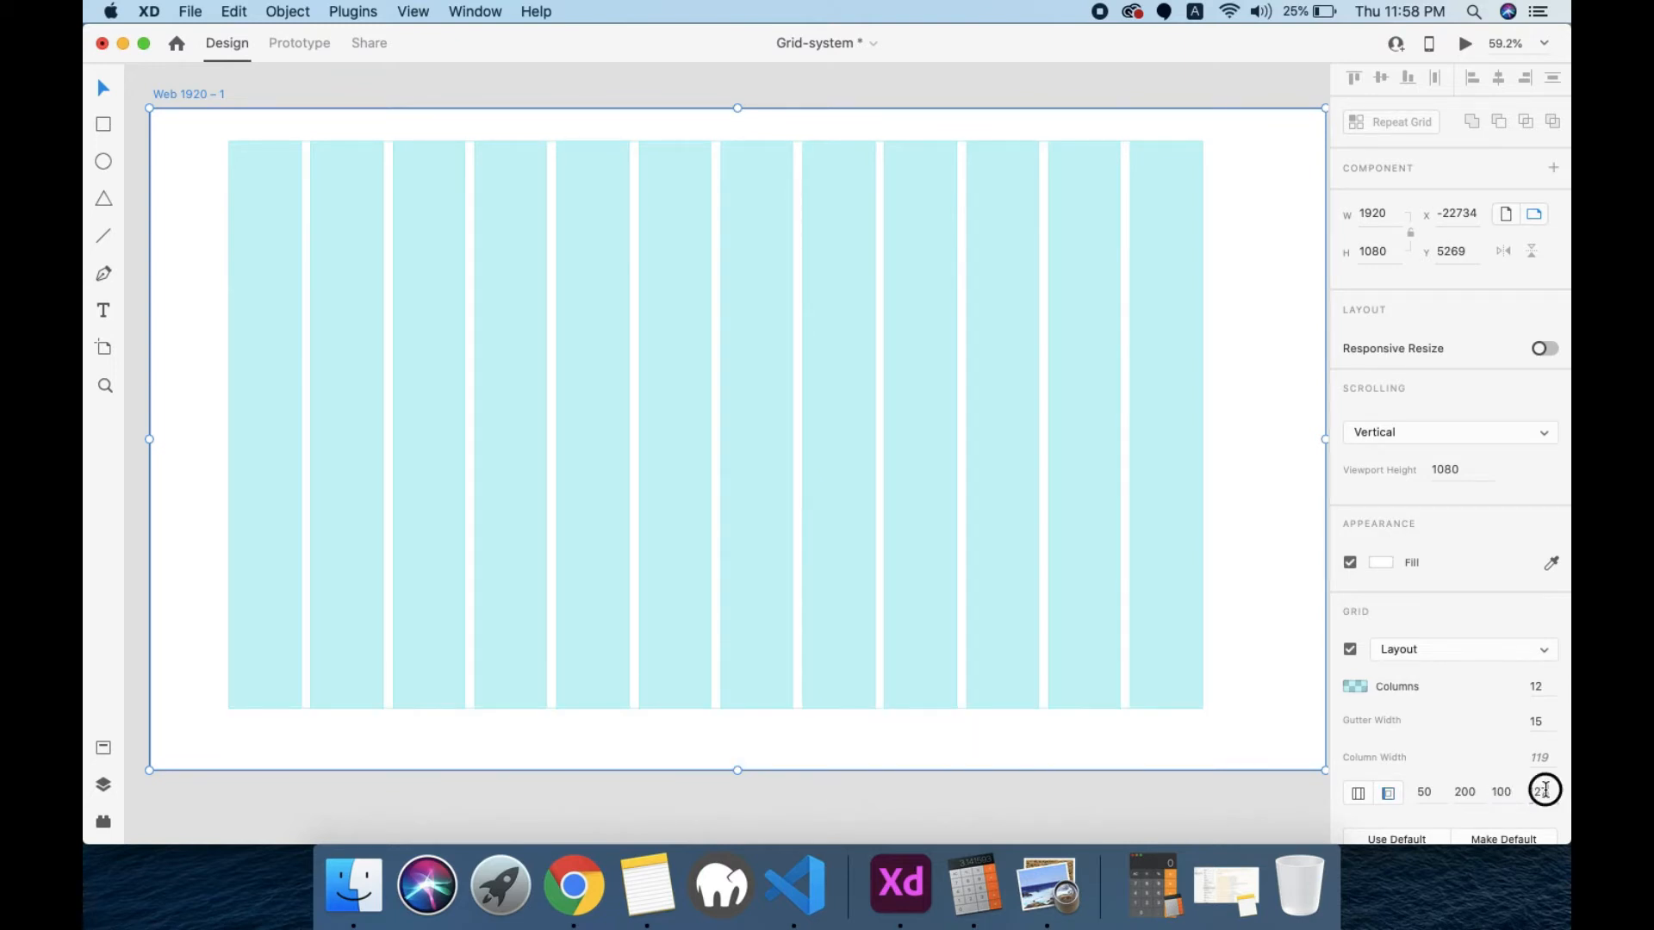
{"action": "type", "text": "2"}
{"action": "key", "text": "BackSpace"}
{"action": "type", "text": "100"}
{"action": "key", "text": "Return"}
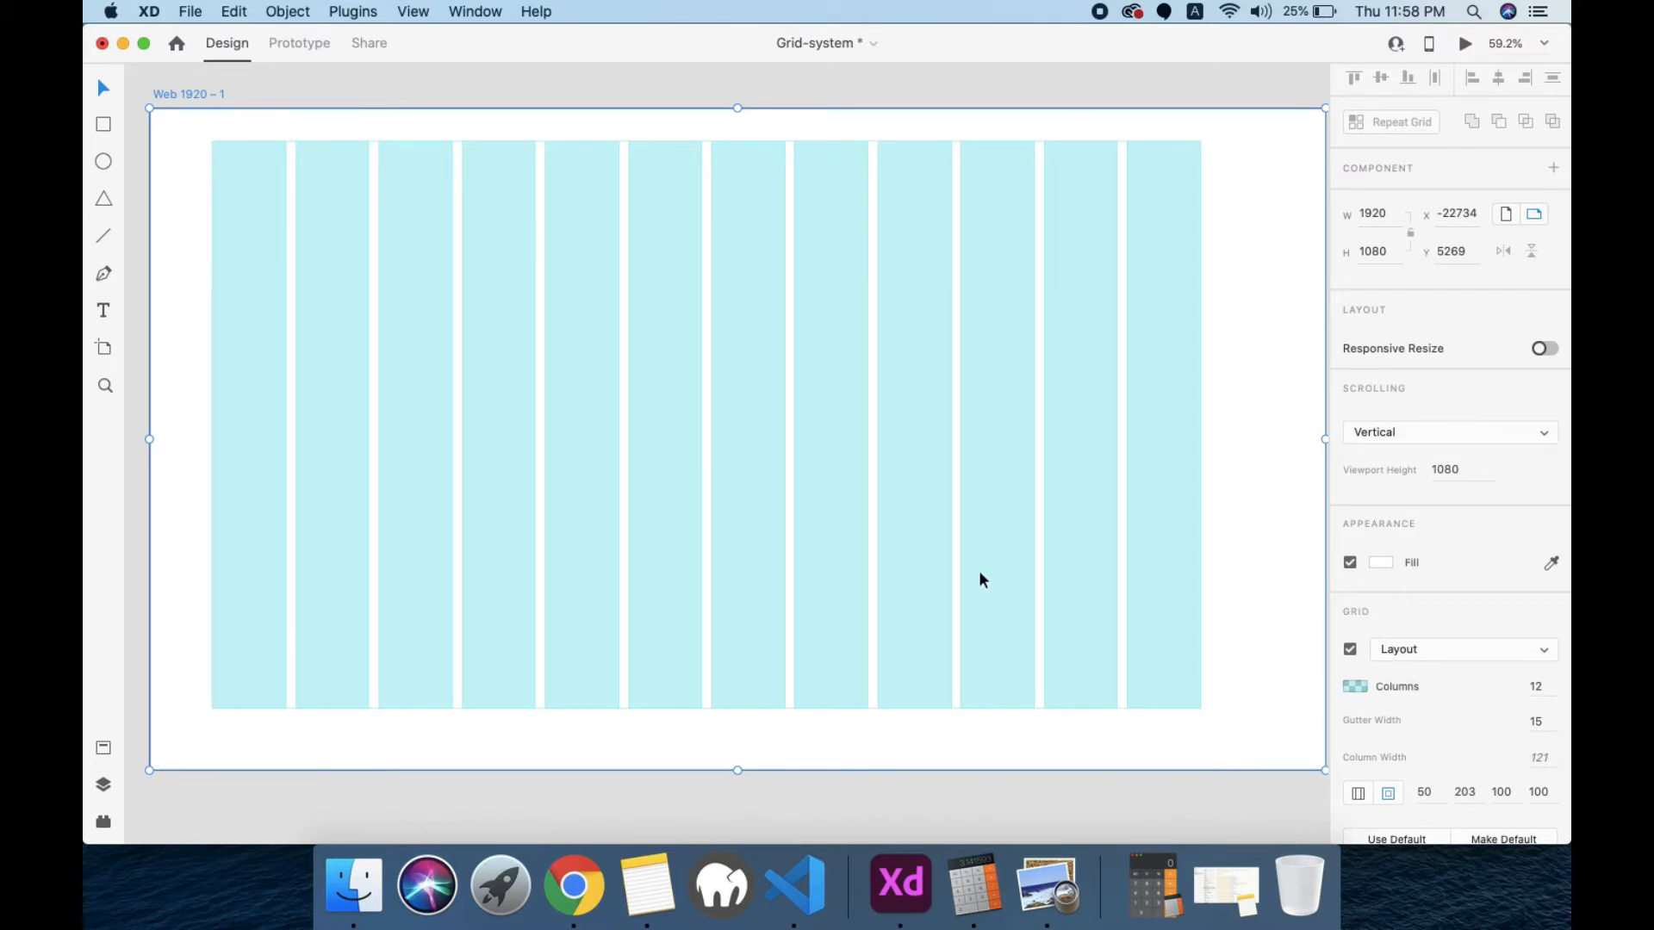
Step: Add an iPad, Nexus 9 artboard and an iPhone X, XS, 11 Pro artboard beside the Web 1920 artboard
{"action": "scroll", "coordinate": [1107, 437], "scroll_direction": "right", "scroll_amount": 5}
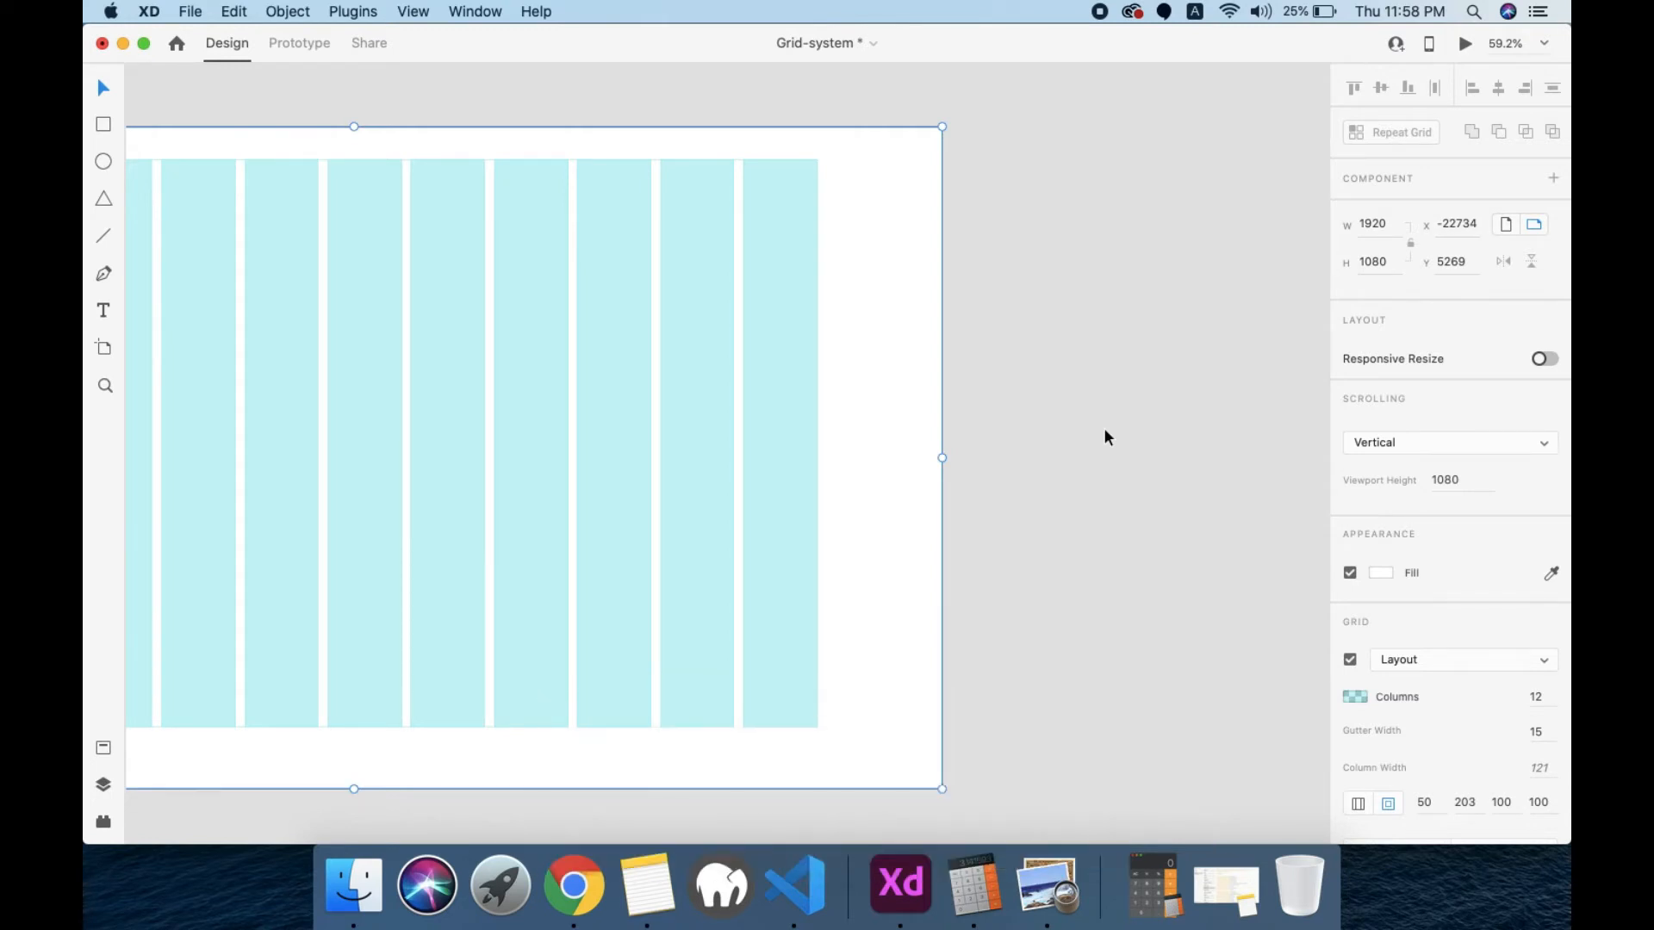
{"action": "key", "text": "a"}
{"action": "scroll", "coordinate": [1446, 617], "scroll_direction": "up", "scroll_amount": 5}
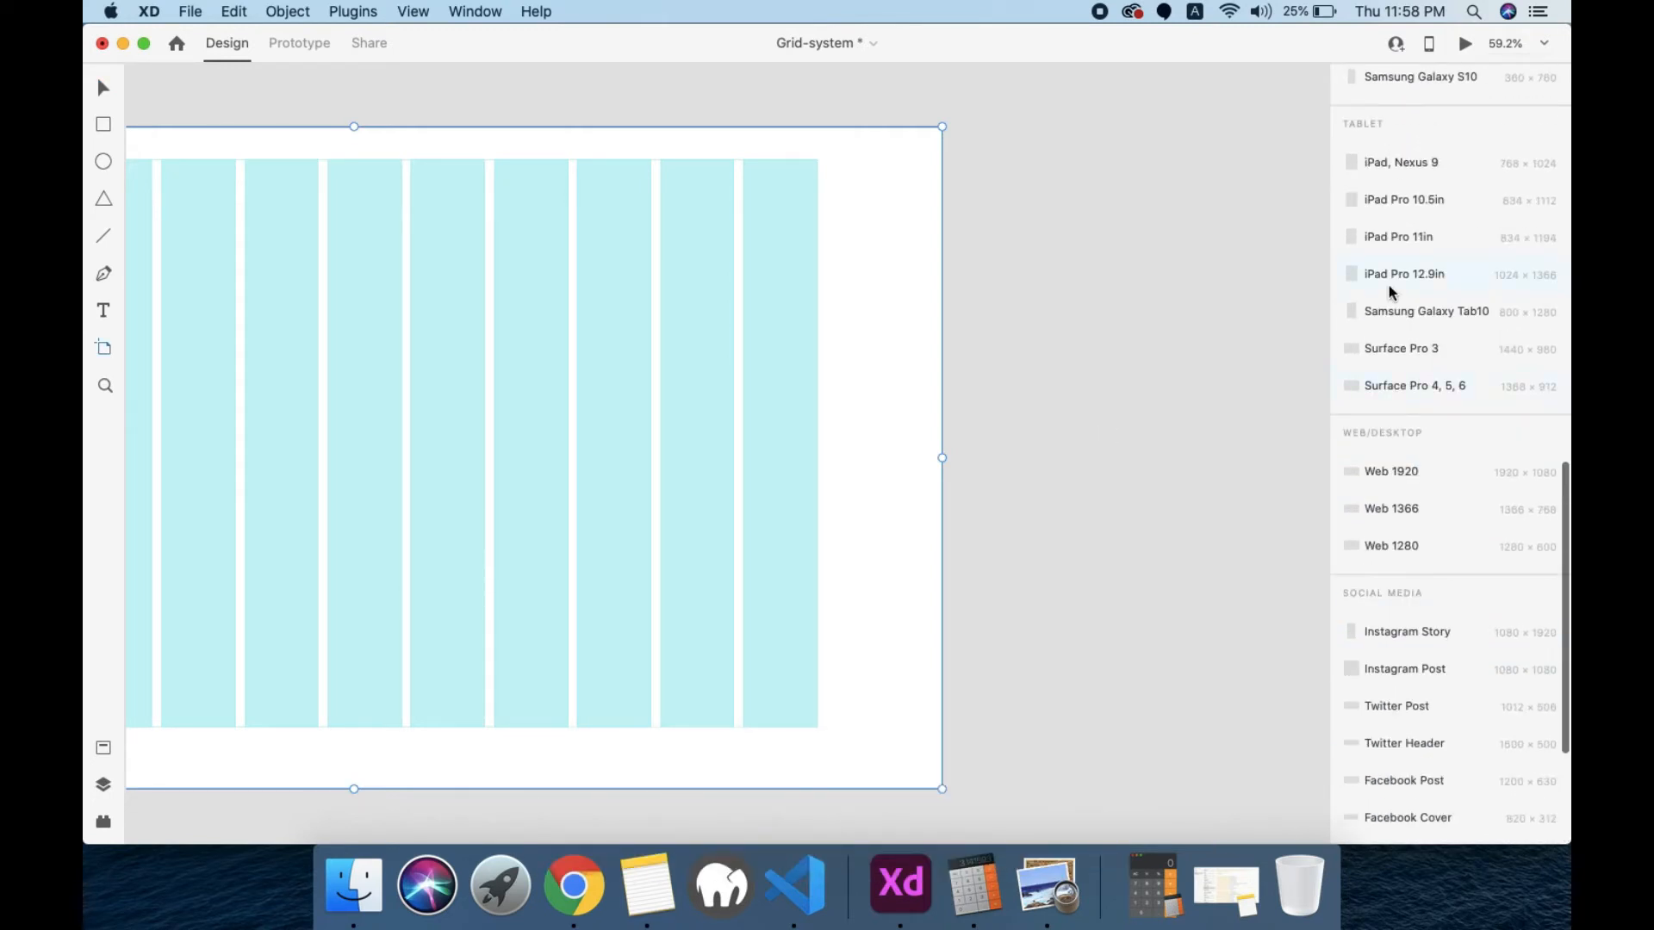
{"action": "left_click", "coordinate": [1394, 162]}
{"action": "scroll", "coordinate": [1379, 216], "scroll_direction": "up", "scroll_amount": 4}
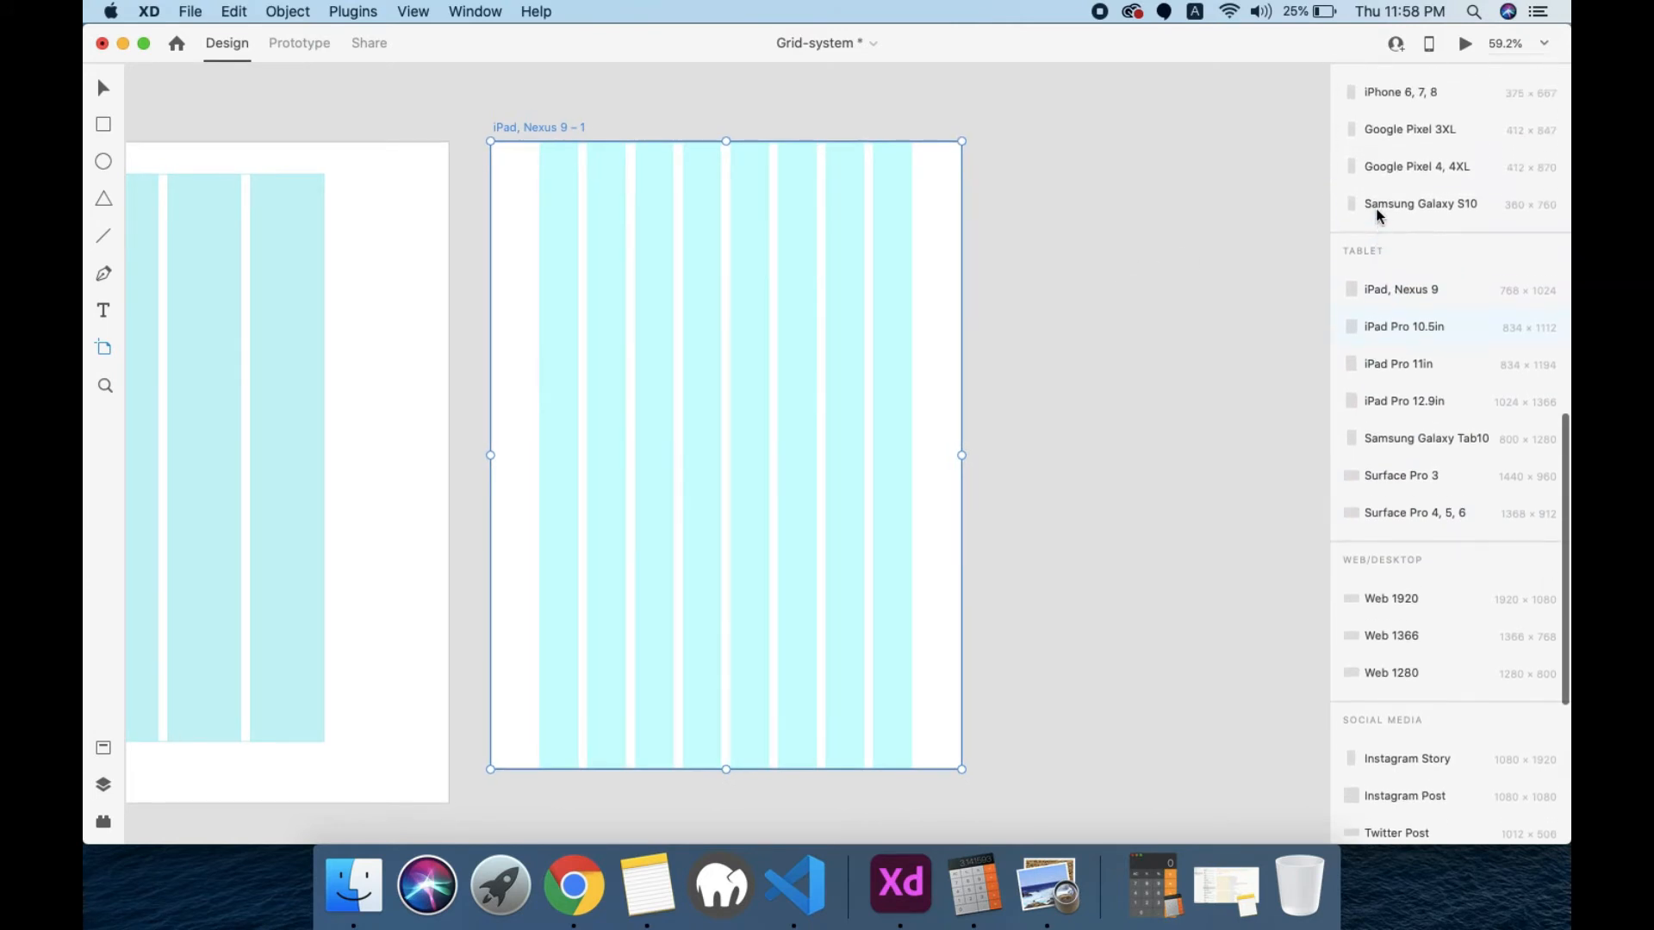
{"action": "scroll", "coordinate": [1379, 215], "scroll_direction": "up", "scroll_amount": 3}
{"action": "left_click", "coordinate": [1383, 182]}
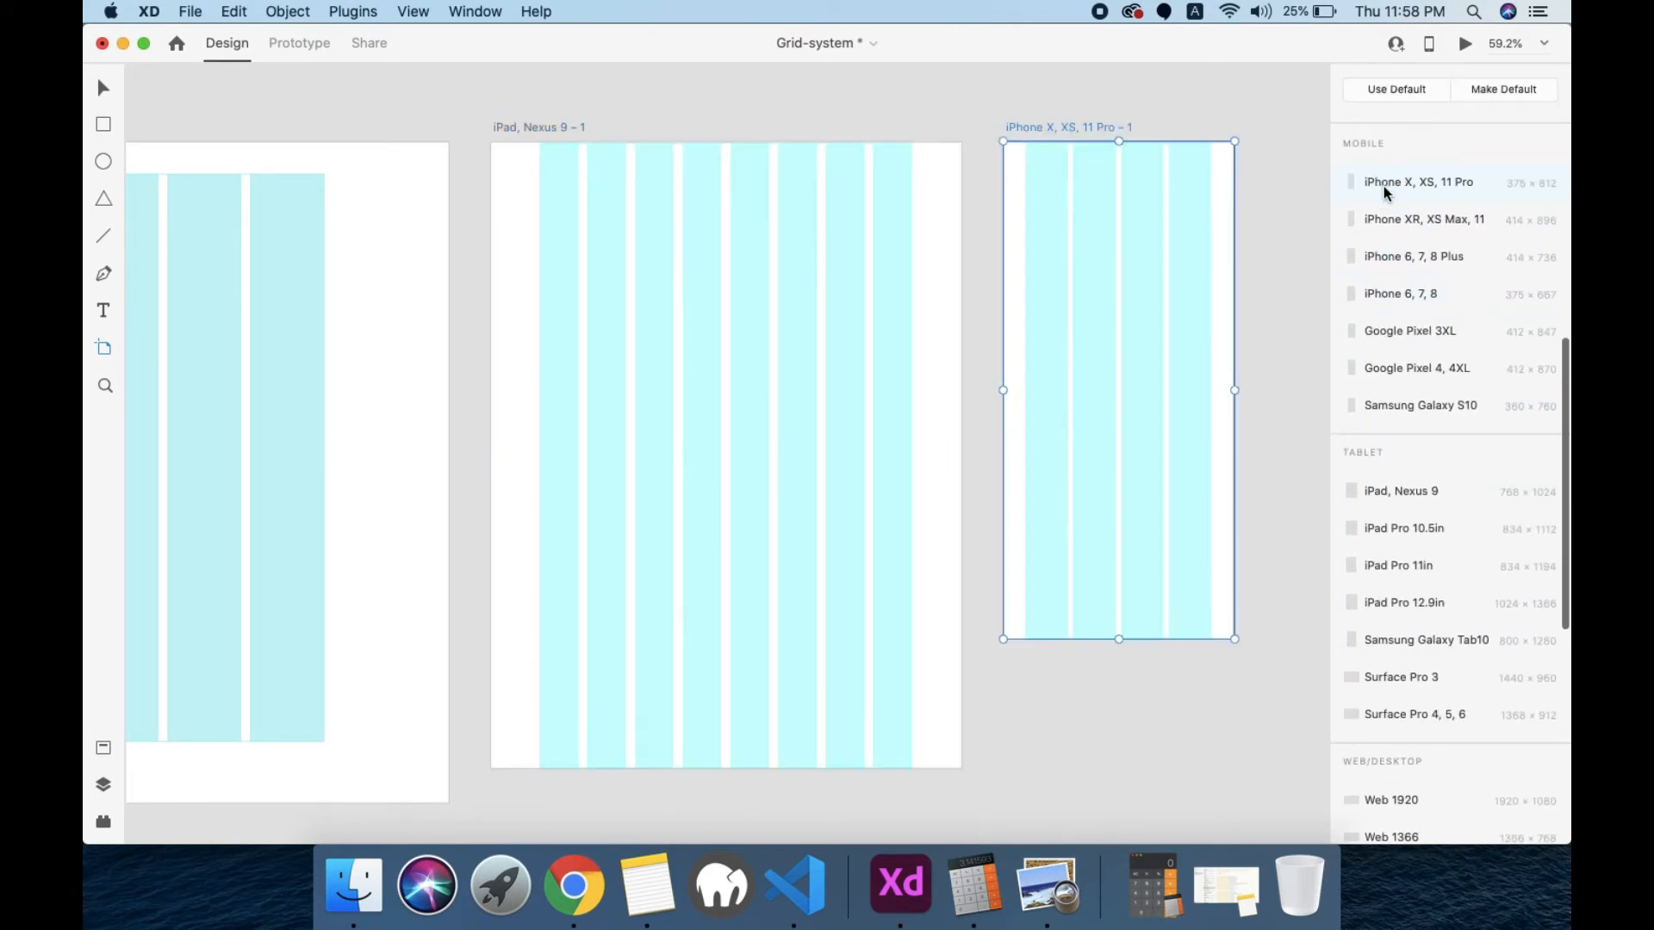
Step: Set the iPad artboard's grid gutter width to 20 and its left margin to 100 with separate margins per side
{"action": "key", "text": "v"}
{"action": "left_click", "coordinate": [552, 127]}
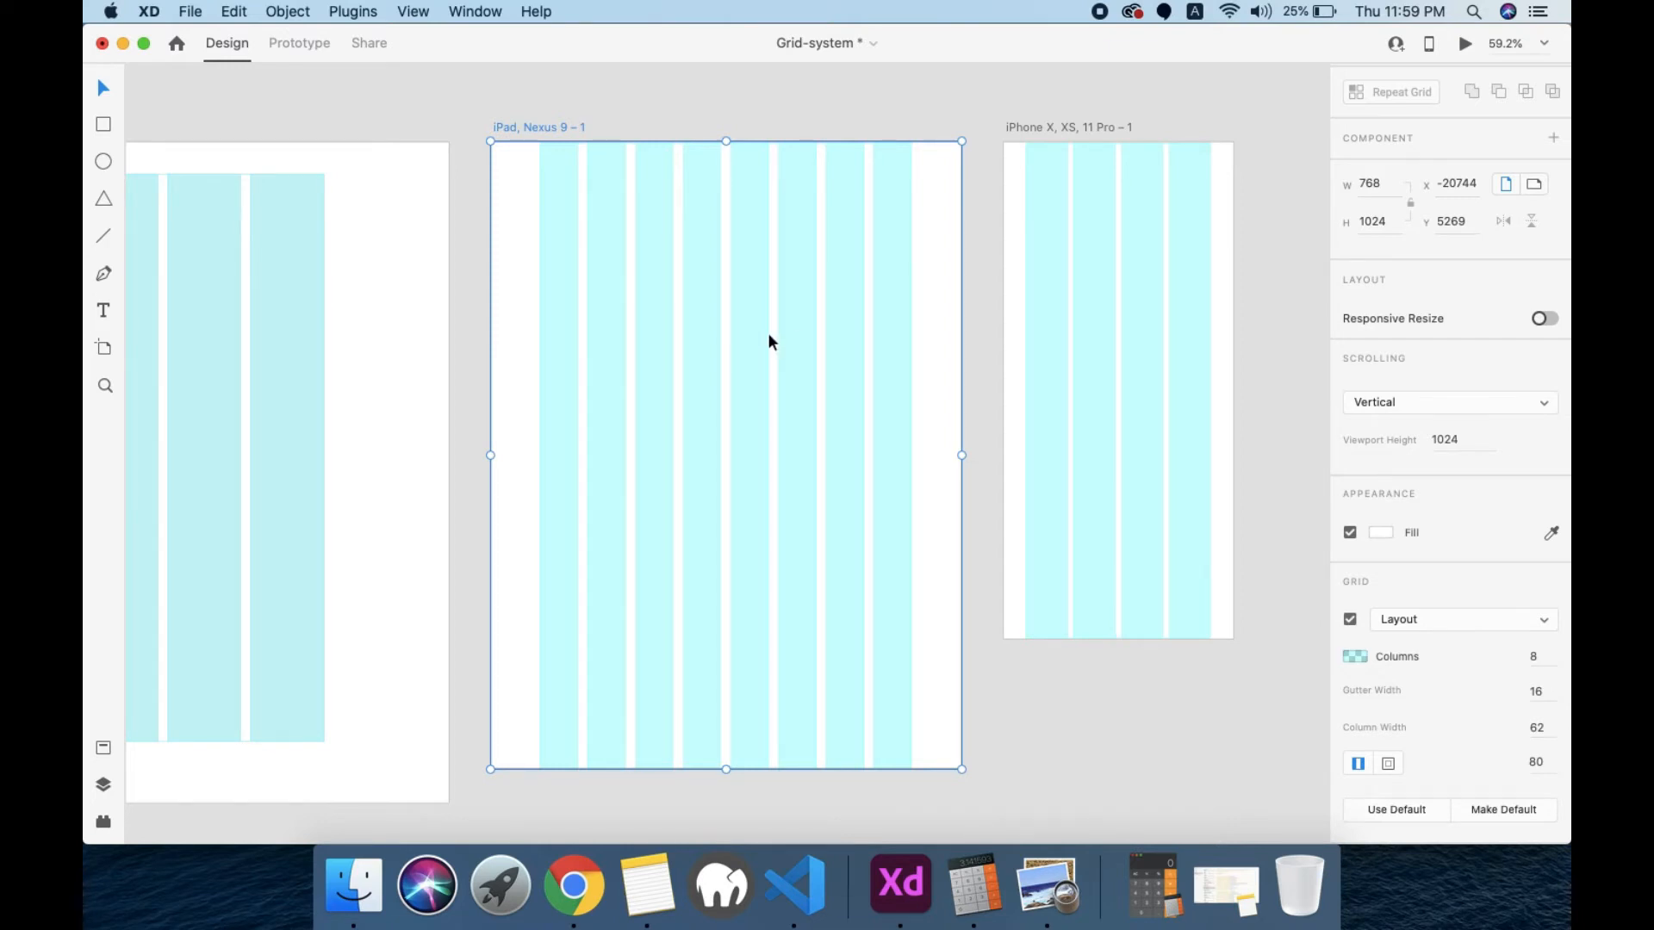
{"action": "left_click", "coordinate": [1543, 694]}
{"action": "type", "text": "20"}
{"action": "key", "text": "Return"}
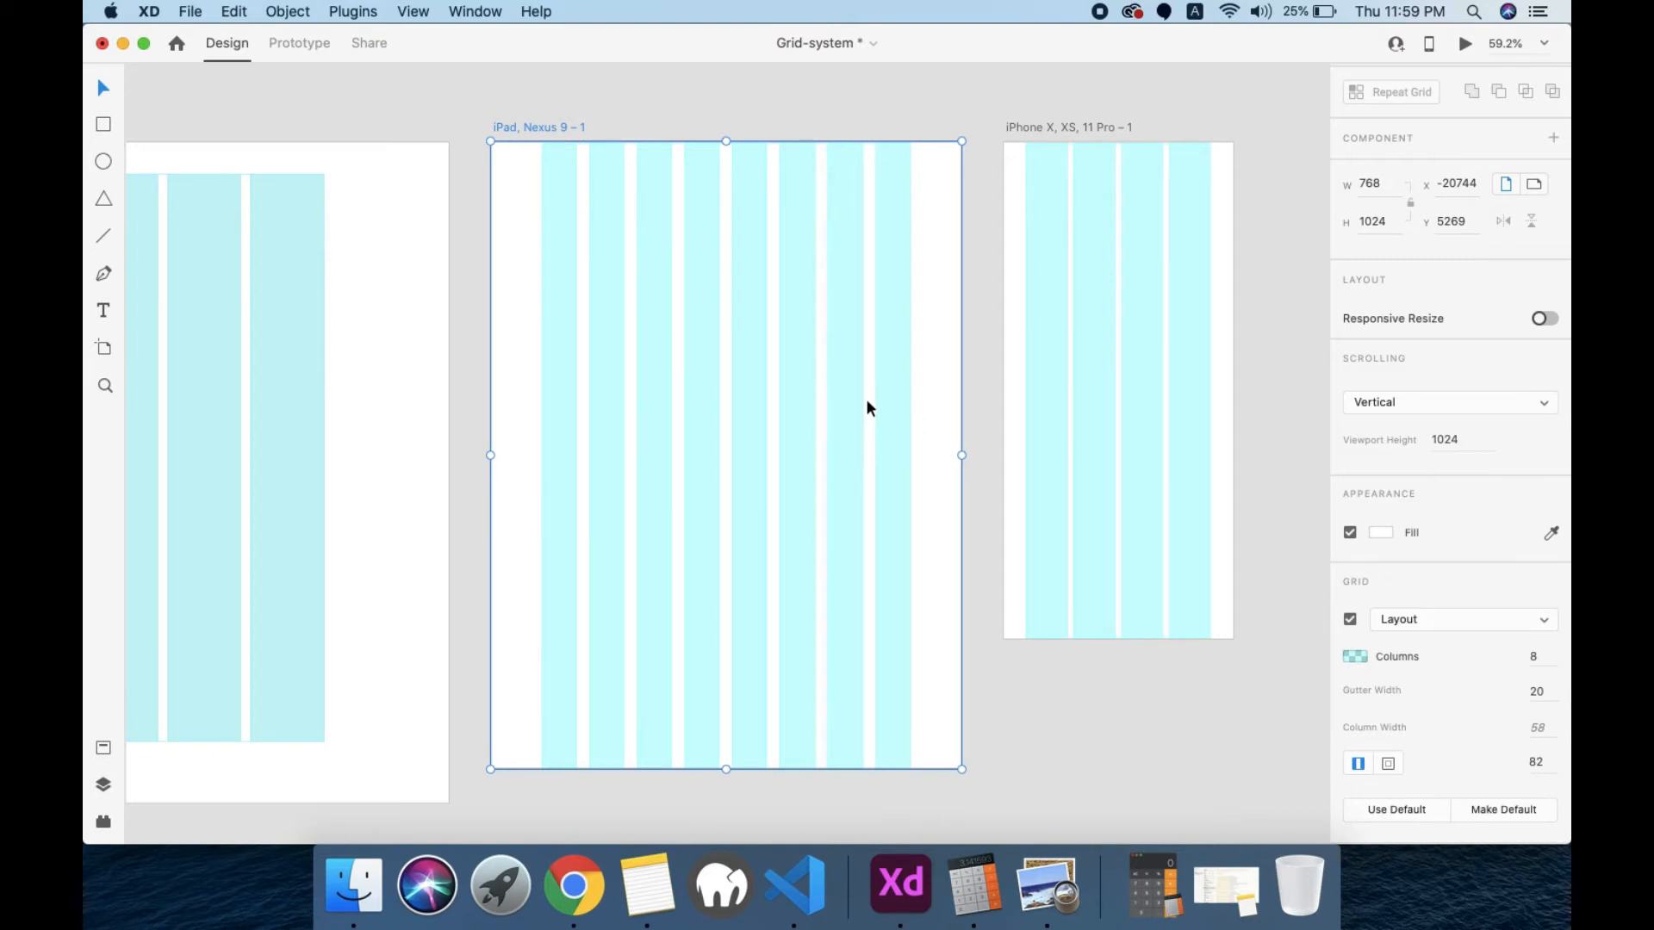
{"action": "left_click", "coordinate": [1534, 762]}
{"action": "type", "text": "100"}
{"action": "key", "text": "Return"}
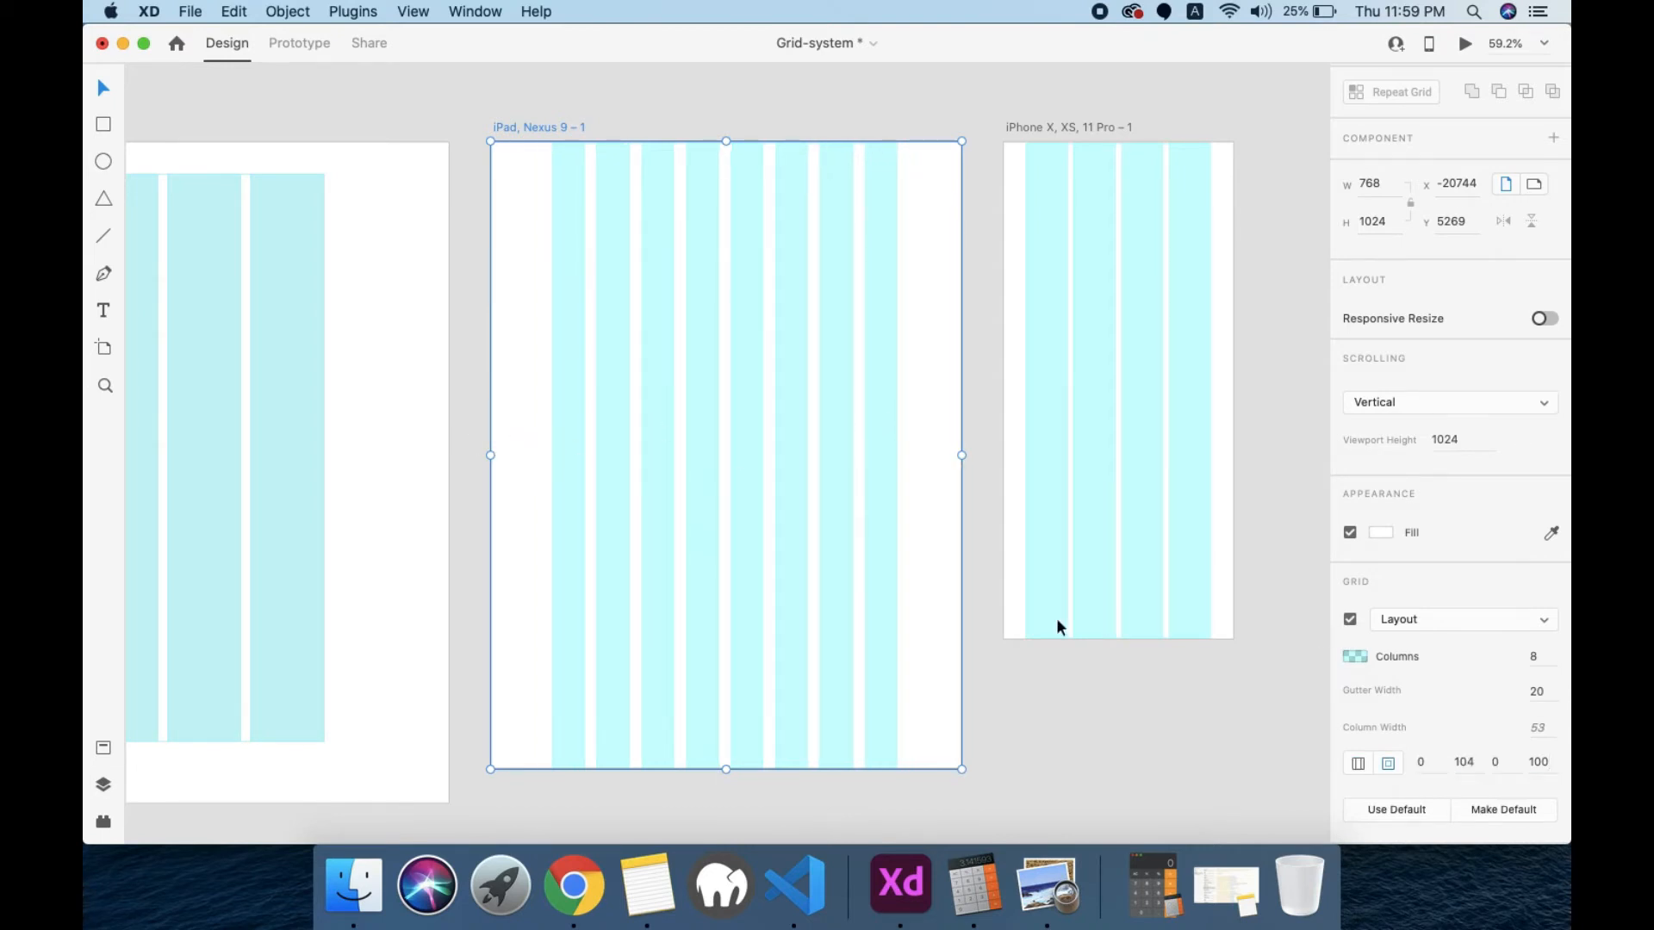
Step: Set the gutter width of the iPhone X, XS, 11 Pro artboard's layout grid to 15
{"action": "left_click", "coordinate": [1097, 304]}
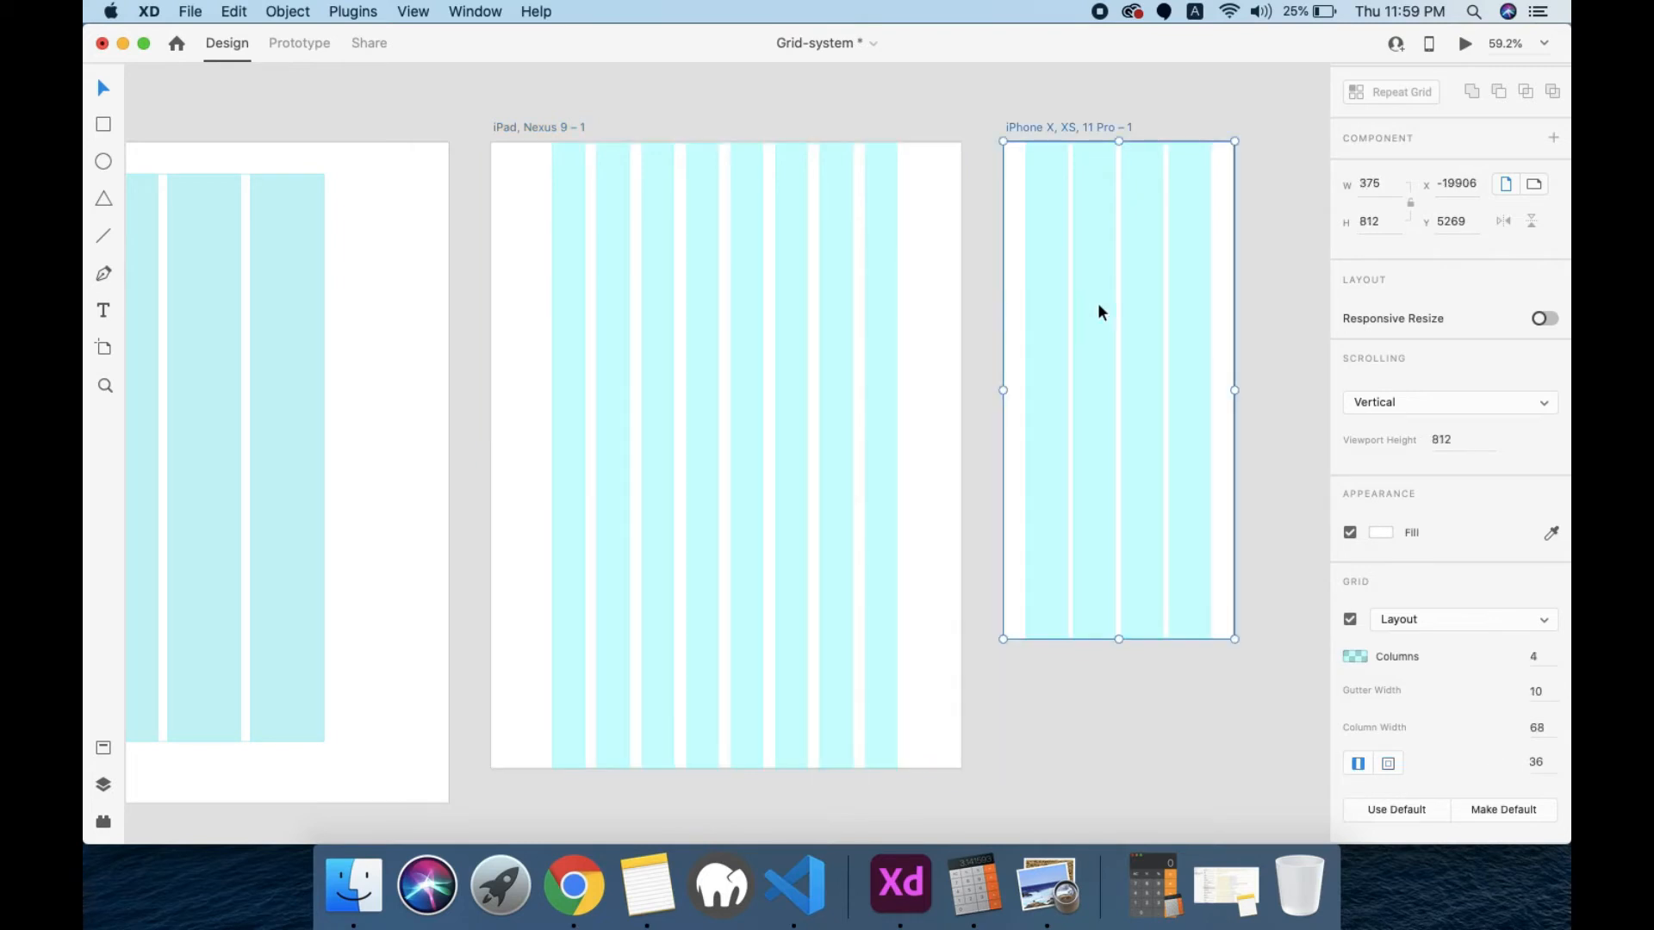
{"action": "left_click", "coordinate": [1544, 690]}
{"action": "type", "text": "15"}
{"action": "key", "text": "Return"}
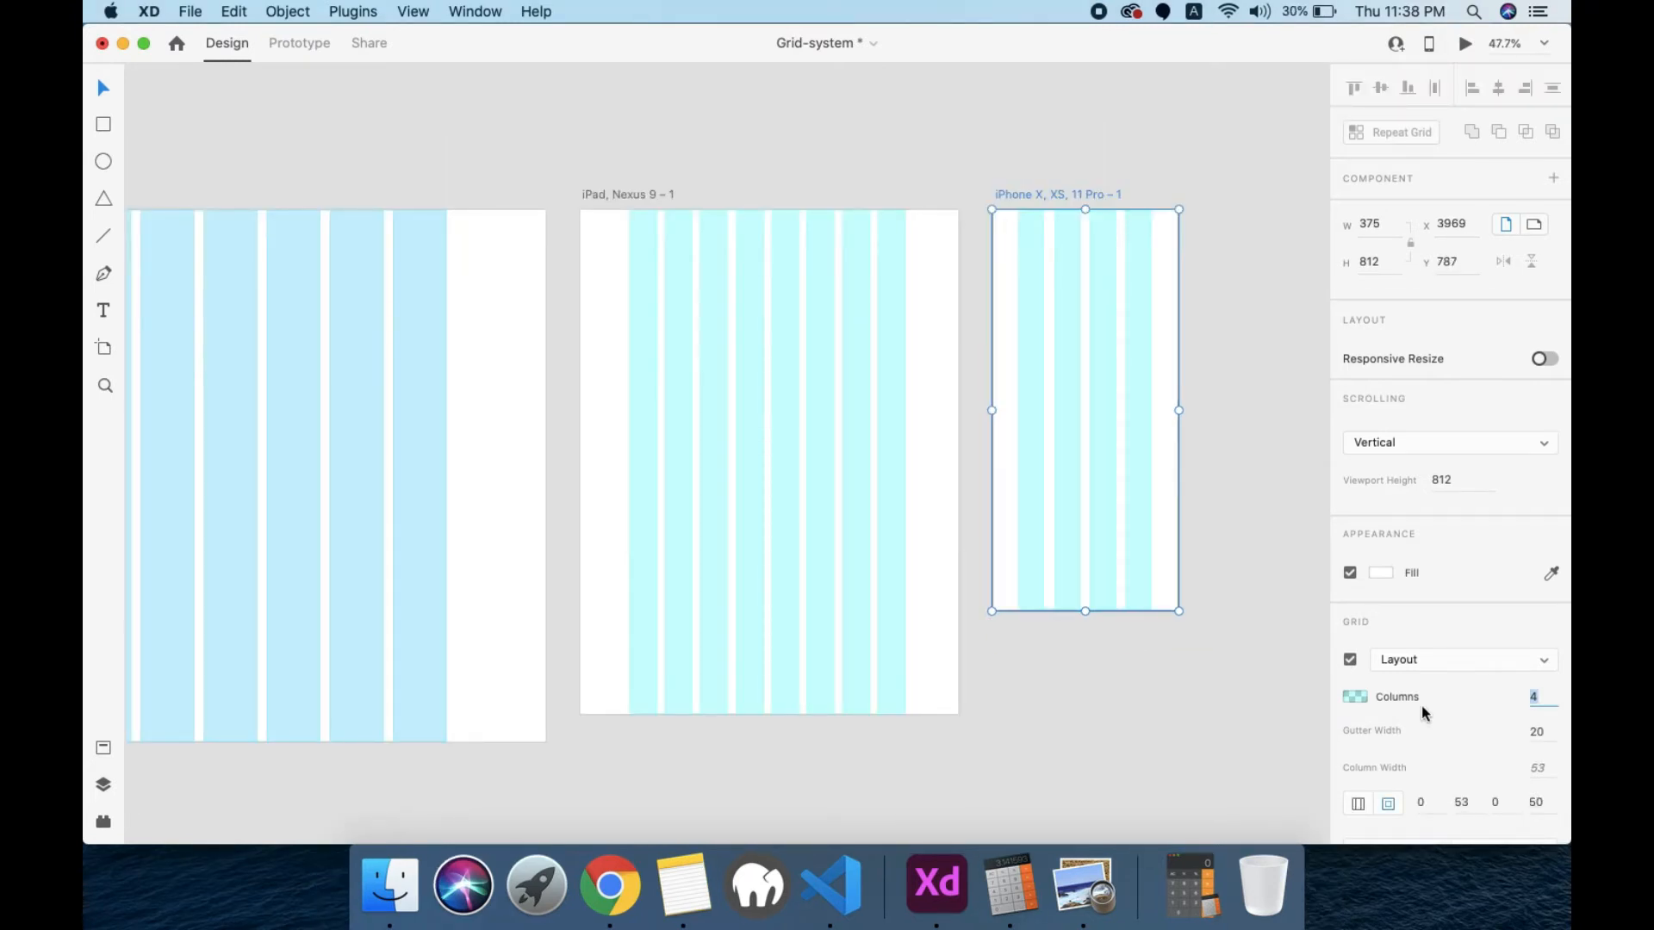
Step: Add a Web 1366 artboard beside the iPhone X, XS, 11 Pro artboard
{"action": "scroll", "coordinate": [1097, 506], "scroll_direction": "right", "scroll_amount": 10}
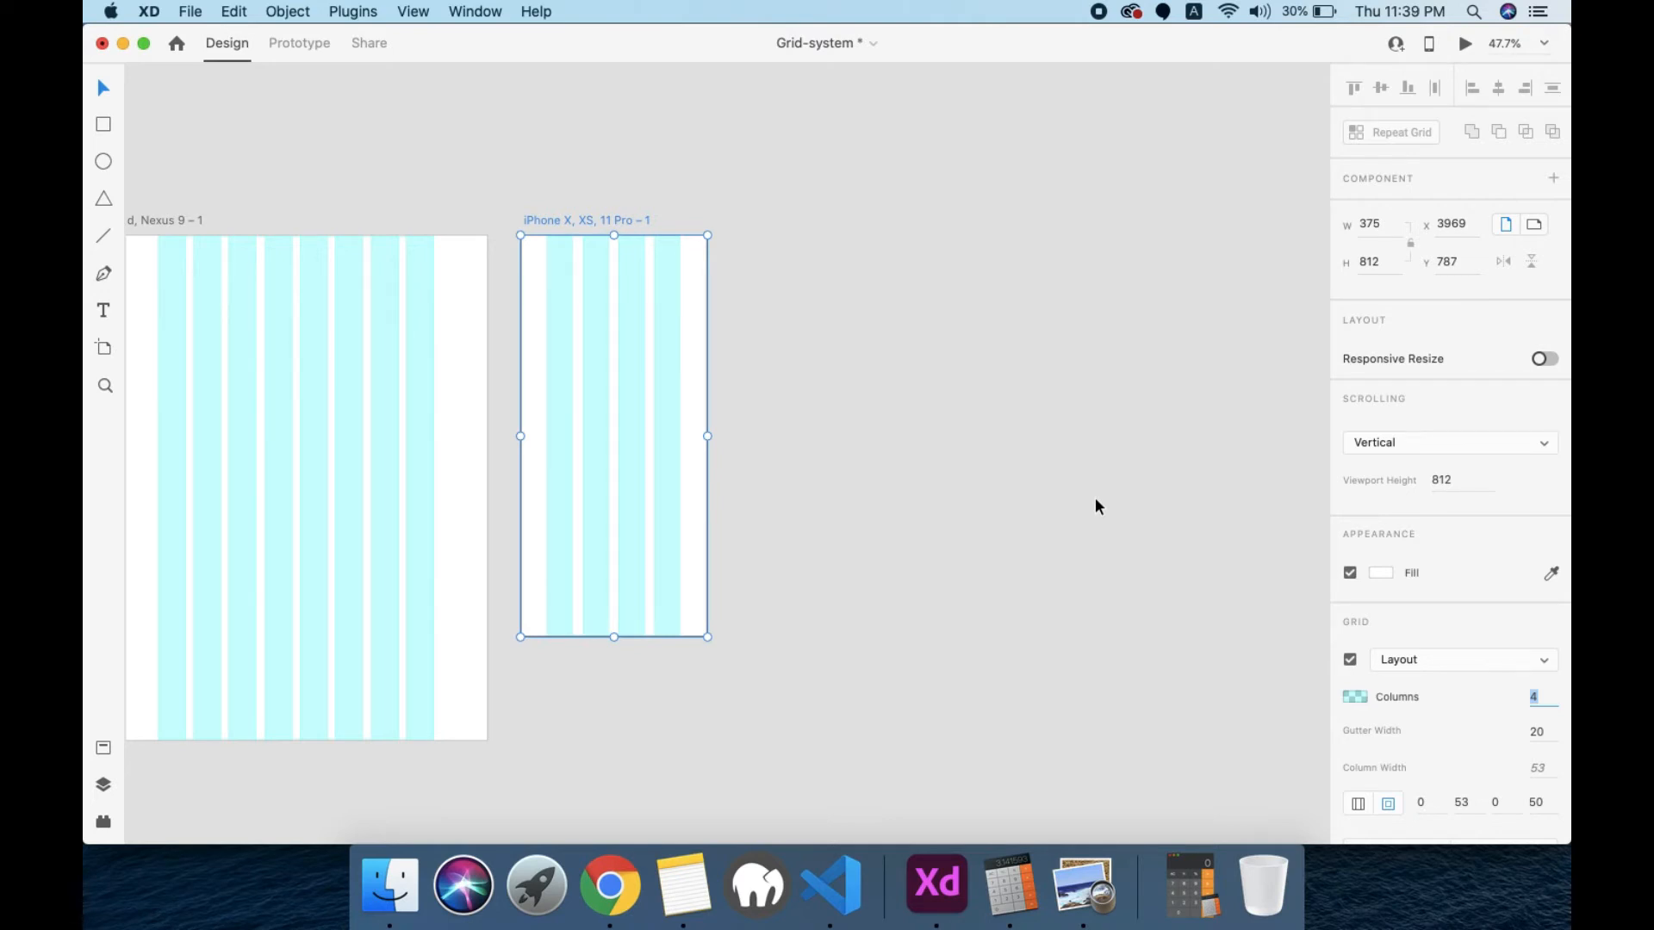
{"action": "type", "text": "a"}
{"action": "left_click", "coordinate": [894, 325]}
{"action": "key", "text": "a"}
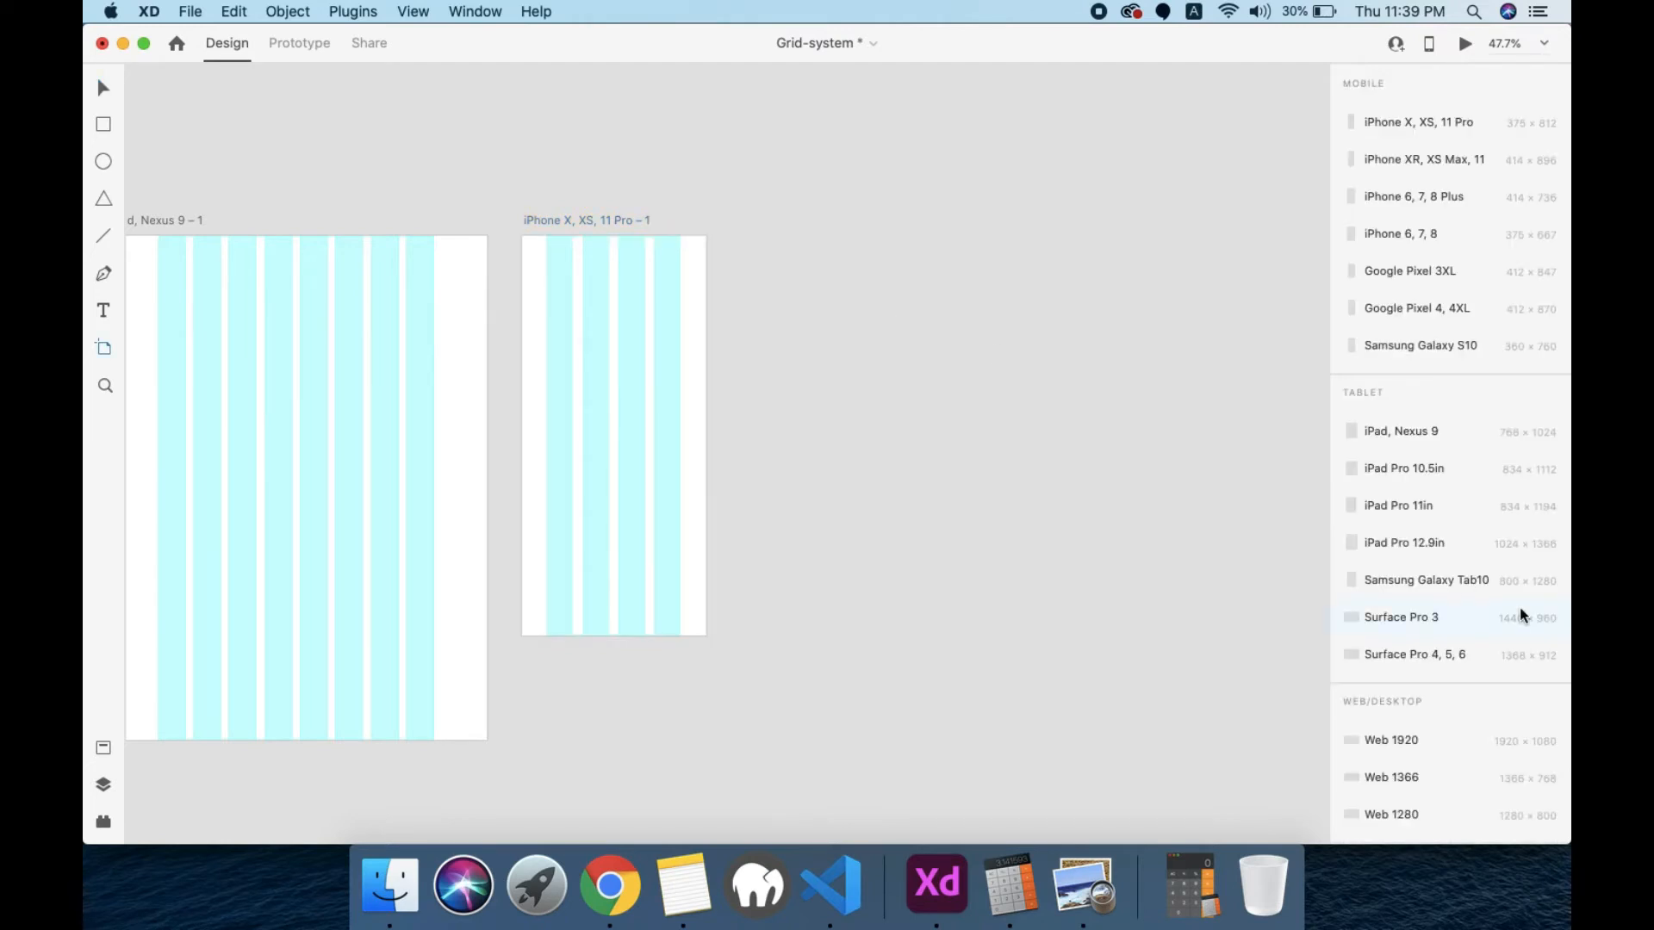
{"action": "scroll", "coordinate": [1509, 618], "scroll_direction": "down", "scroll_amount": 2}
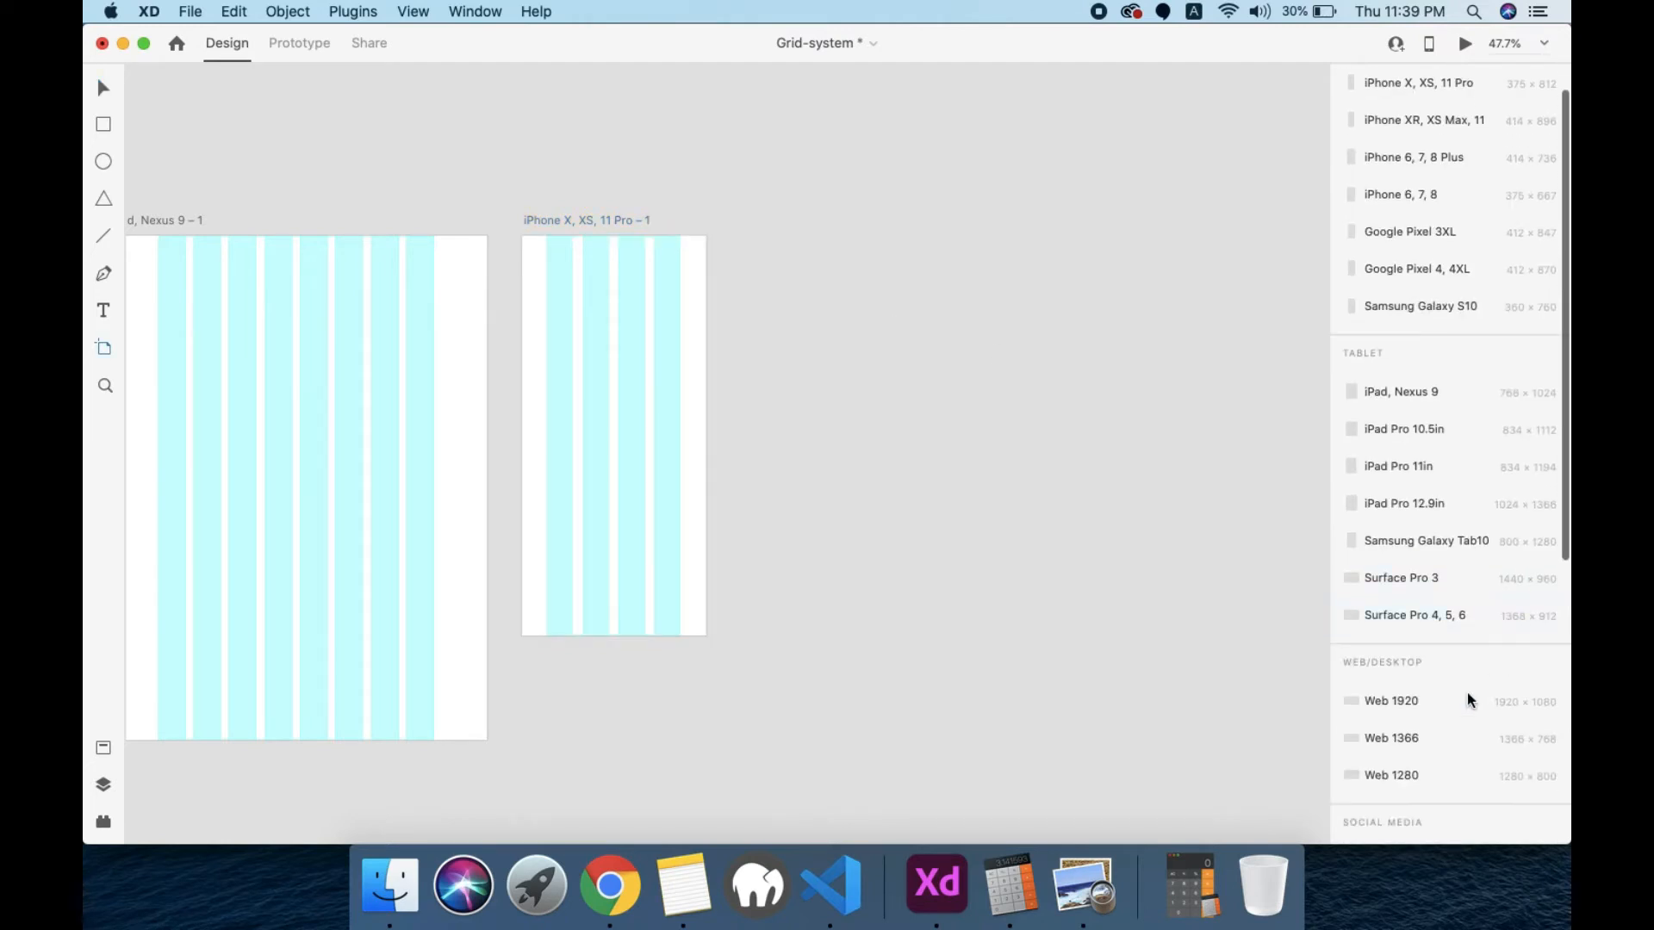
{"action": "left_click", "coordinate": [1413, 739]}
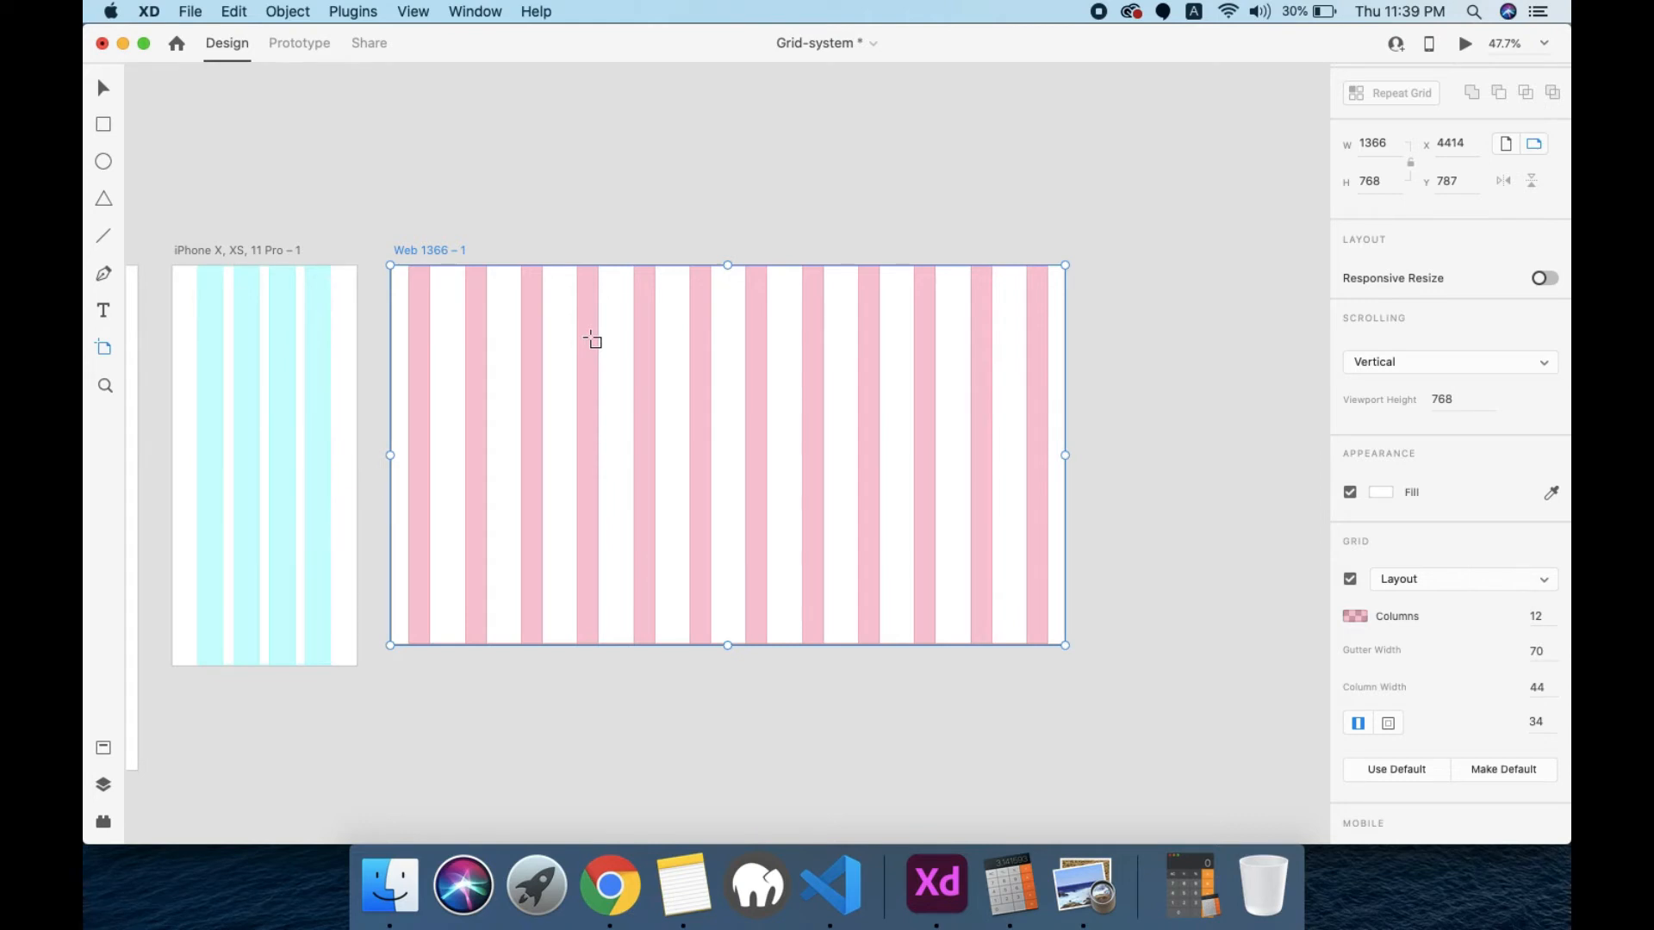
{"action": "key", "text": "v"}
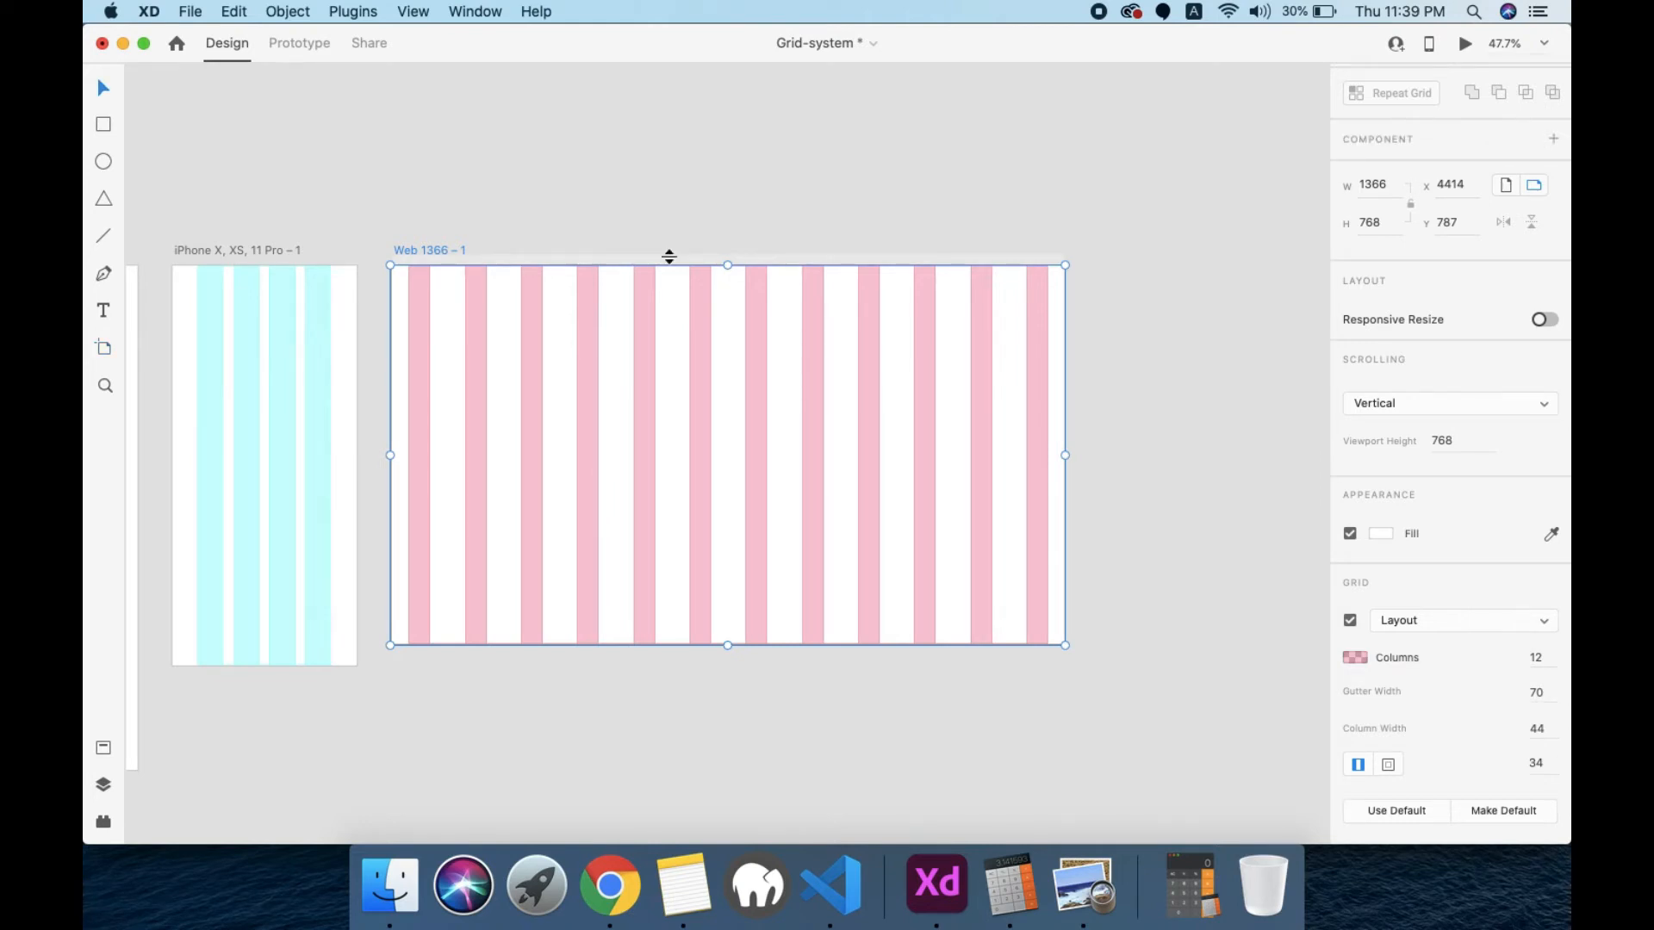
Step: Draw a rectangle about 125 high above the Web 1366 artboard and set its width to 1170
{"action": "key", "text": "r"}
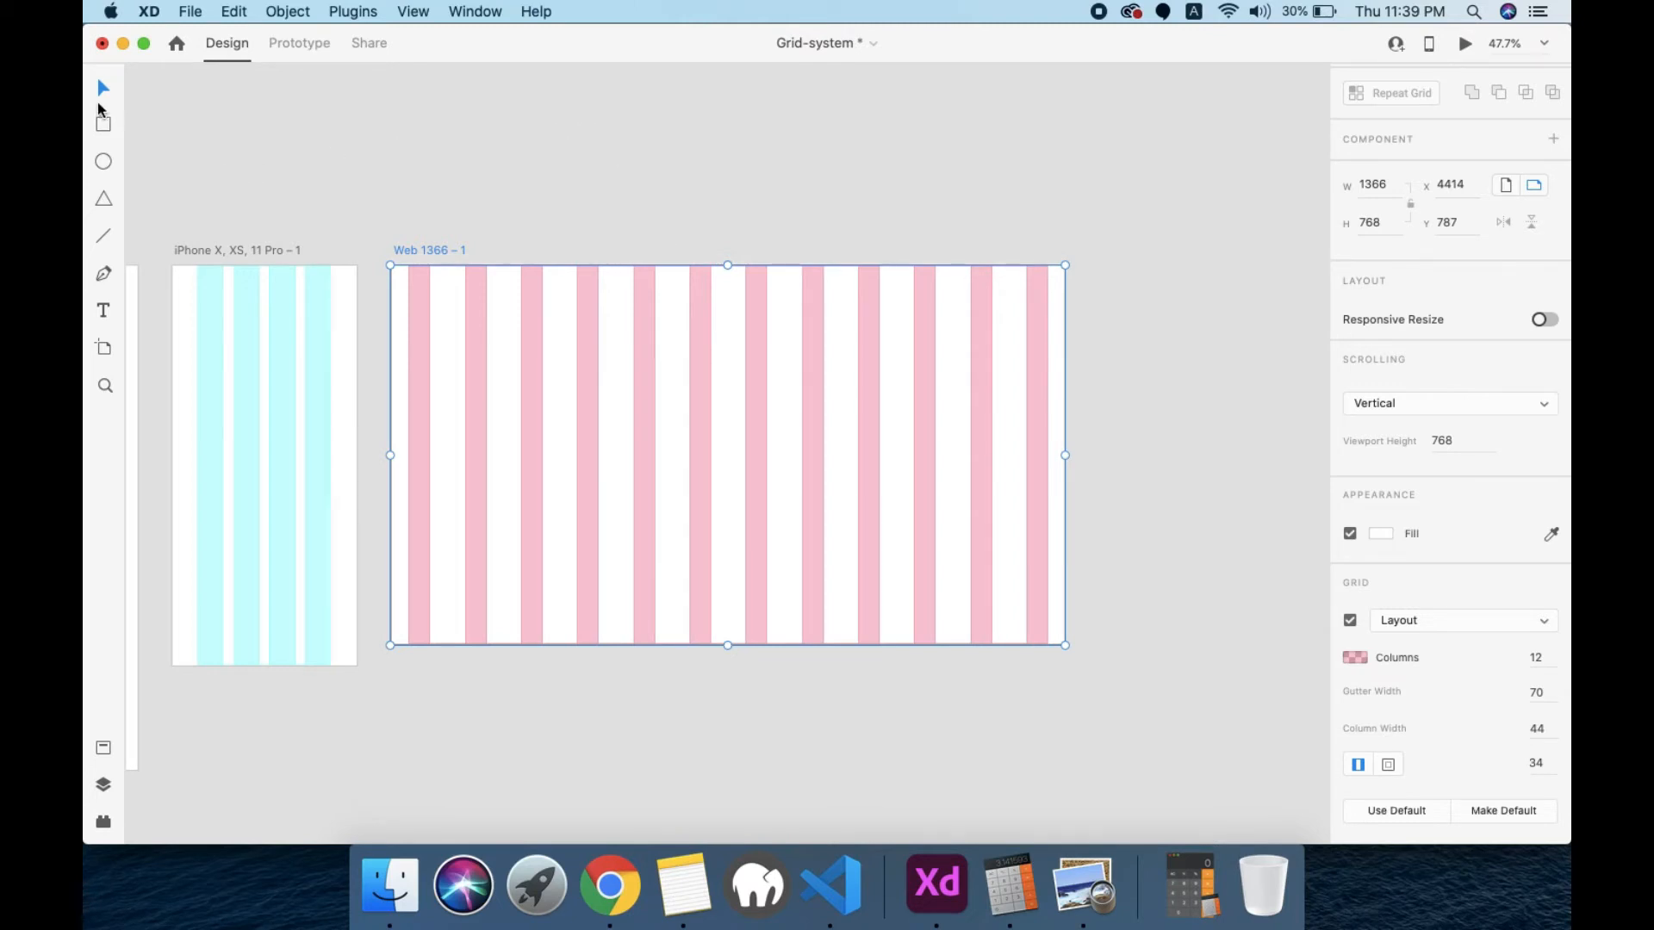
{"action": "mouse_move", "coordinate": [457, 115]}
{"action": "left_mouse_down"}
{"action": "mouse_move", "coordinate": [1052, 173]}
{"action": "mouse_move", "coordinate": [1036, 177]}
{"action": "left_mouse_up"}
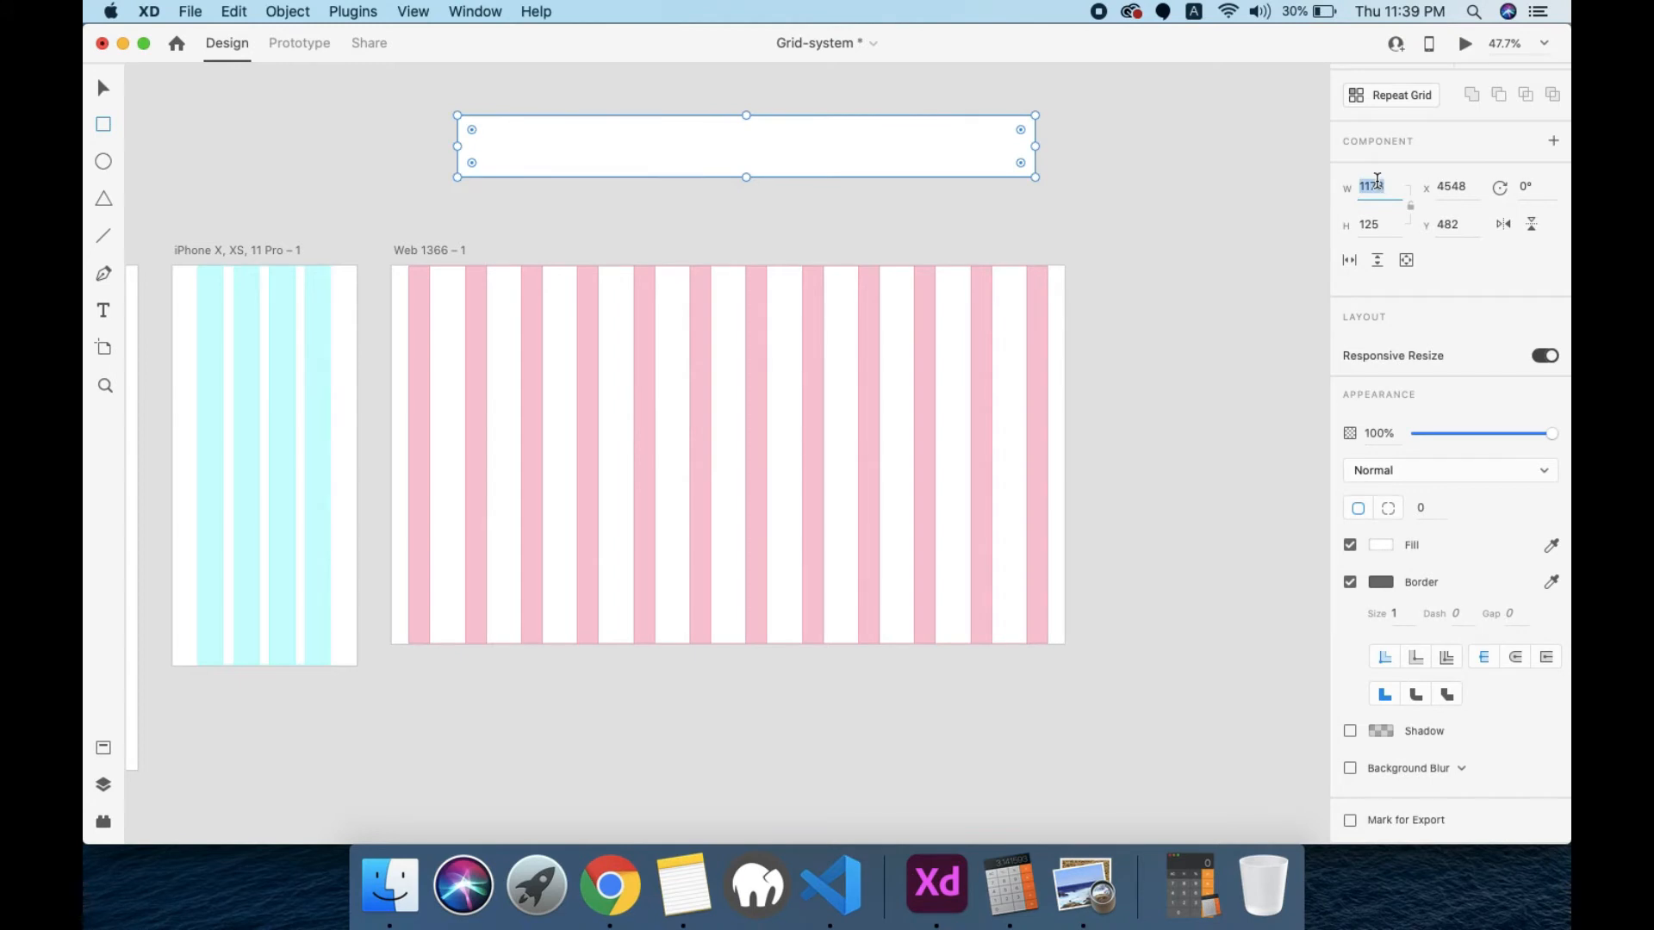
{"action": "type", "text": "1170"}
{"action": "key", "text": "Return"}
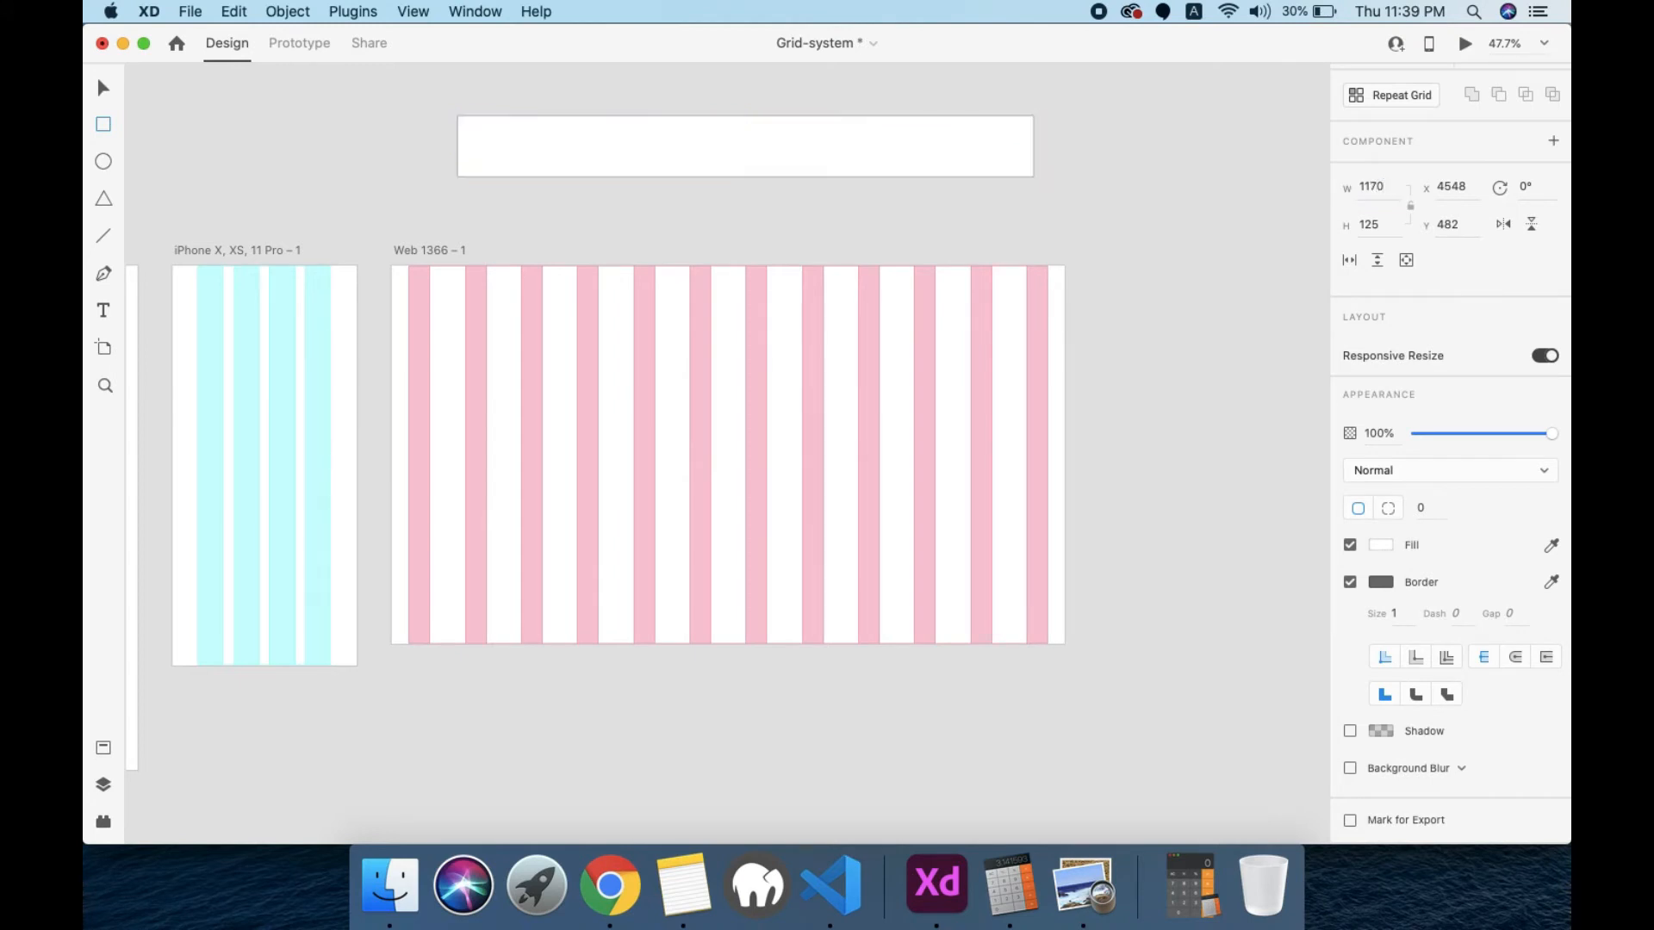
Step: Move the 1170-wide rectangle onto the upper half of the Web 1366 artboard
{"action": "key", "text": "v"}
{"action": "left_click_drag", "start_coordinate": [871, 155], "coordinate": [818, 163]}
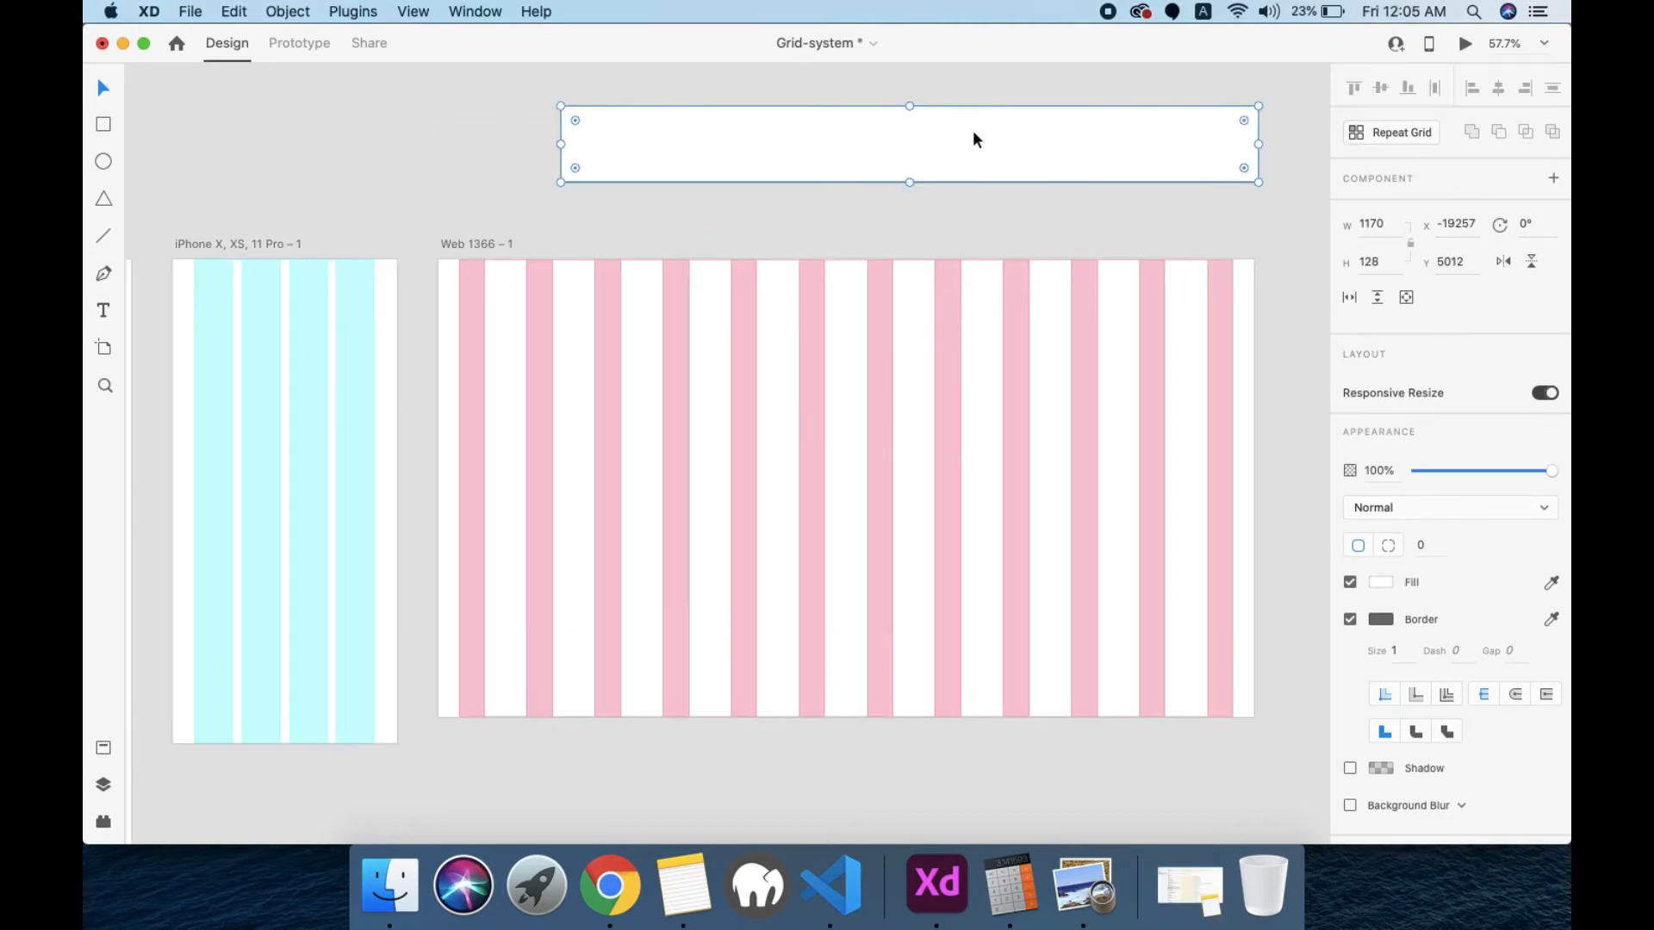
{"action": "left_click_drag", "start_coordinate": [975, 136], "coordinate": [900, 404]}
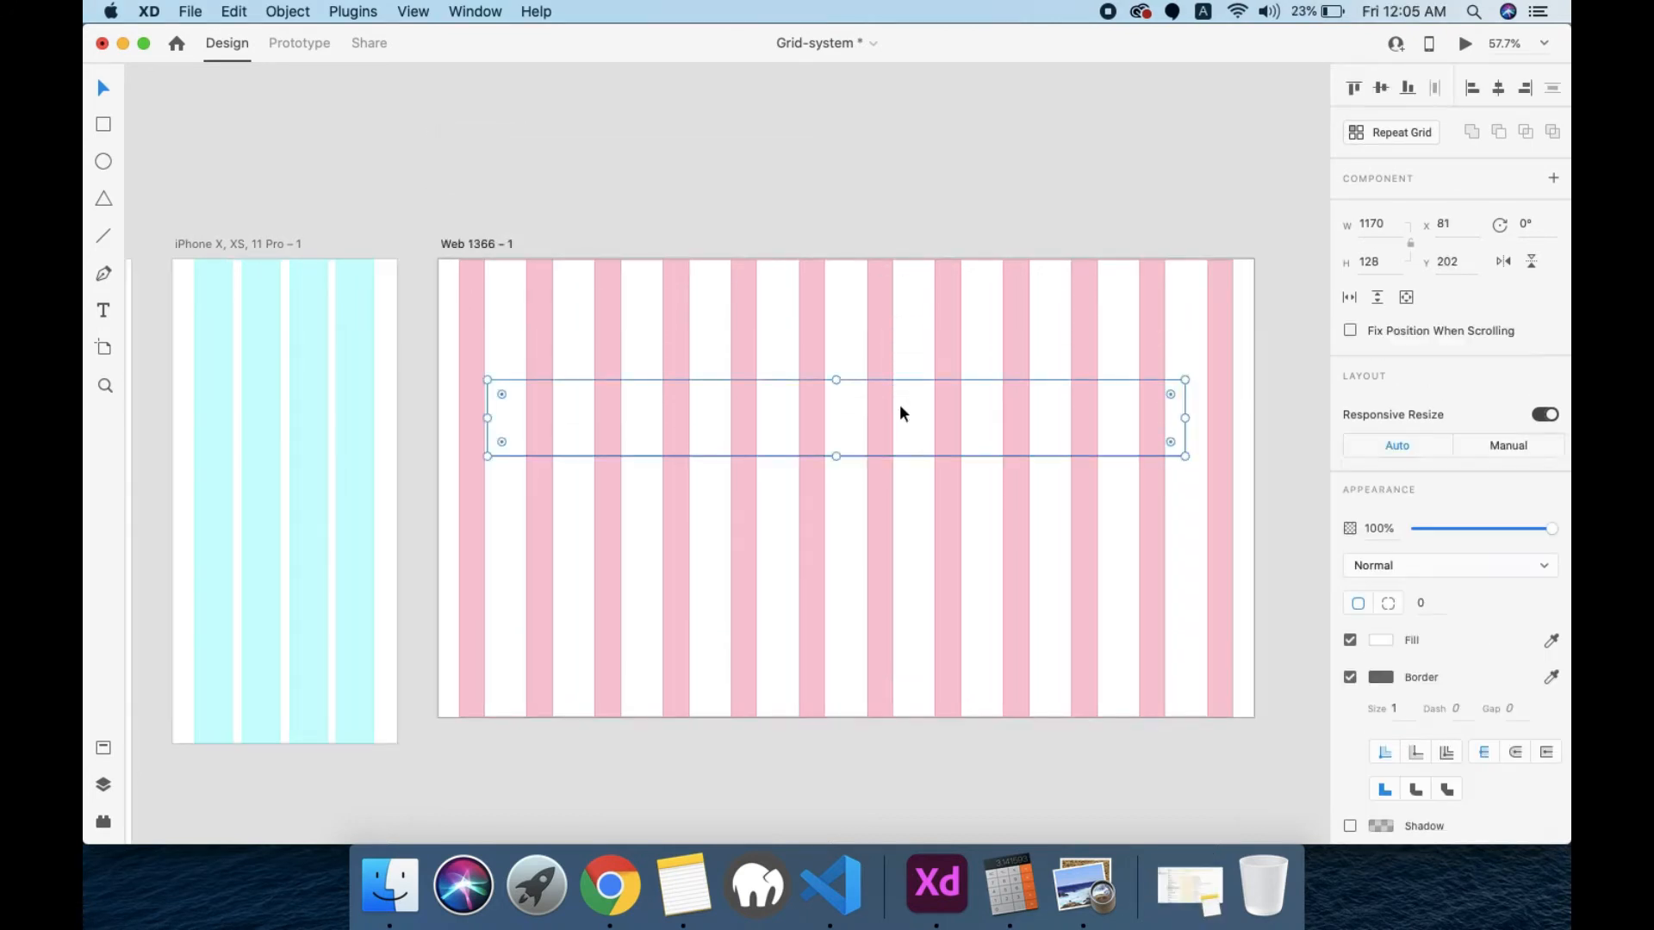
Step: Fill the rectangle with dark blue and centre it horizontally on the Web 1366 artboard
{"action": "left_click", "coordinate": [1384, 641]}
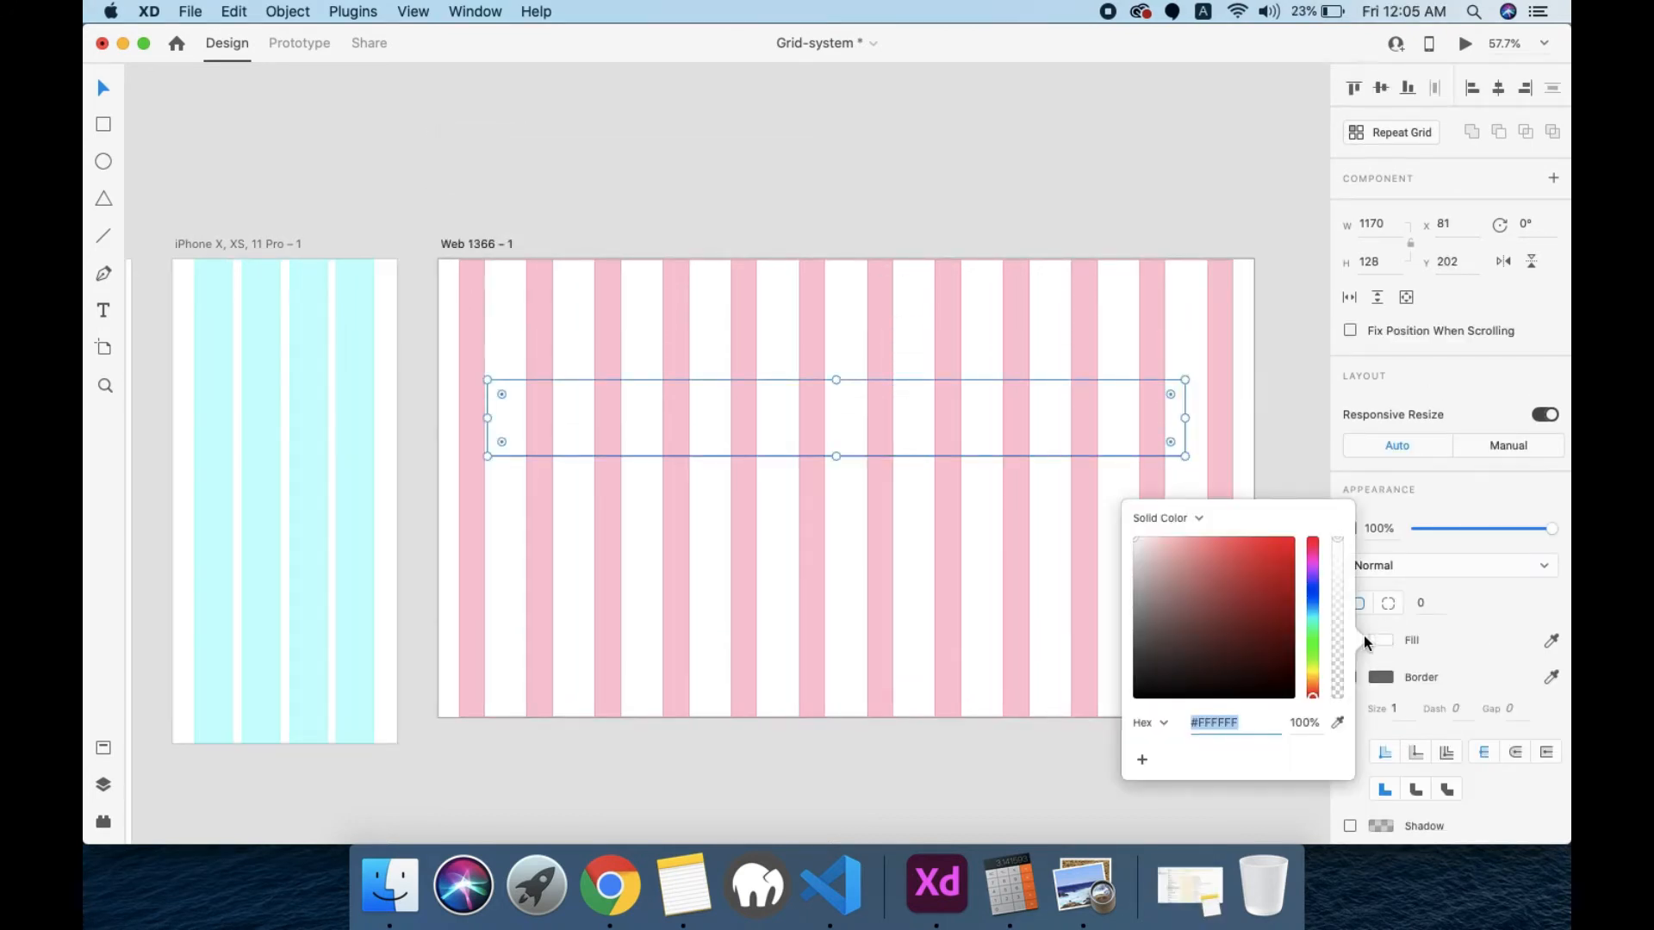
{"action": "left_click", "coordinate": [1311, 585]}
{"action": "left_click_drag", "start_coordinate": [1311, 585], "coordinate": [1313, 602]}
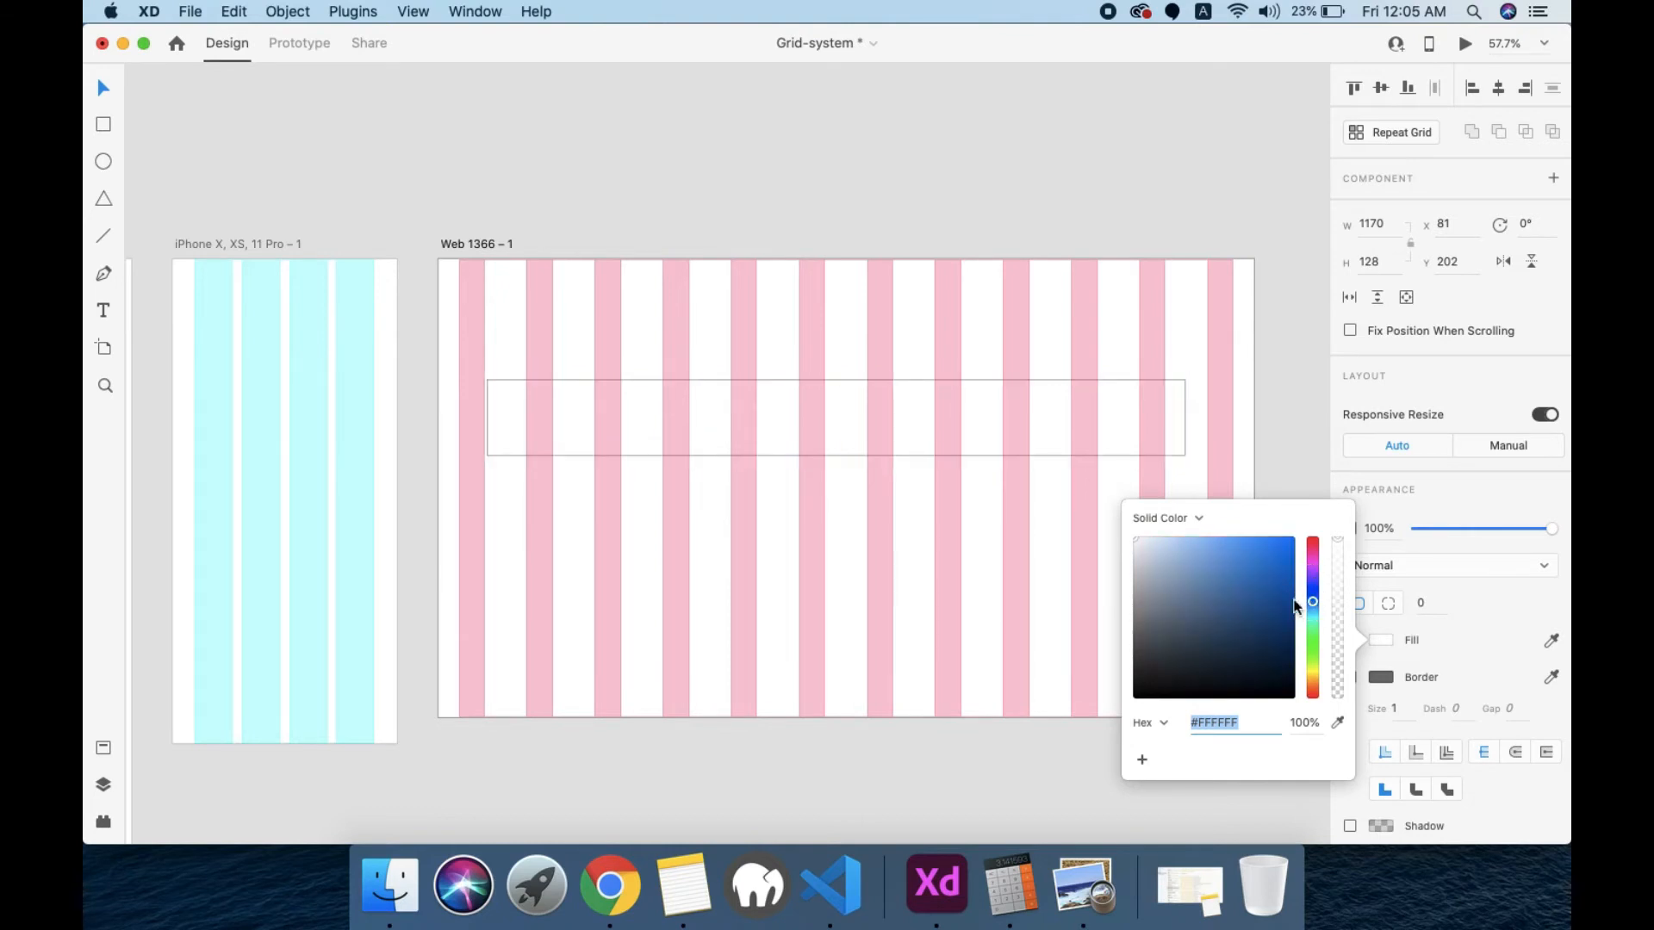
{"action": "left_click", "coordinate": [1280, 594]}
{"action": "left_click", "coordinate": [1028, 413]}
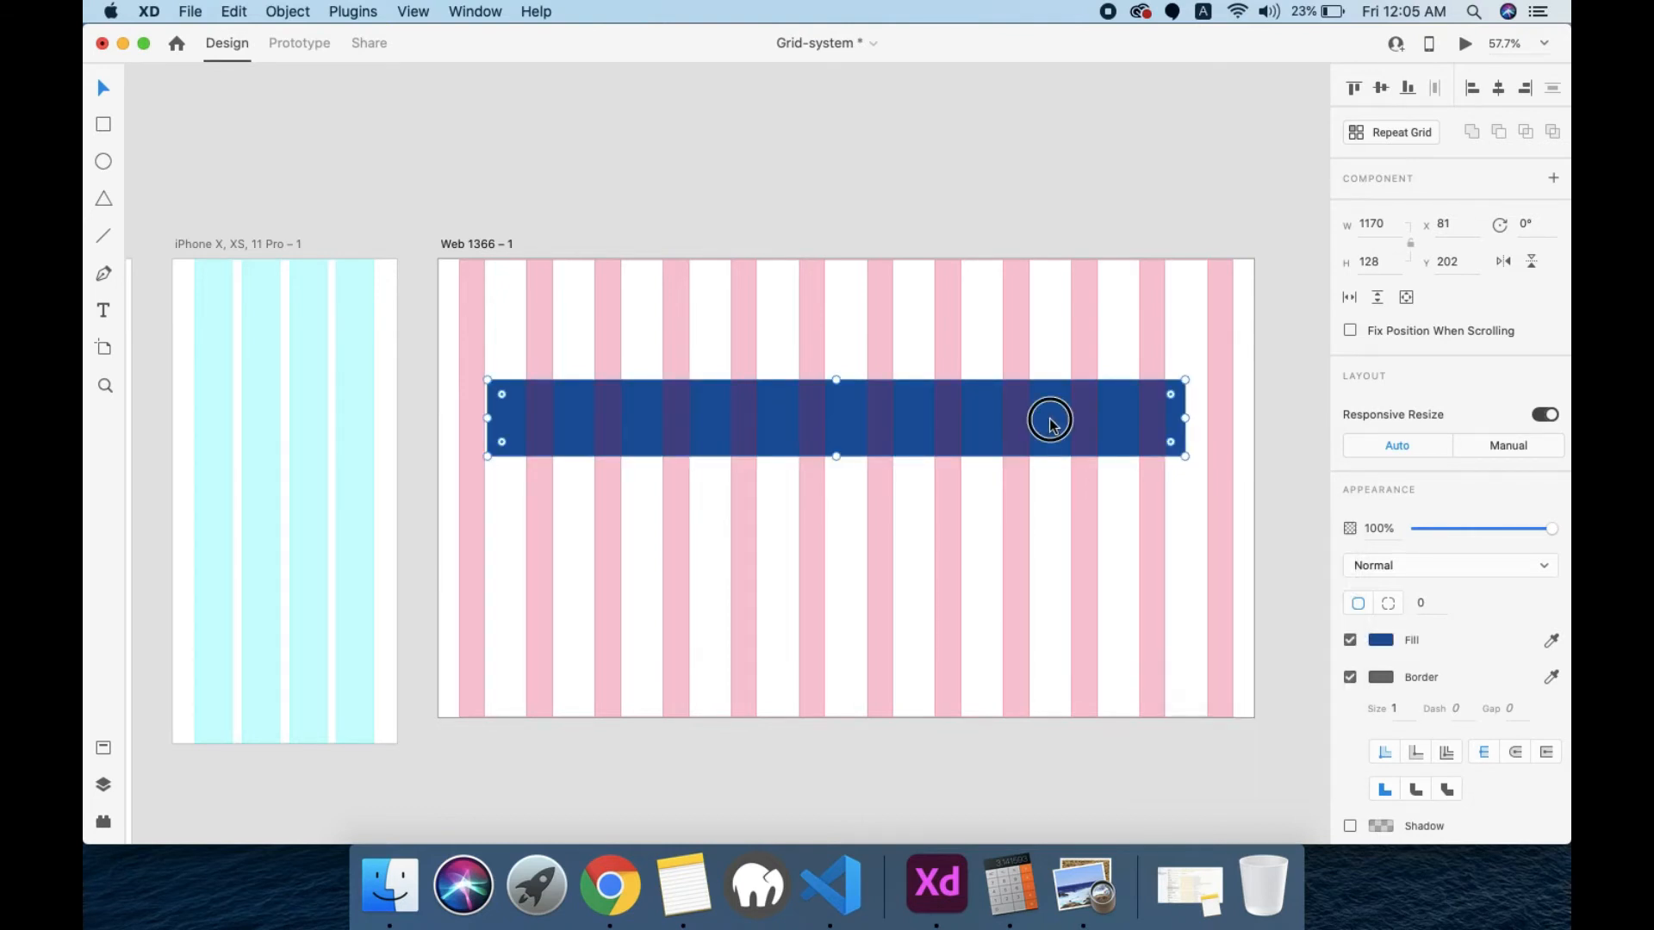
{"action": "left_click", "coordinate": [1497, 88]}
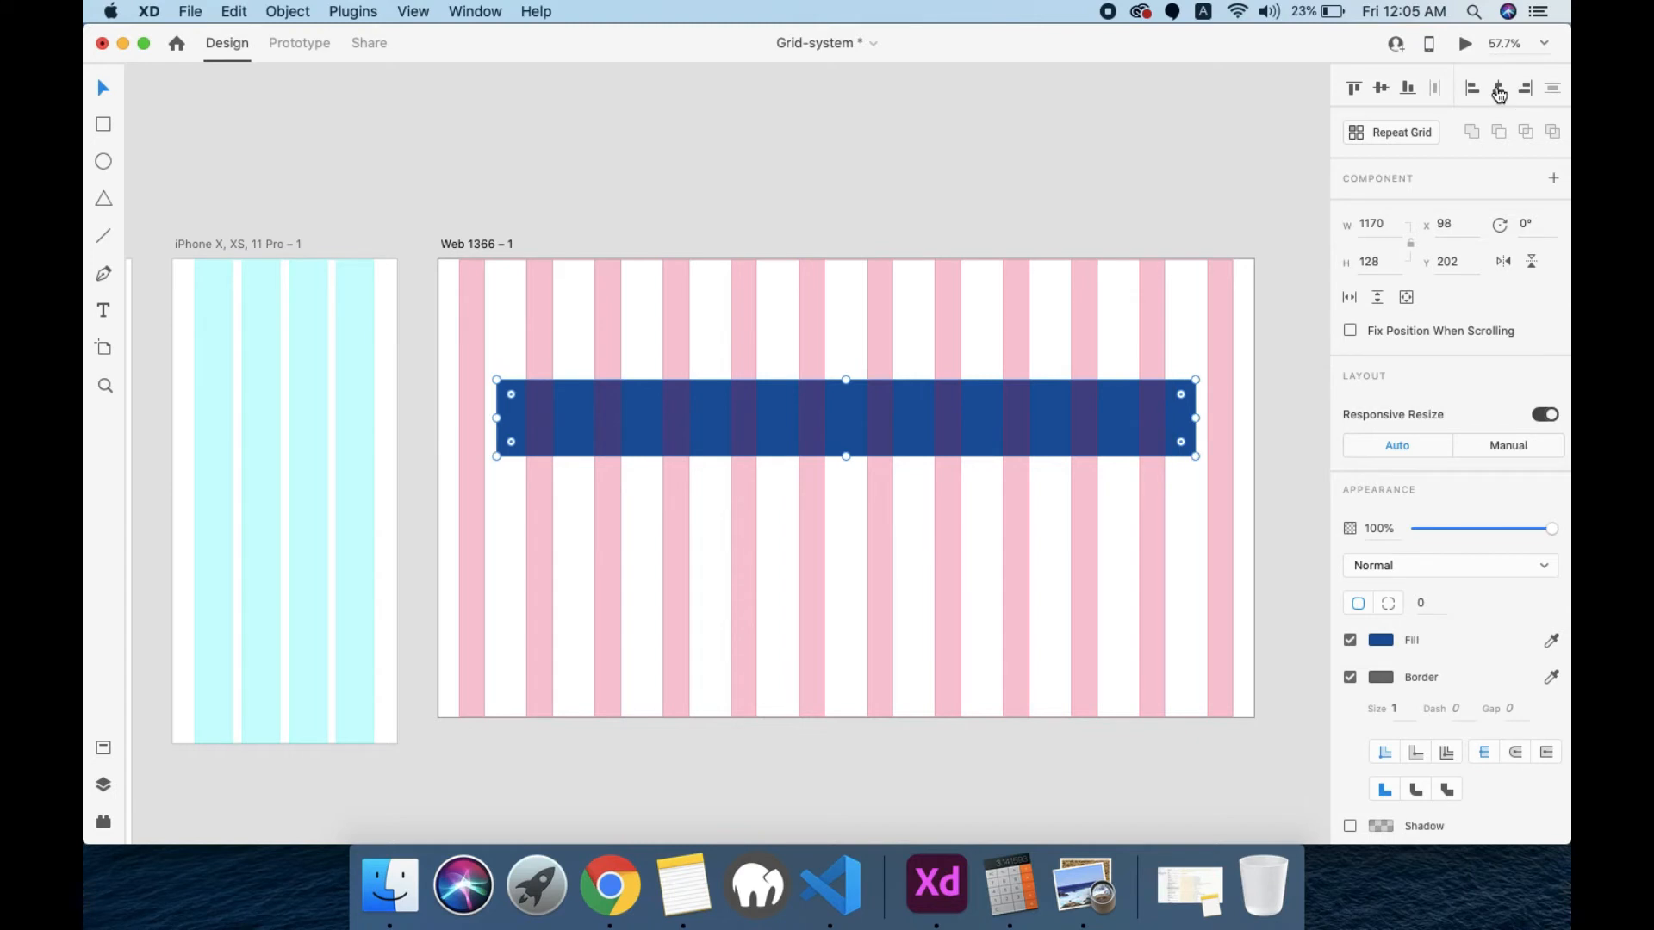
Step: Set the gutter width of the Web 1366 artboard's layout grid to 15
{"action": "left_click", "coordinate": [1014, 667]}
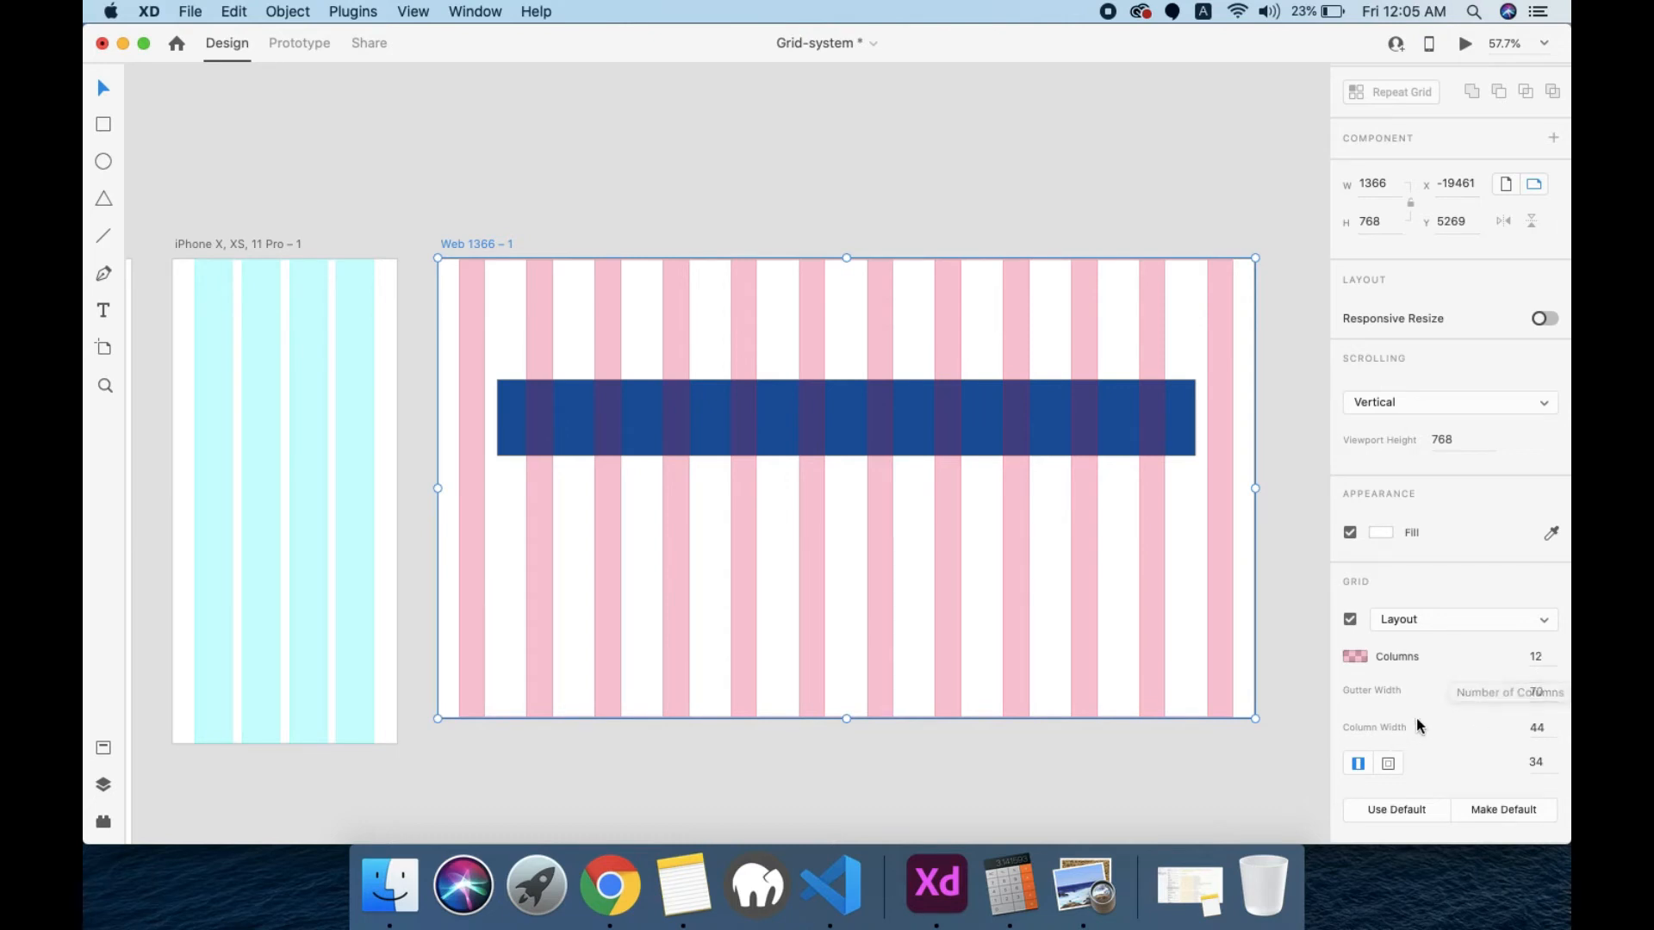
{"action": "left_click", "coordinate": [1542, 691]}
{"action": "type", "text": "15"}
{"action": "key", "text": "Return"}
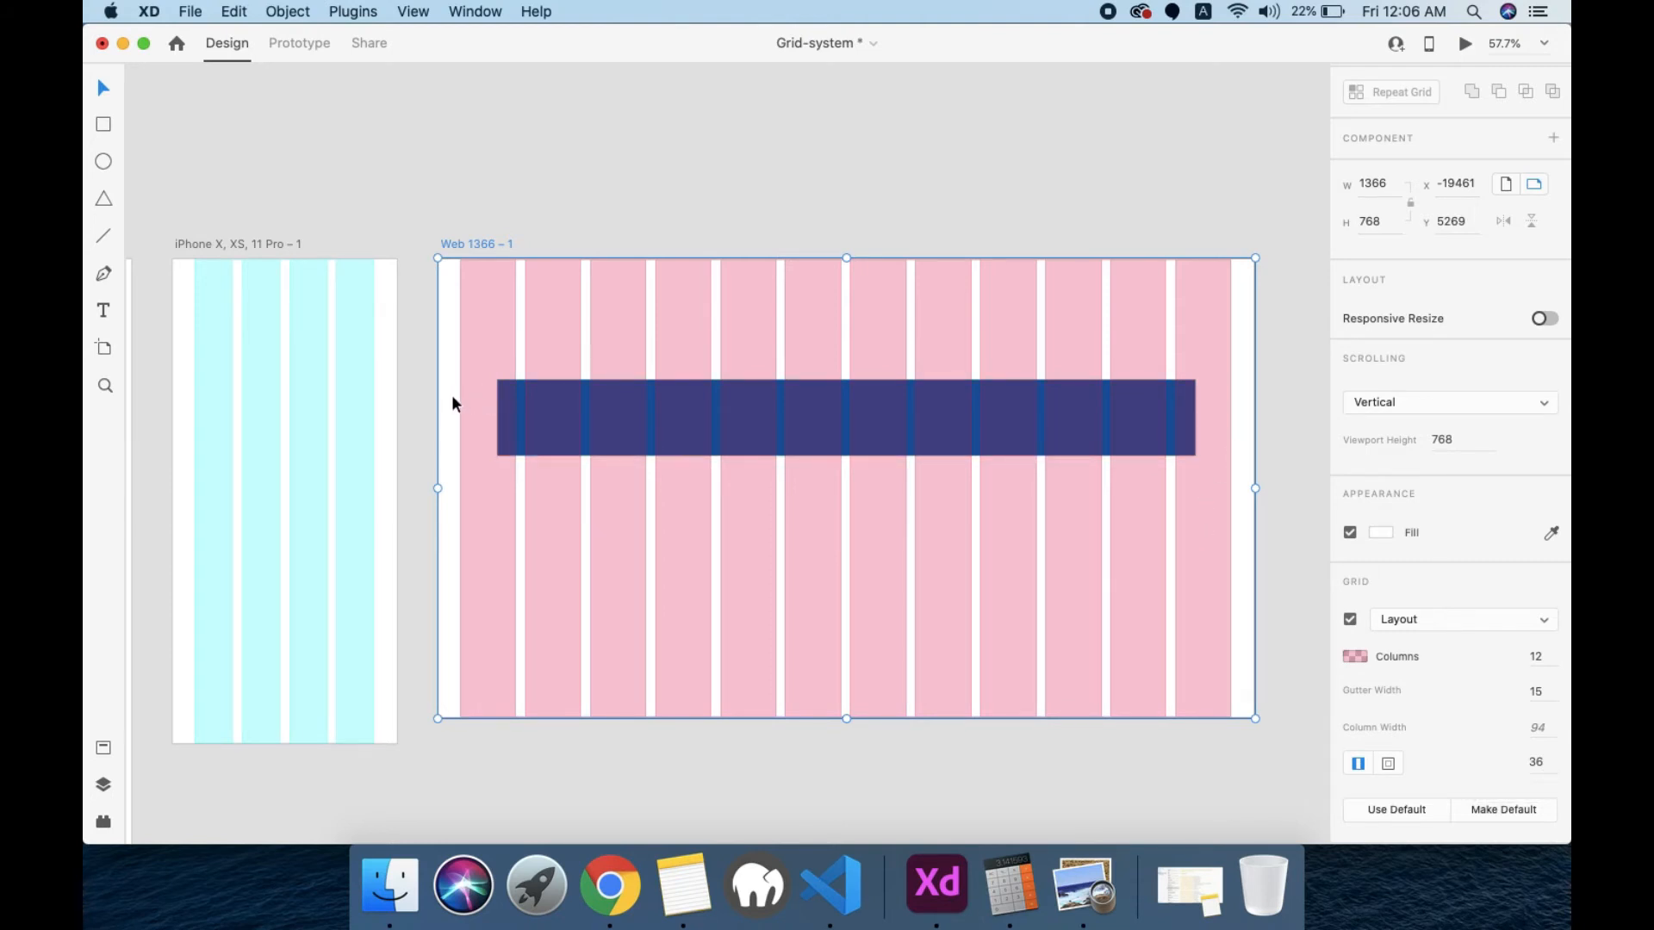
Step: Switch to Calculator and subtract the 1170 content width from the 1366 artboard width
{"action": "left_click", "coordinate": [1021, 903]}
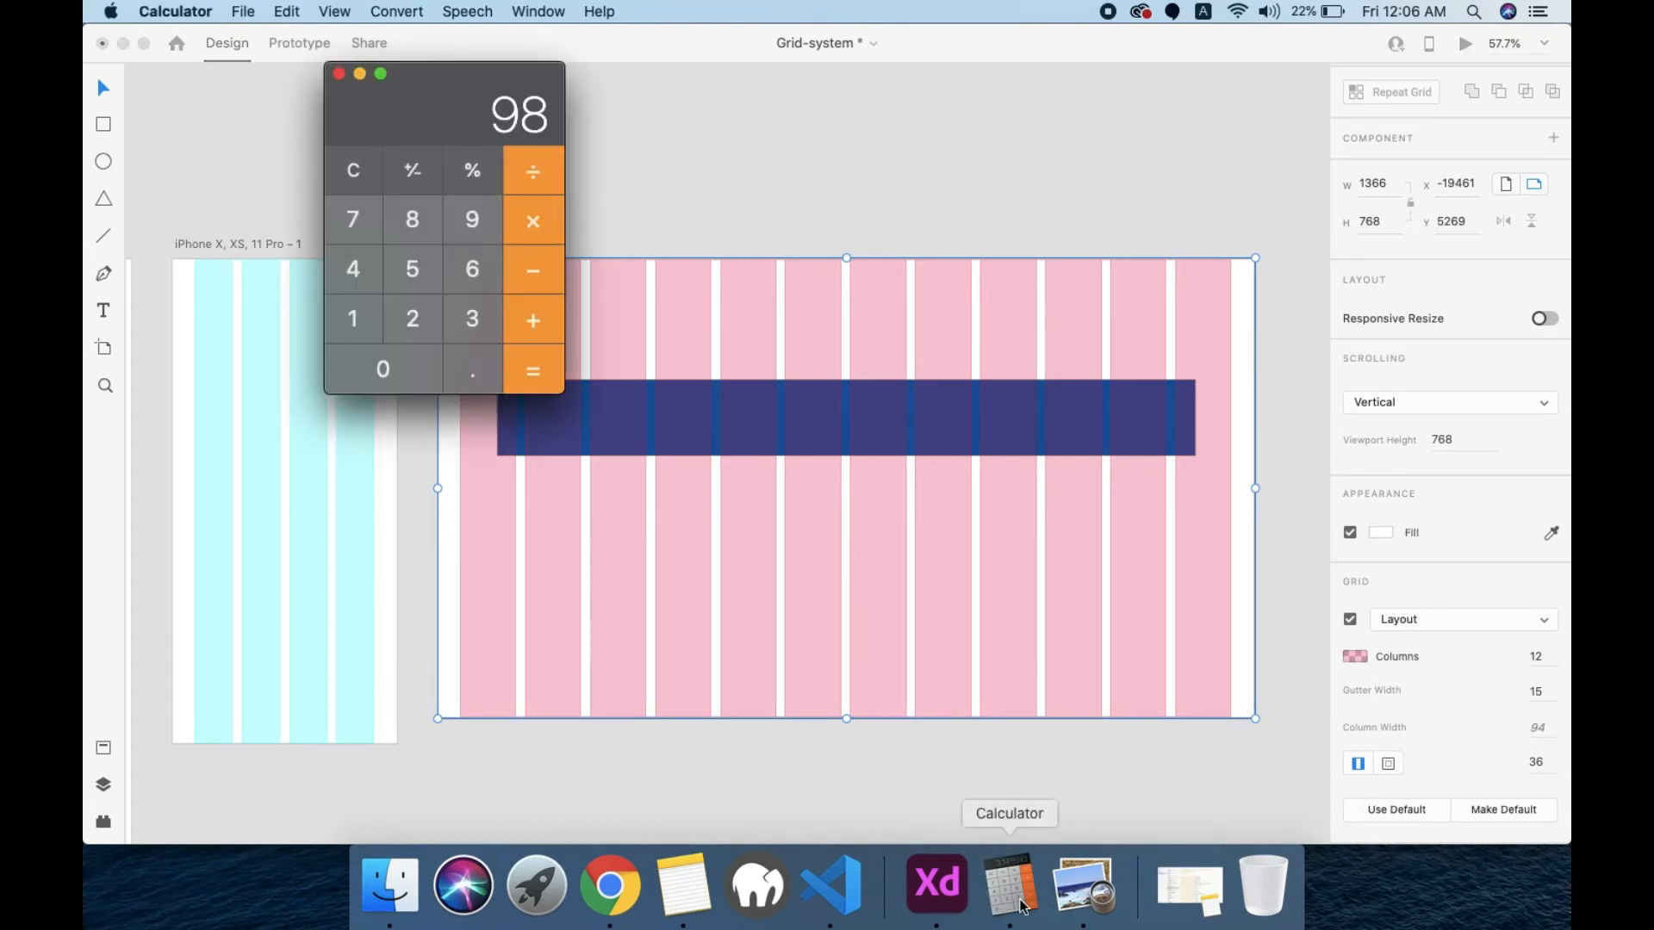
{"action": "left_click", "coordinate": [349, 170]}
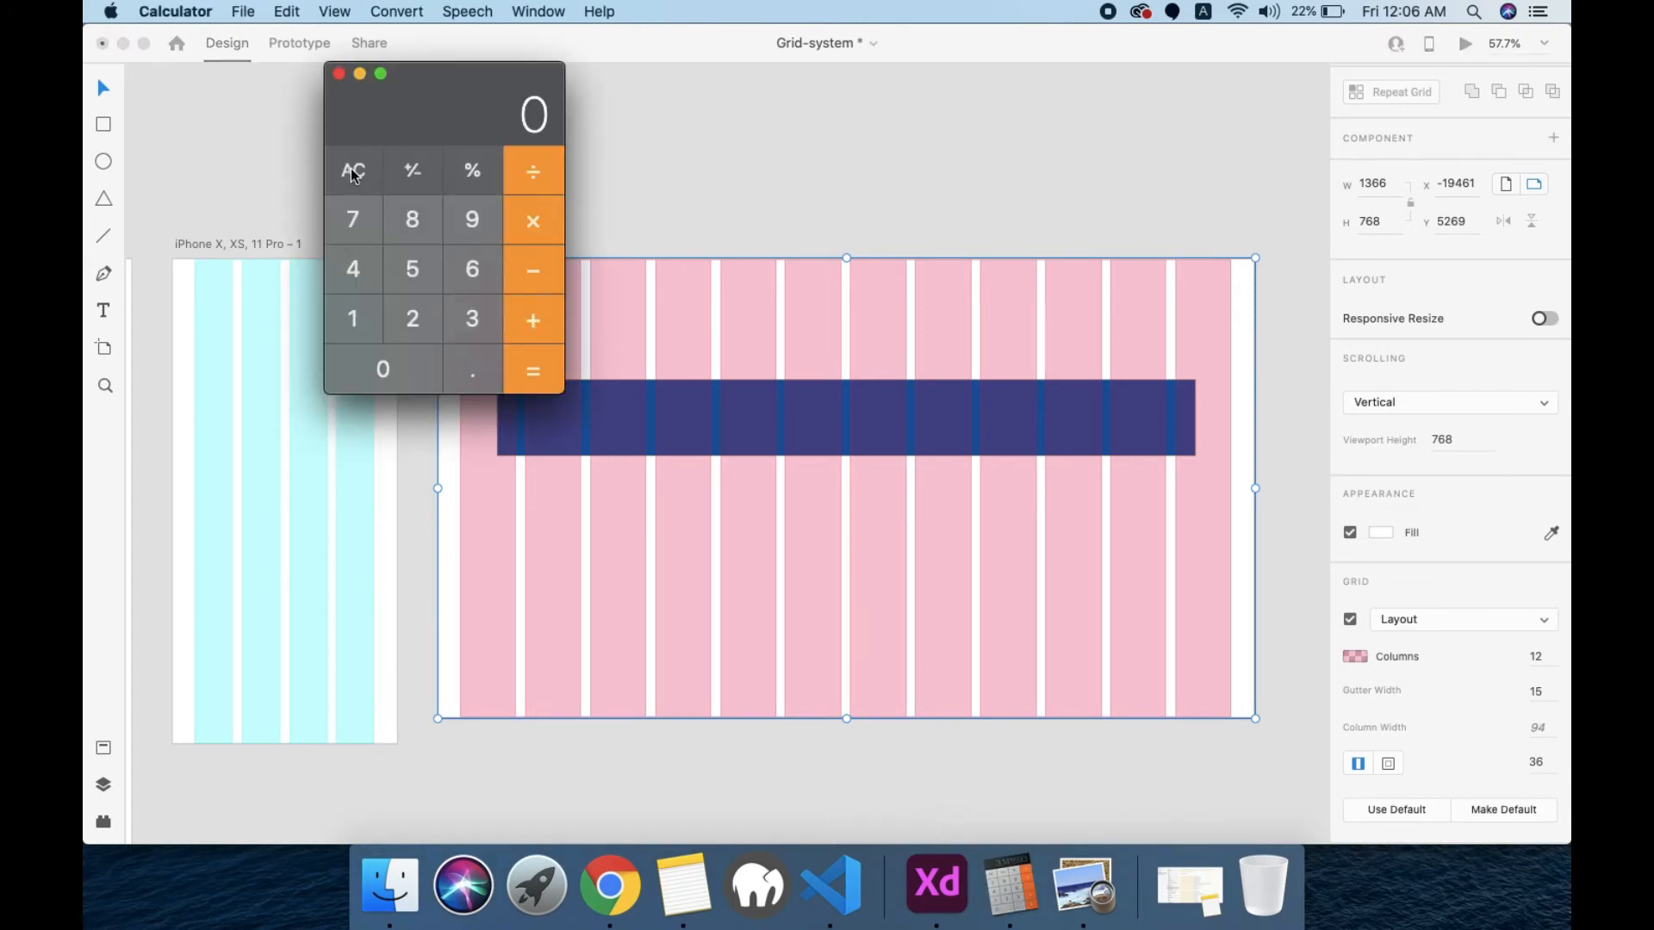
{"action": "left_click", "coordinate": [349, 321]}
{"action": "left_click", "coordinate": [470, 323]}
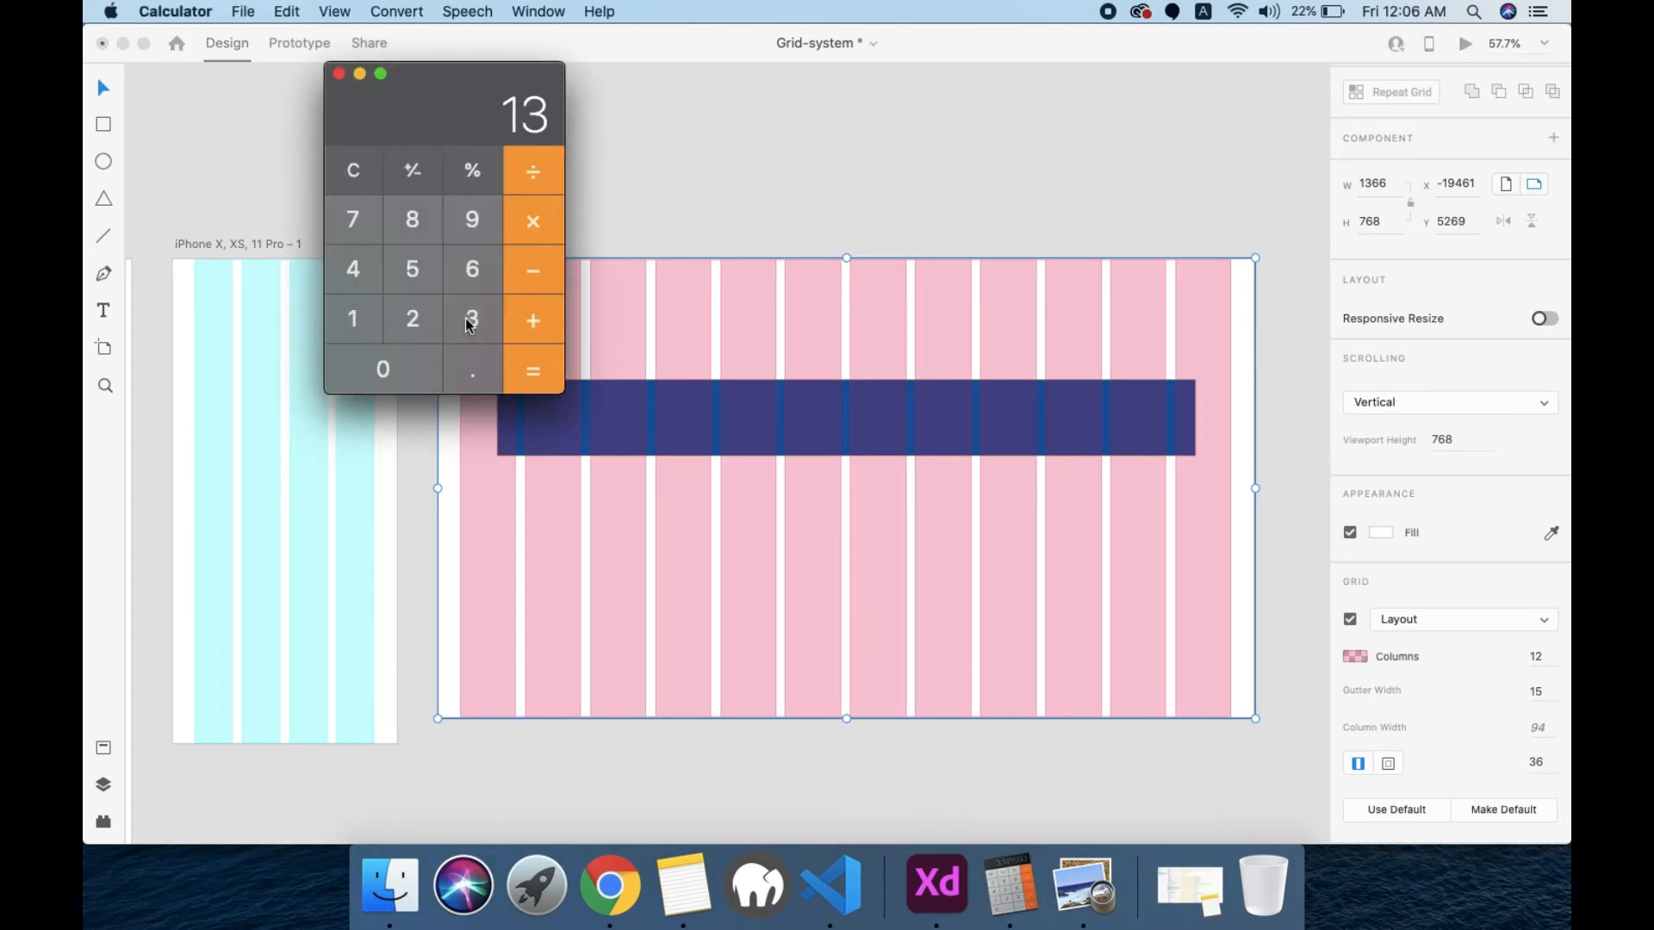
{"action": "left_click", "coordinate": [475, 271]}
{"action": "left_click", "coordinate": [476, 270]}
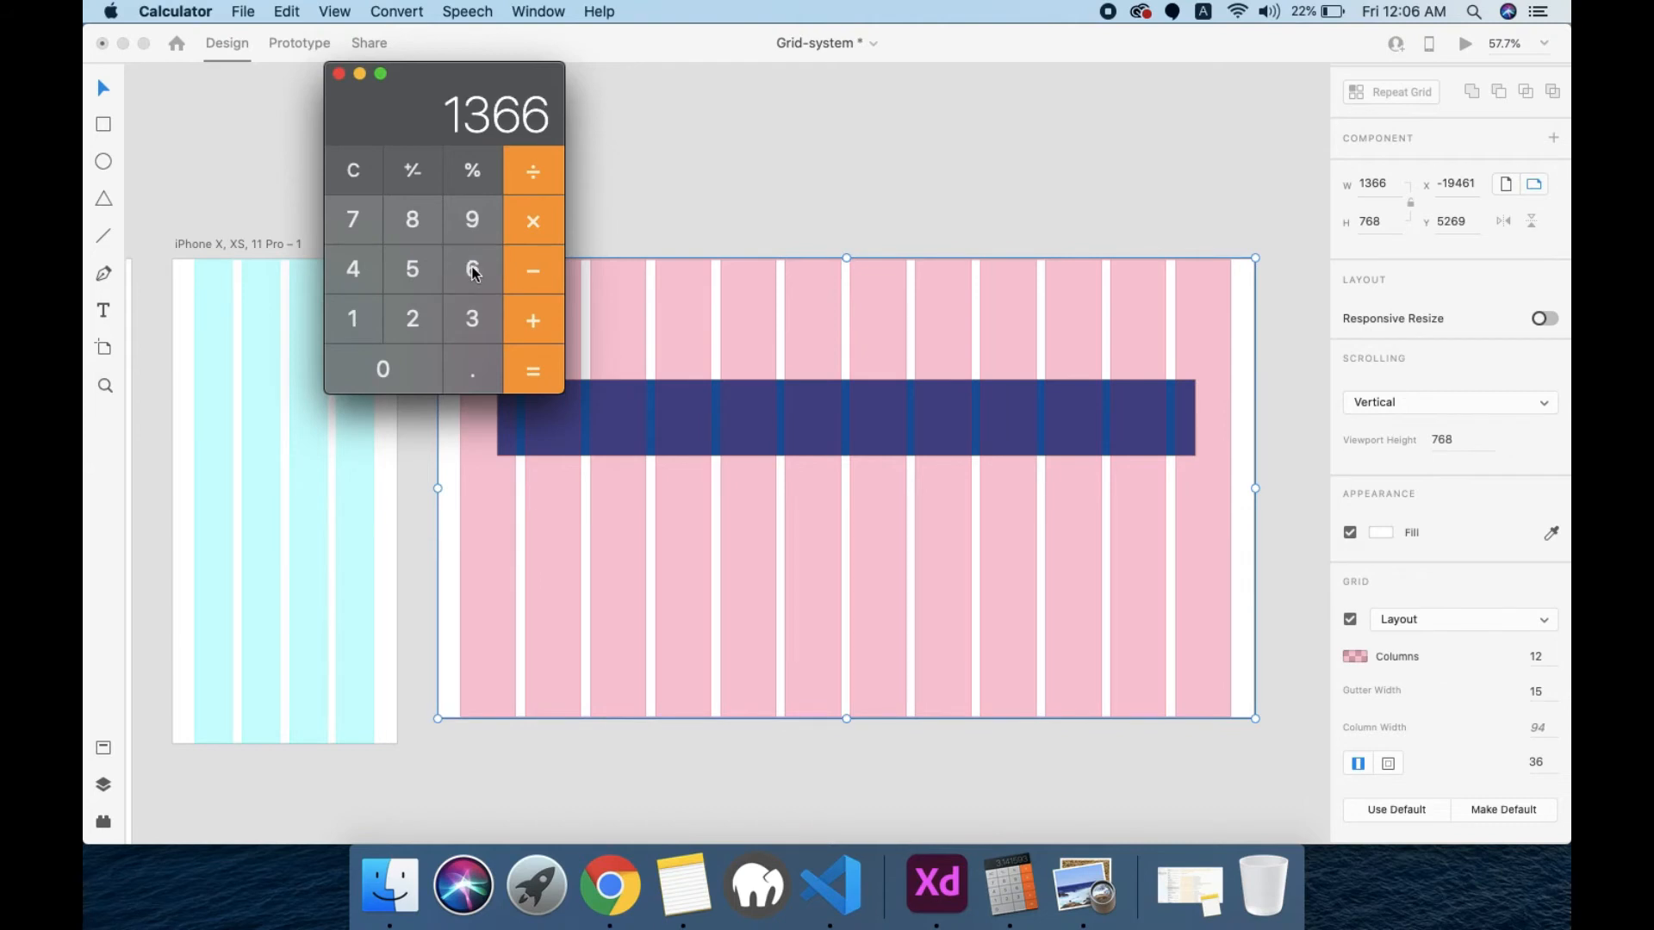
{"action": "left_click", "coordinate": [551, 281]}
{"action": "left_click", "coordinate": [360, 312]}
{"action": "left_click", "coordinate": [360, 312]}
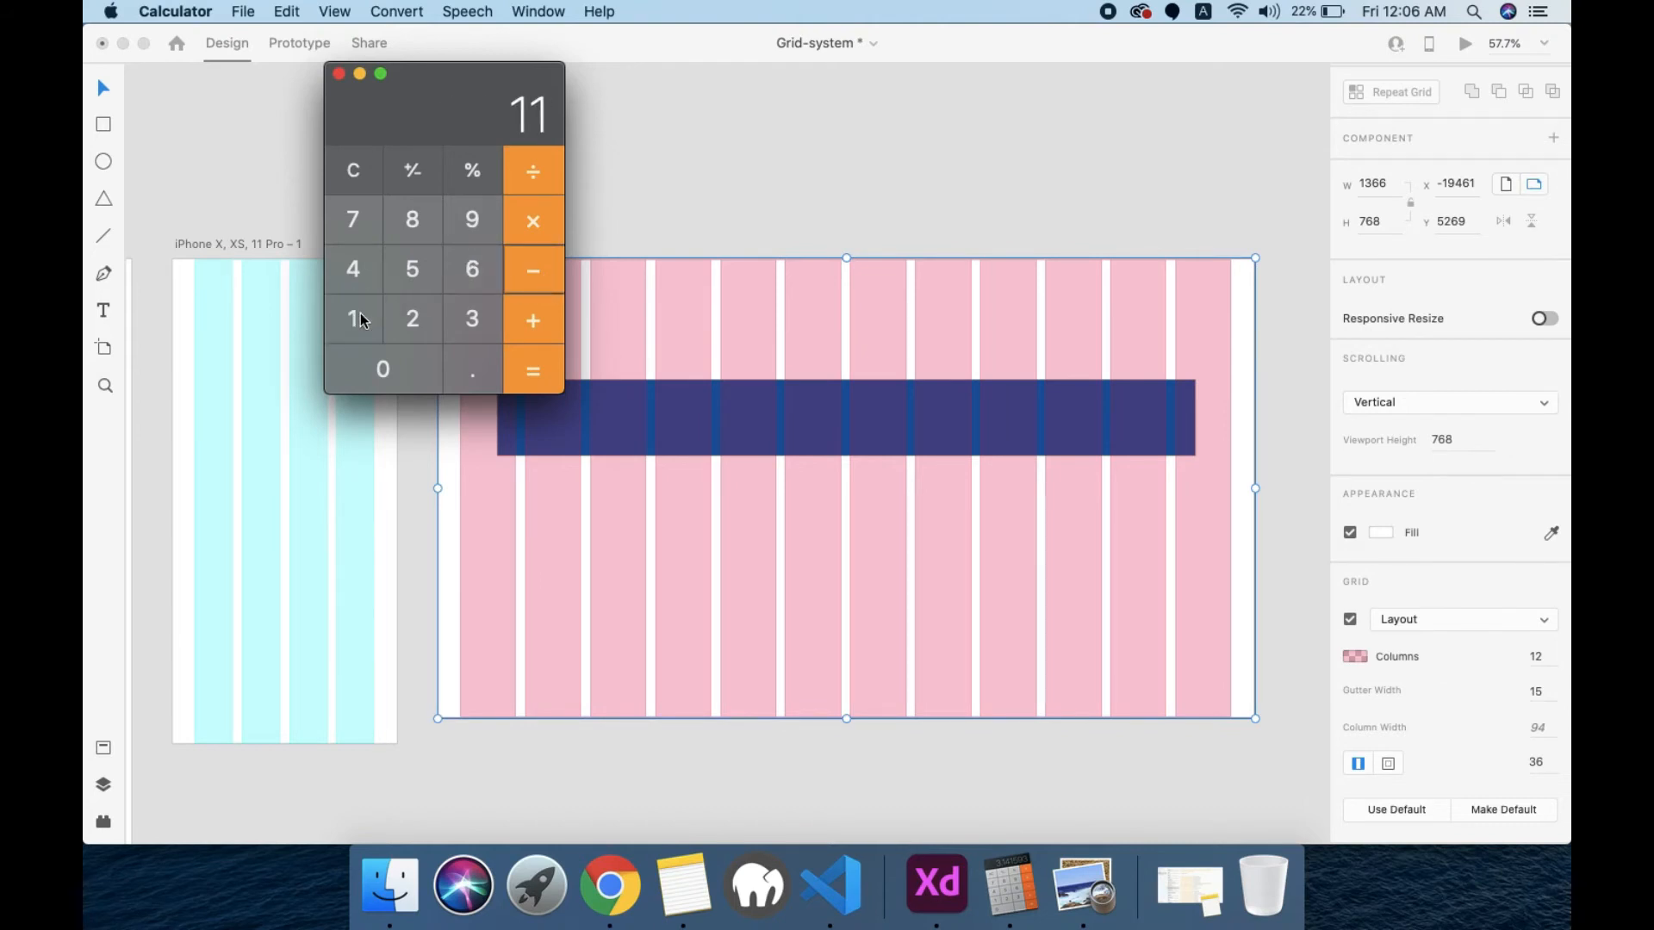
{"action": "left_click", "coordinate": [354, 206]}
{"action": "left_click", "coordinate": [380, 379]}
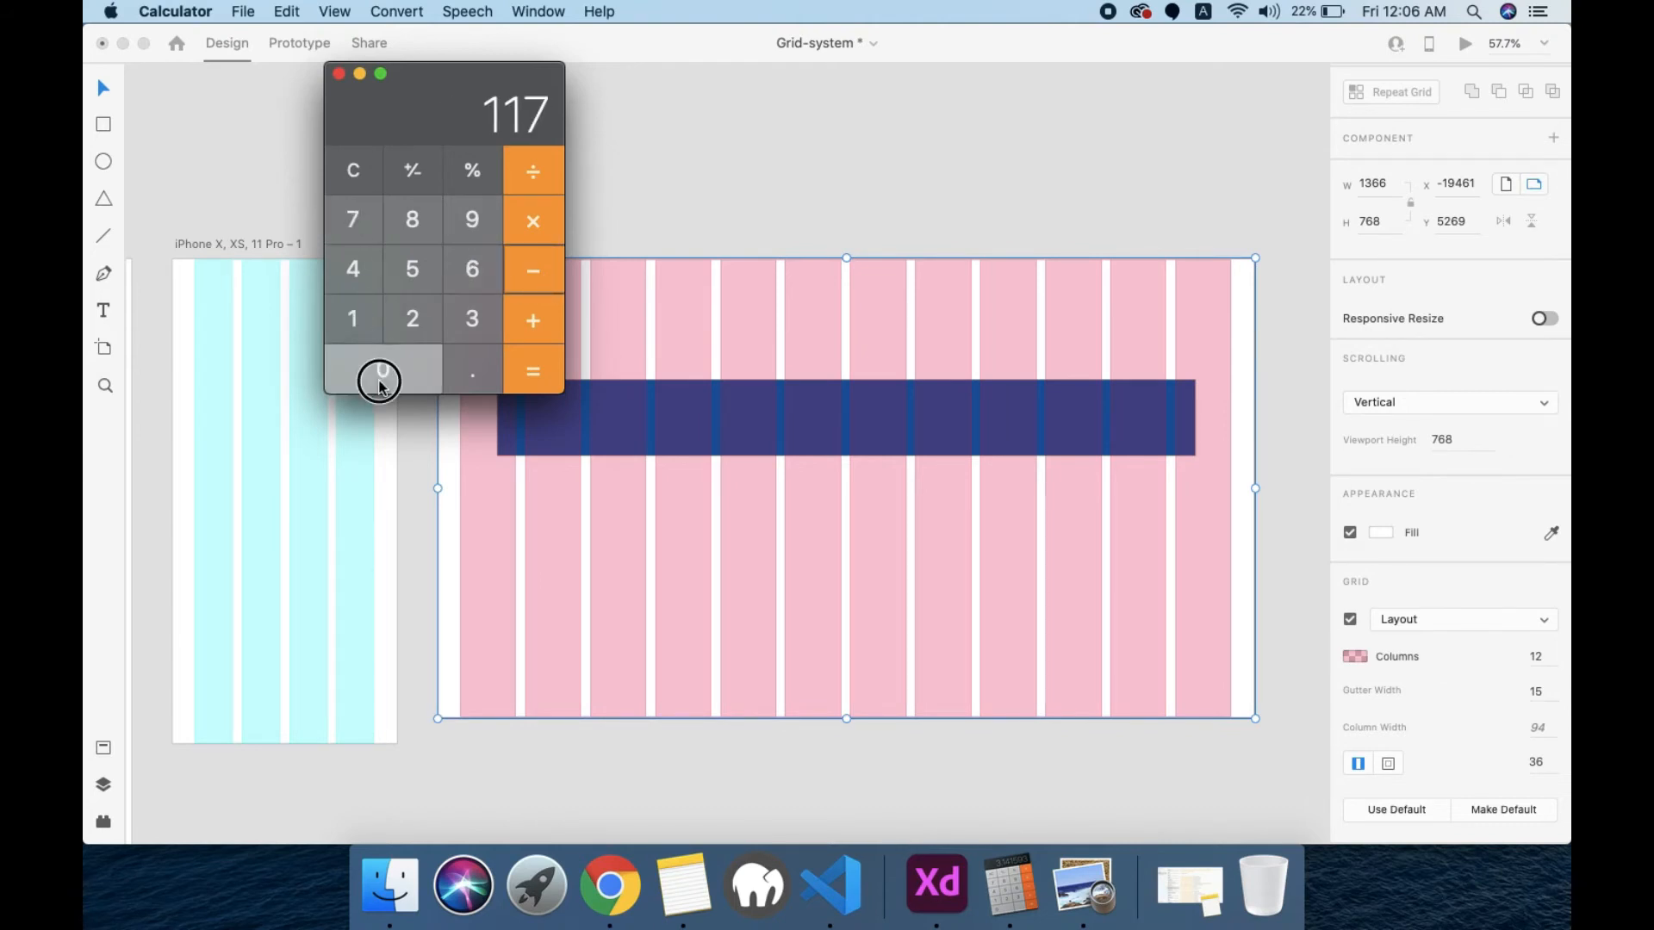
{"action": "left_click", "coordinate": [534, 379]}
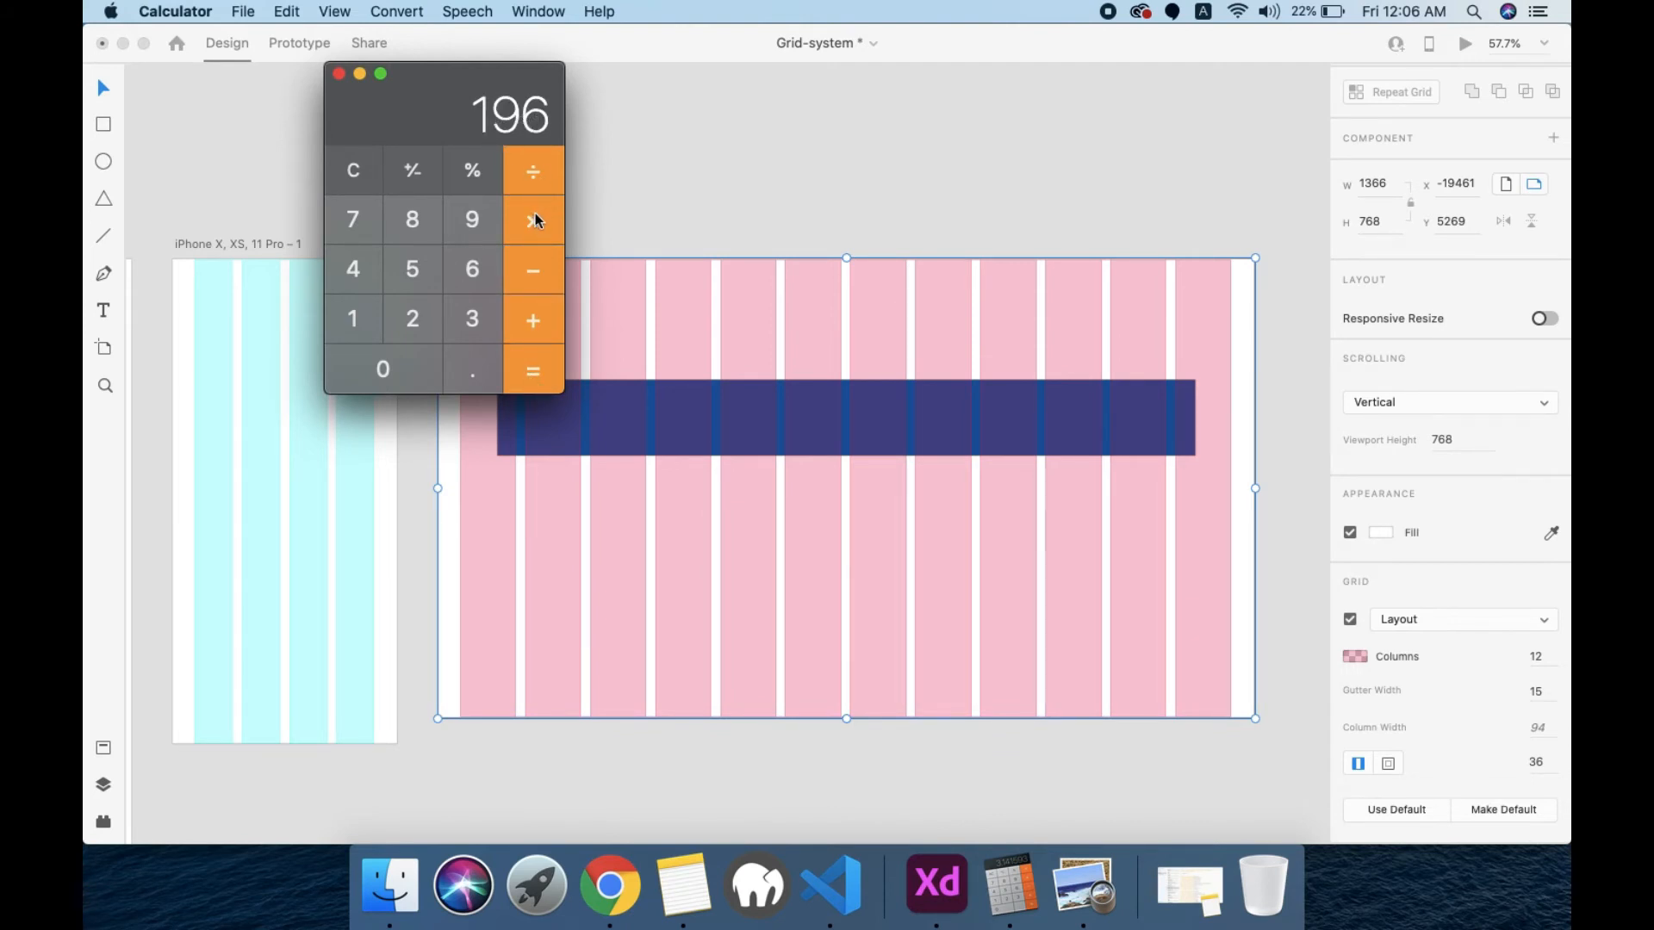
Step: Divide the remaining width by 2 in Calculator to work out the margin for each side
{"action": "left_click", "coordinate": [534, 174]}
{"action": "left_click", "coordinate": [414, 321]}
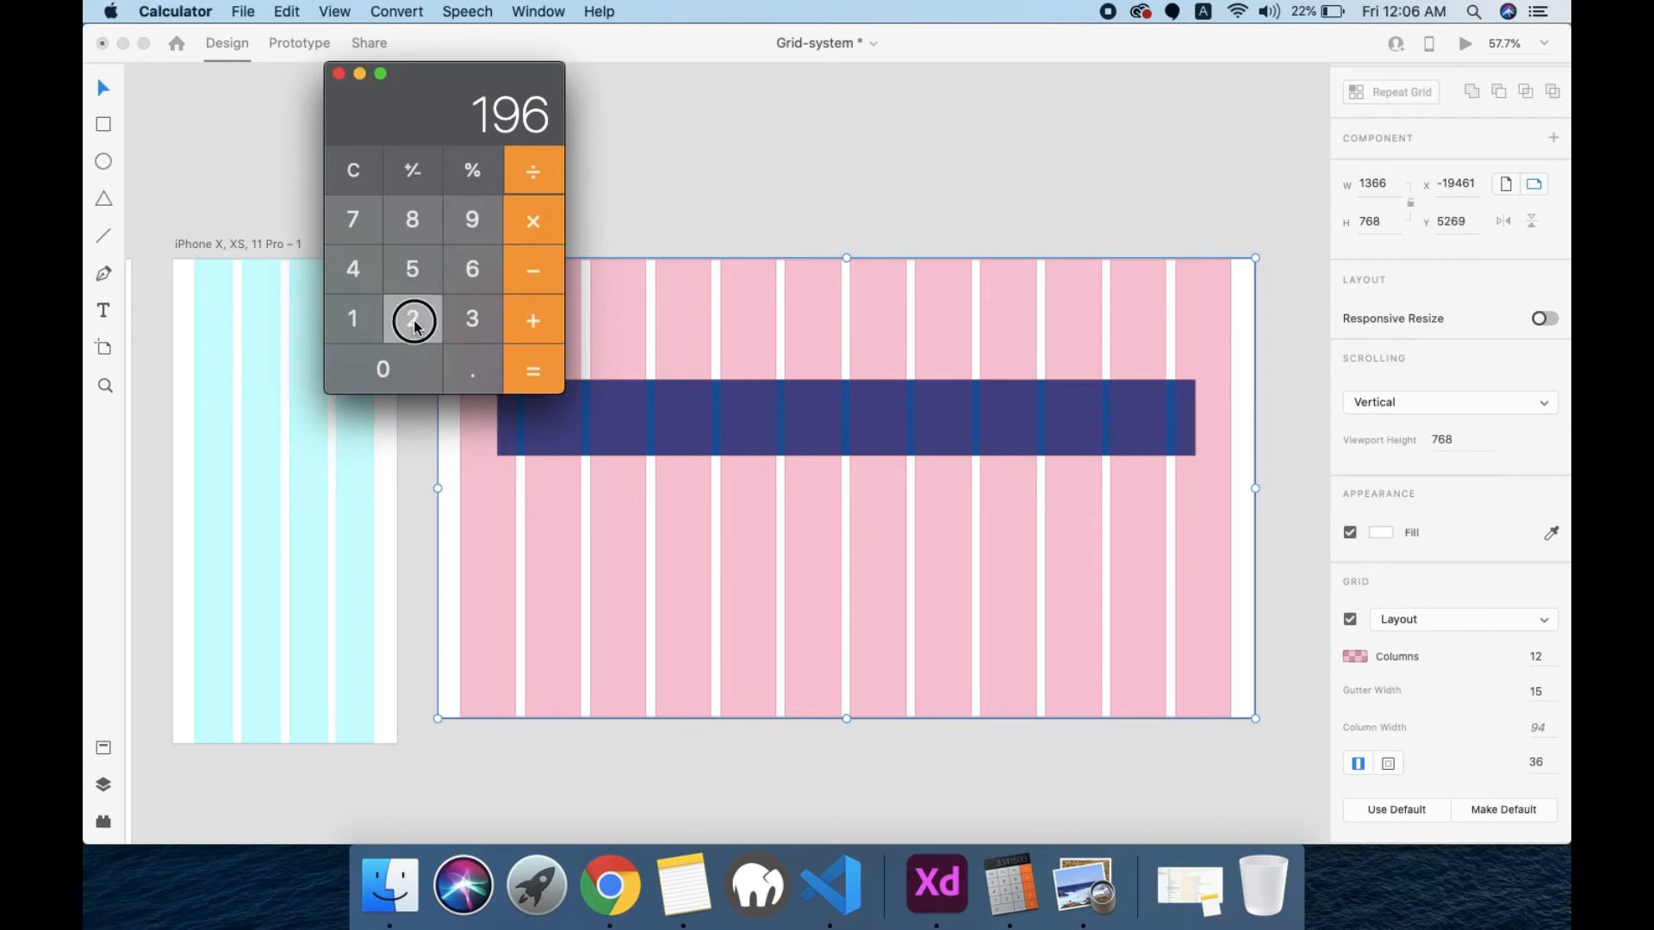
{"action": "left_click", "coordinate": [529, 372]}
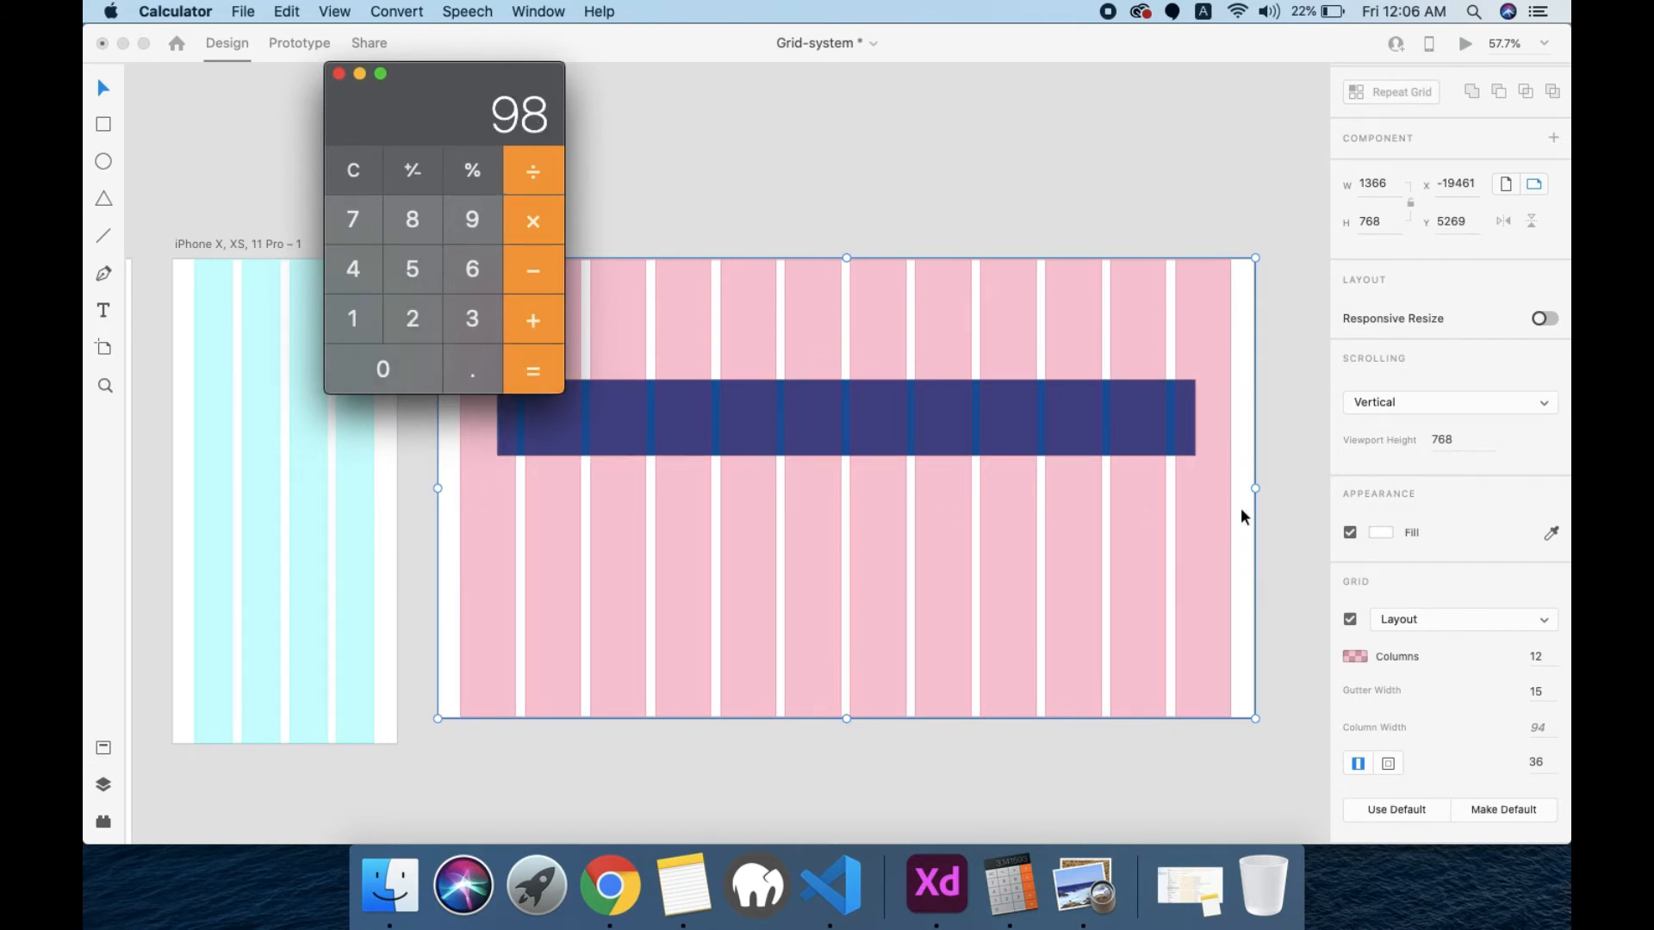
Step: Switch back to Adobe XD and set the Web 1366 layout grid's margin to 98
{"action": "left_click", "coordinate": [1537, 765]}
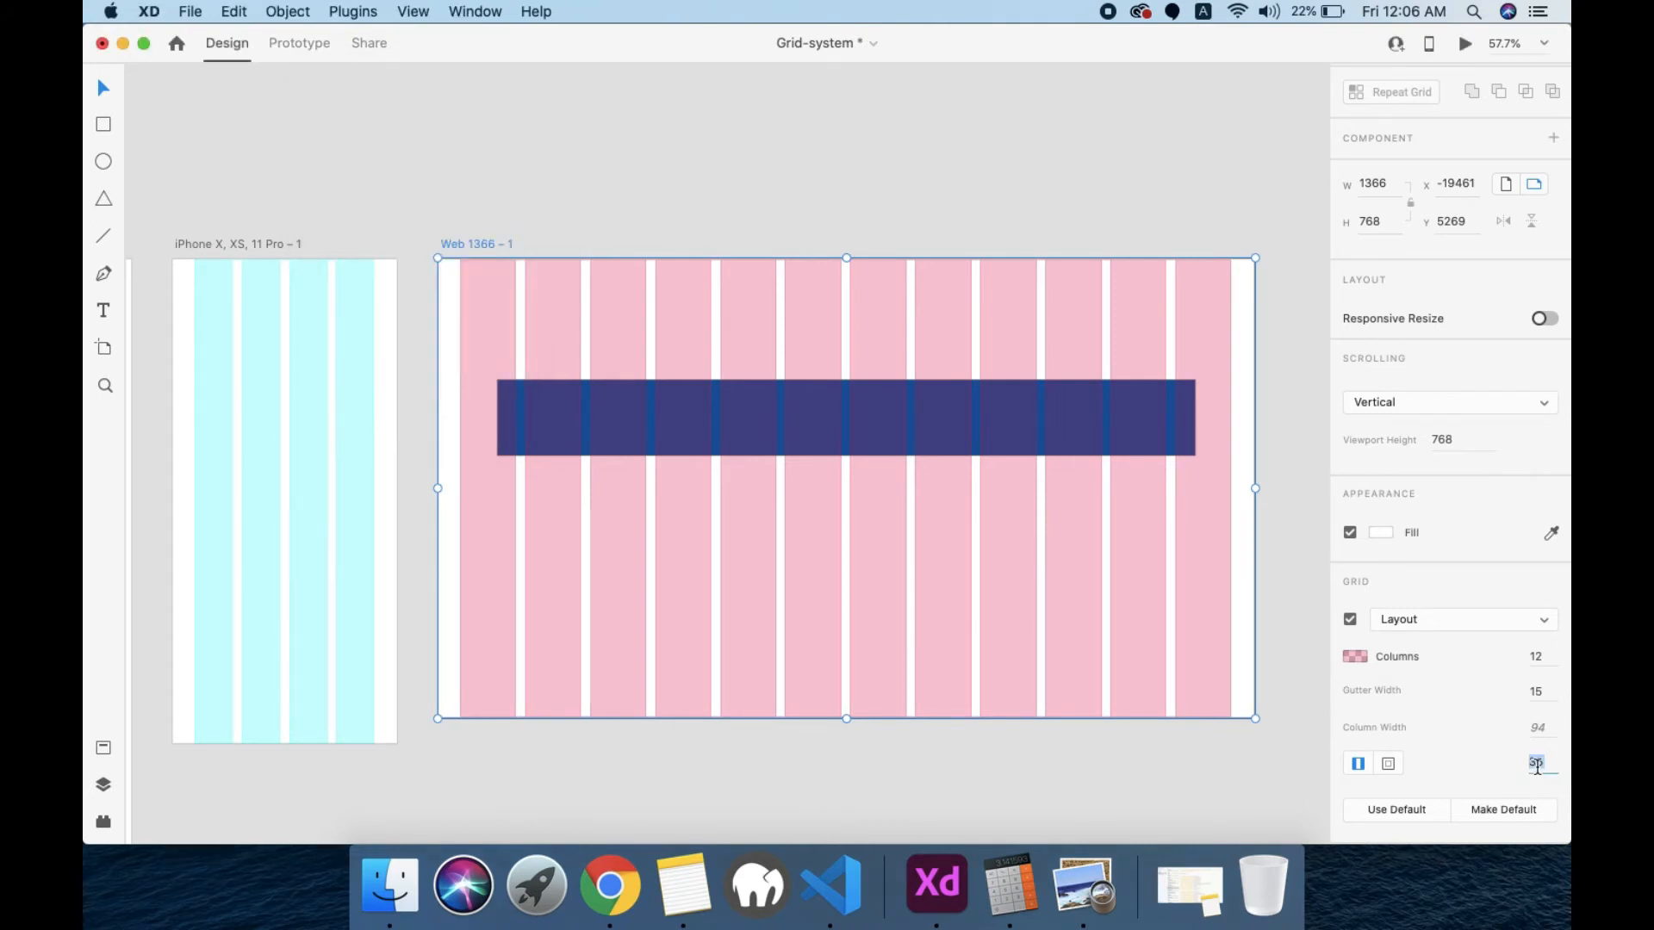
{"action": "type", "text": "98"}
{"action": "key", "text": "Return"}
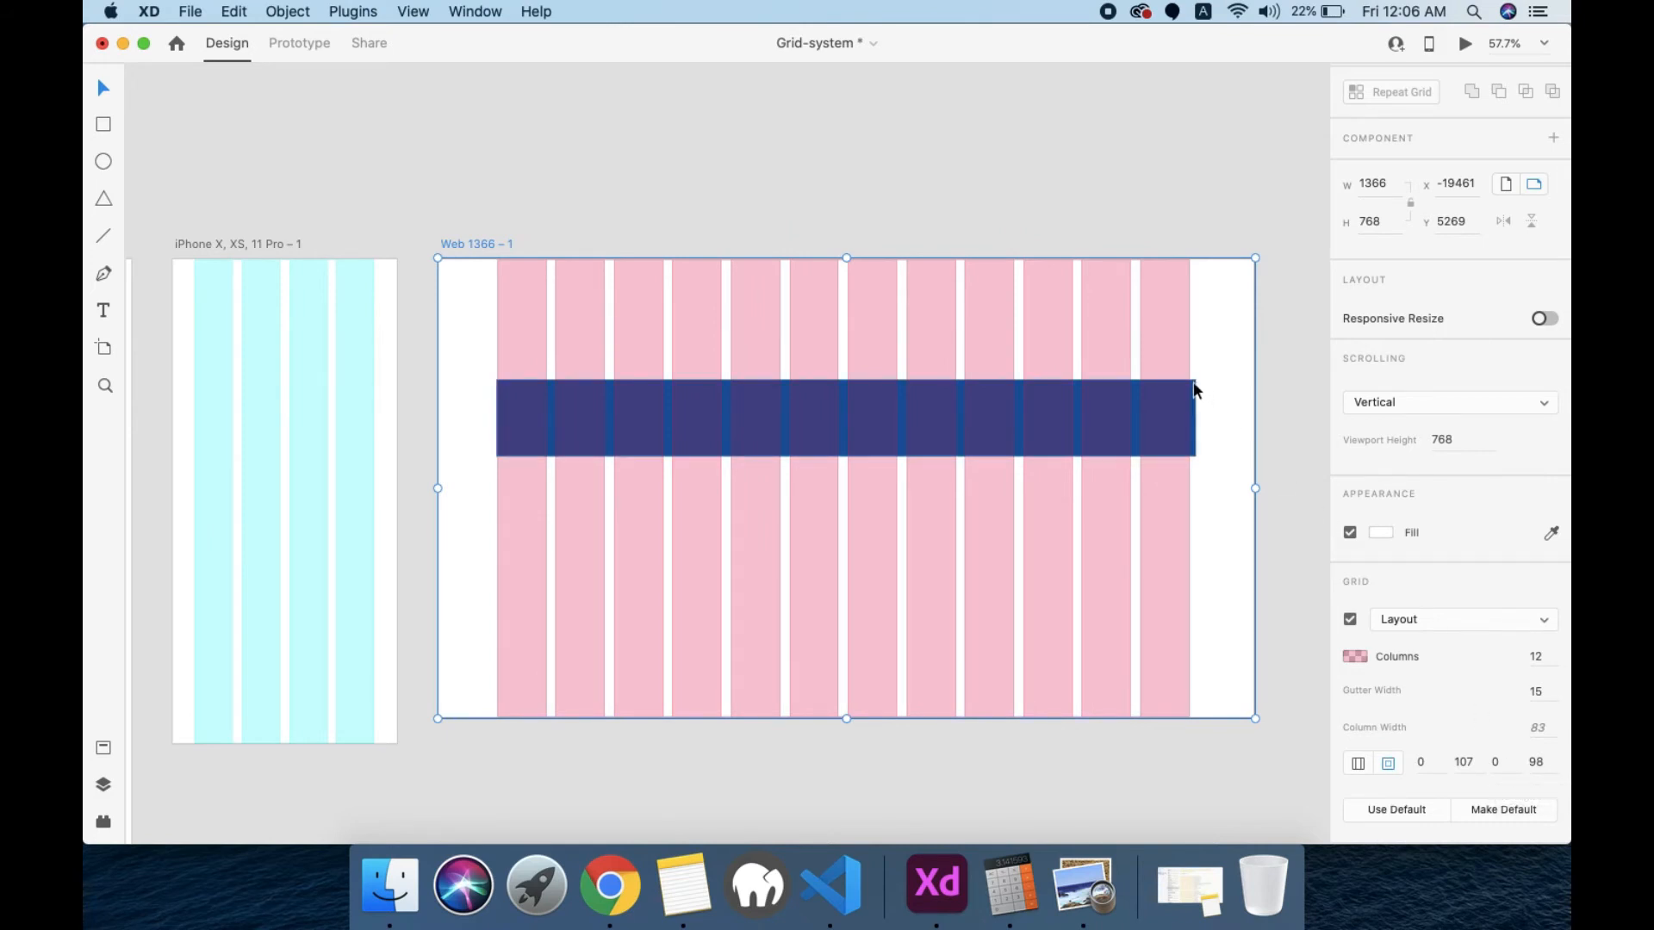
Step: Link the layout grid's left and right margins and set them to 96
{"action": "left_click", "coordinate": [1354, 765]}
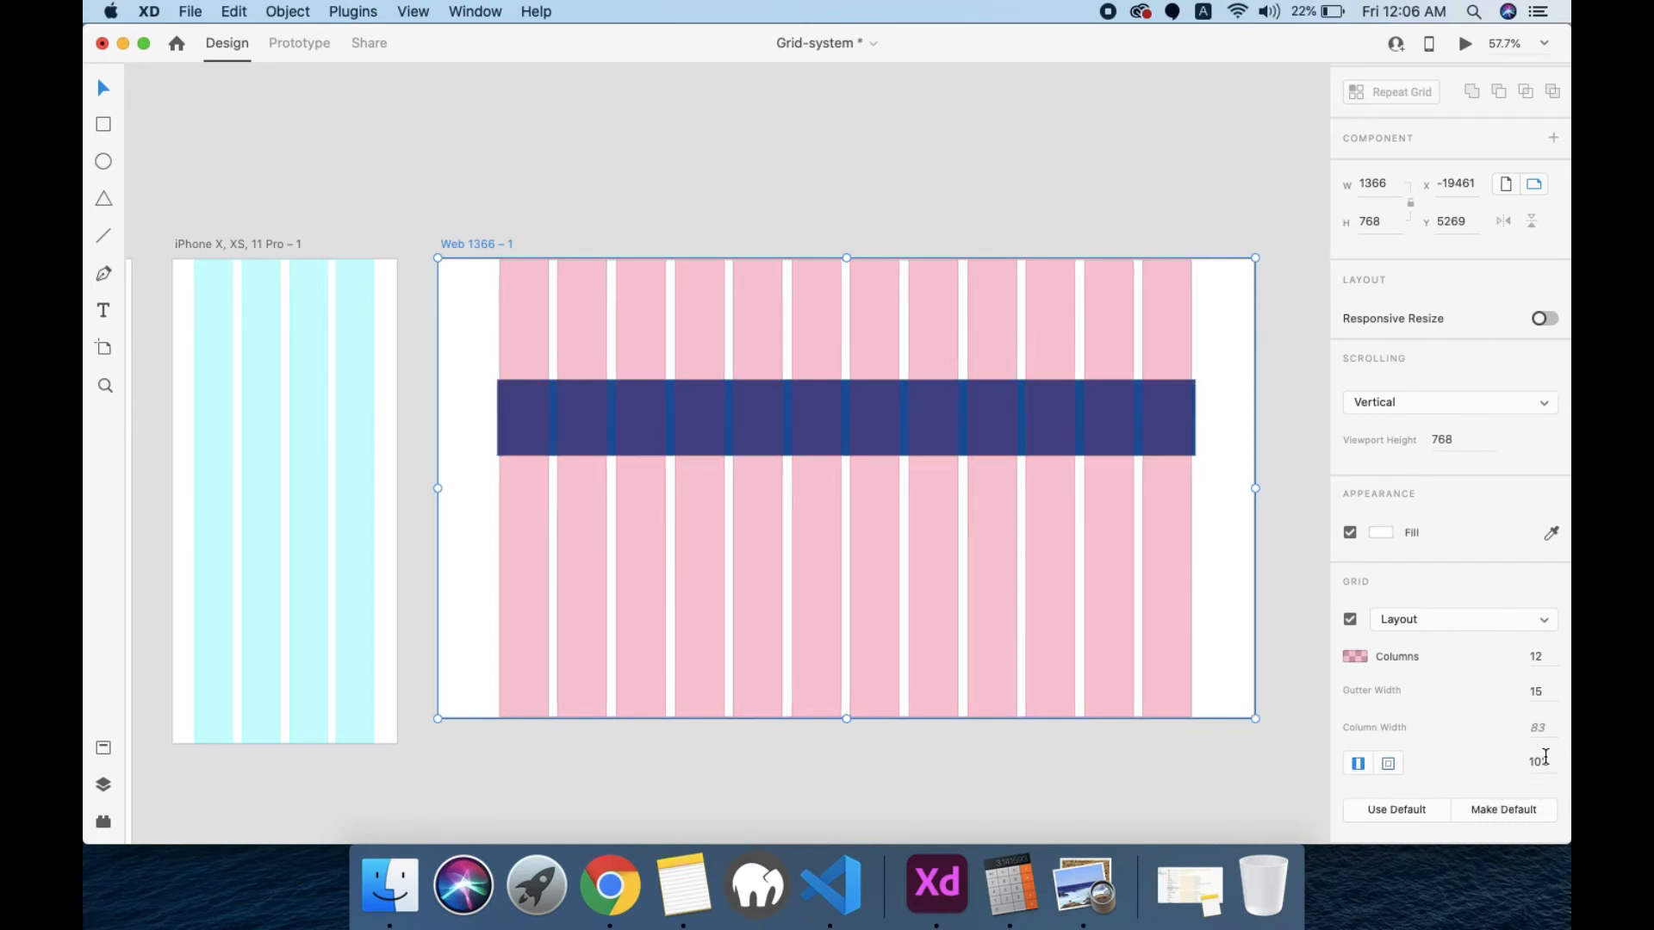
{"action": "left_click", "coordinate": [1543, 762]}
{"action": "type", "text": "96"}
{"action": "key", "text": "Return"}
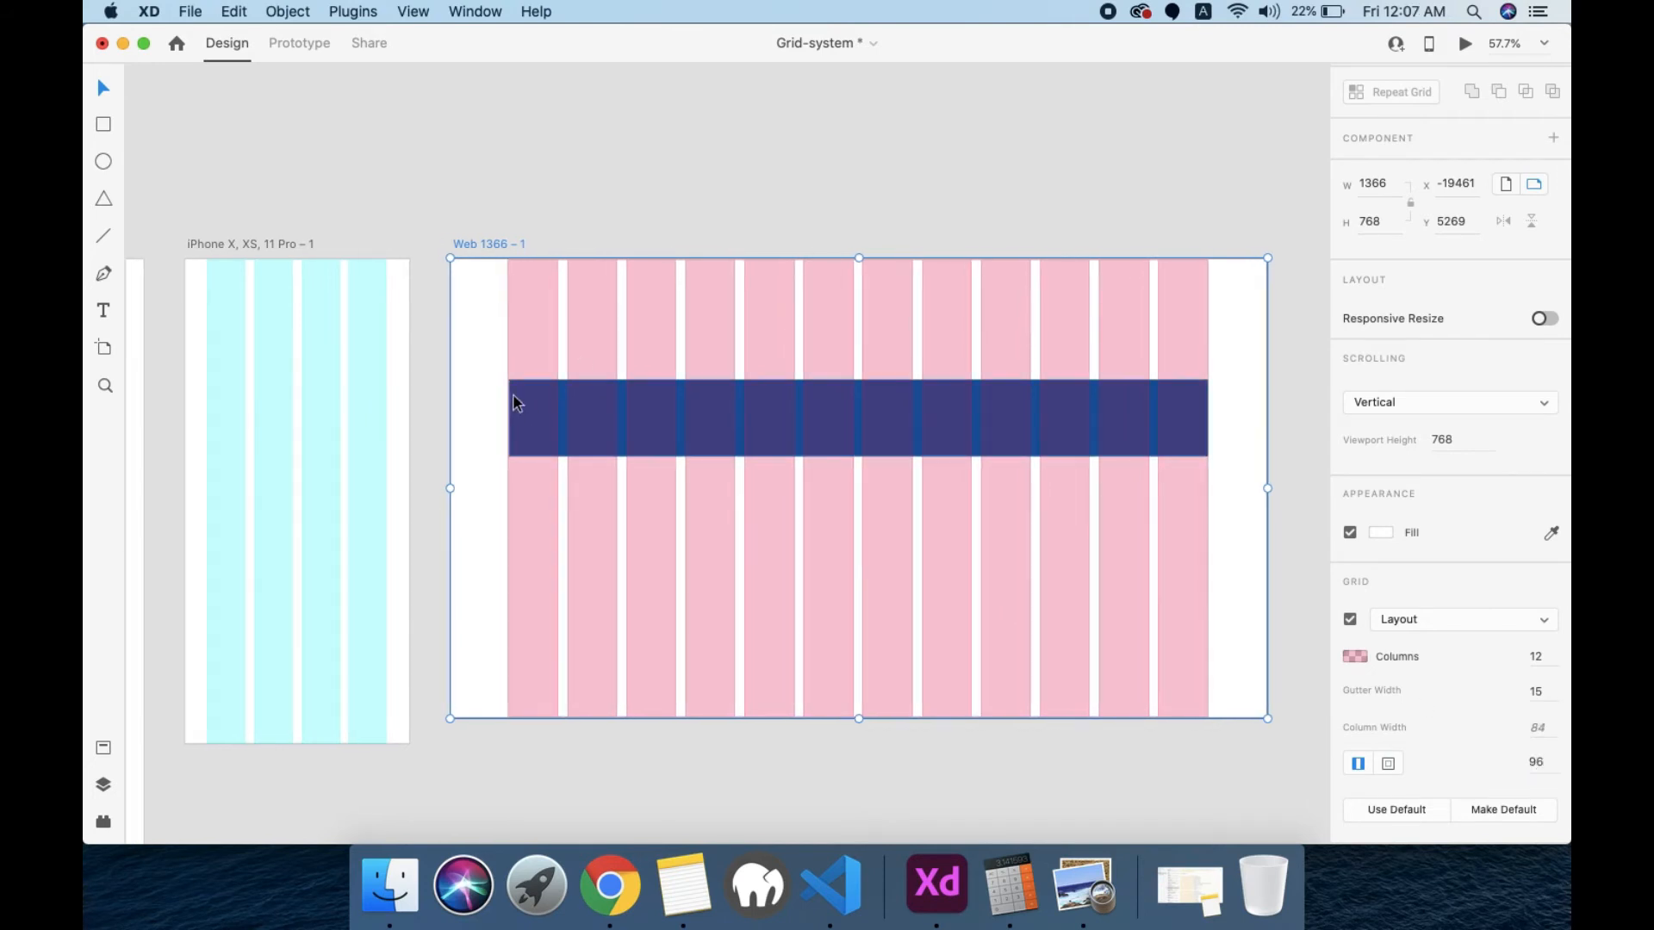
Step: Draw three rectangles in a row above the dark blue bar, spanning 3, 6 and 3 grid columns, the outer ones about 282 wide
{"action": "scroll", "coordinate": [513, 395], "scroll_direction": "up", "scroll_amount": 5}
{"action": "scroll", "coordinate": [513, 399], "scroll_direction": "right", "scroll_amount": 8}
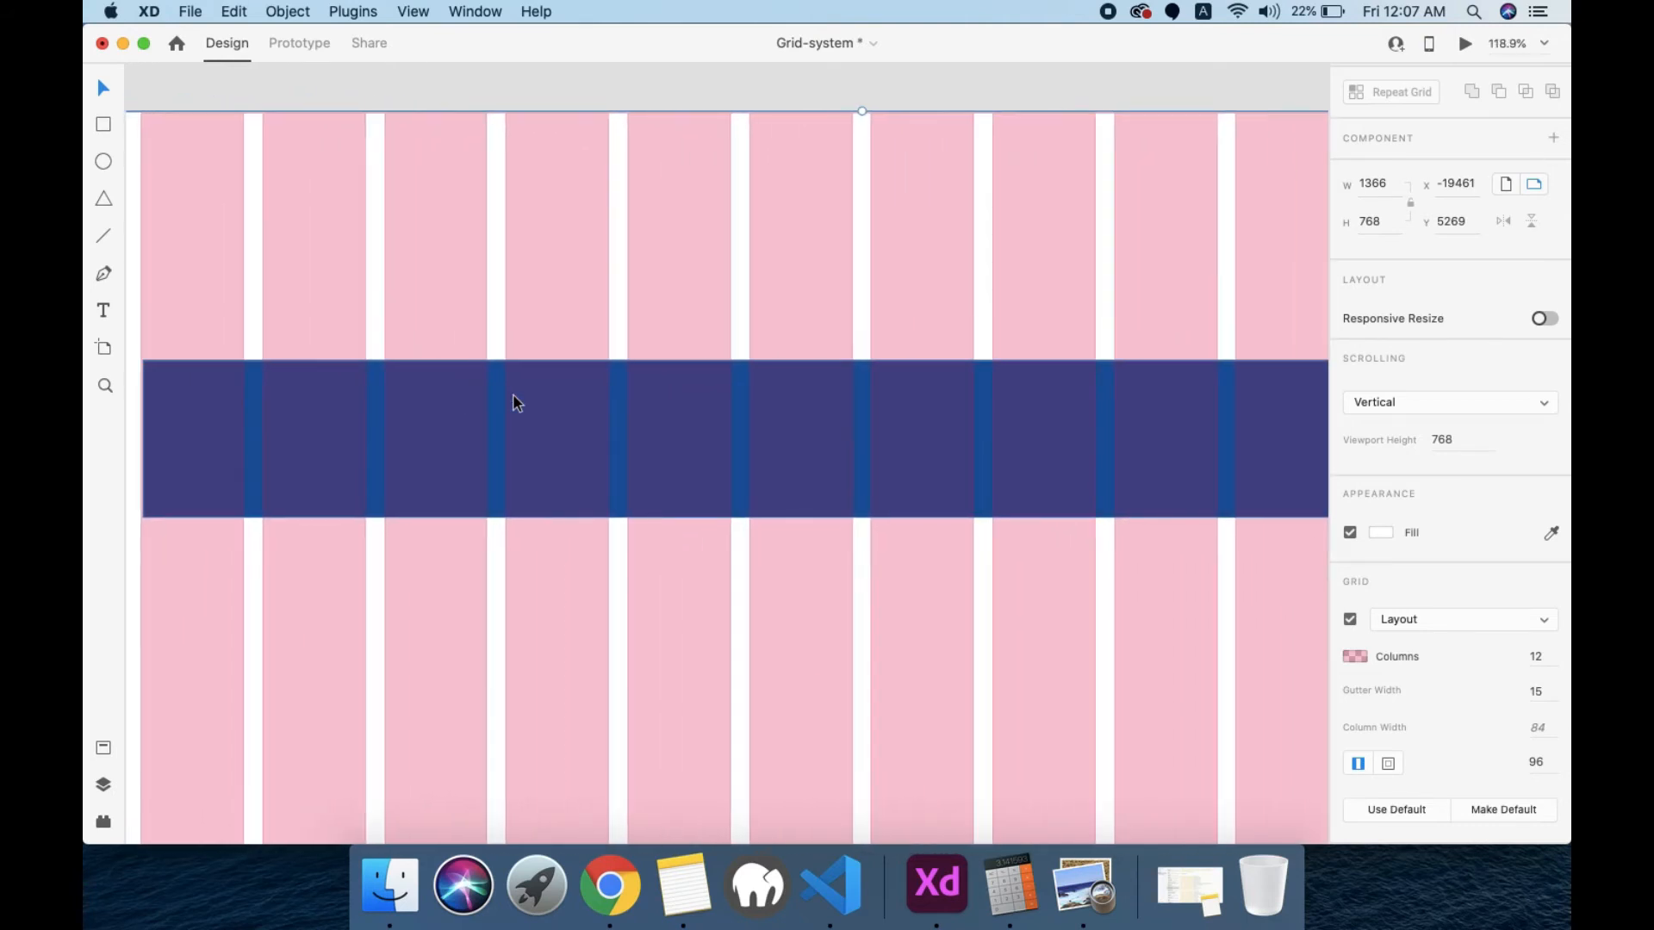
{"action": "scroll", "coordinate": [513, 394], "scroll_direction": "right", "scroll_amount": 3}
{"action": "scroll", "coordinate": [1130, 448], "scroll_direction": "down", "scroll_amount": 4}
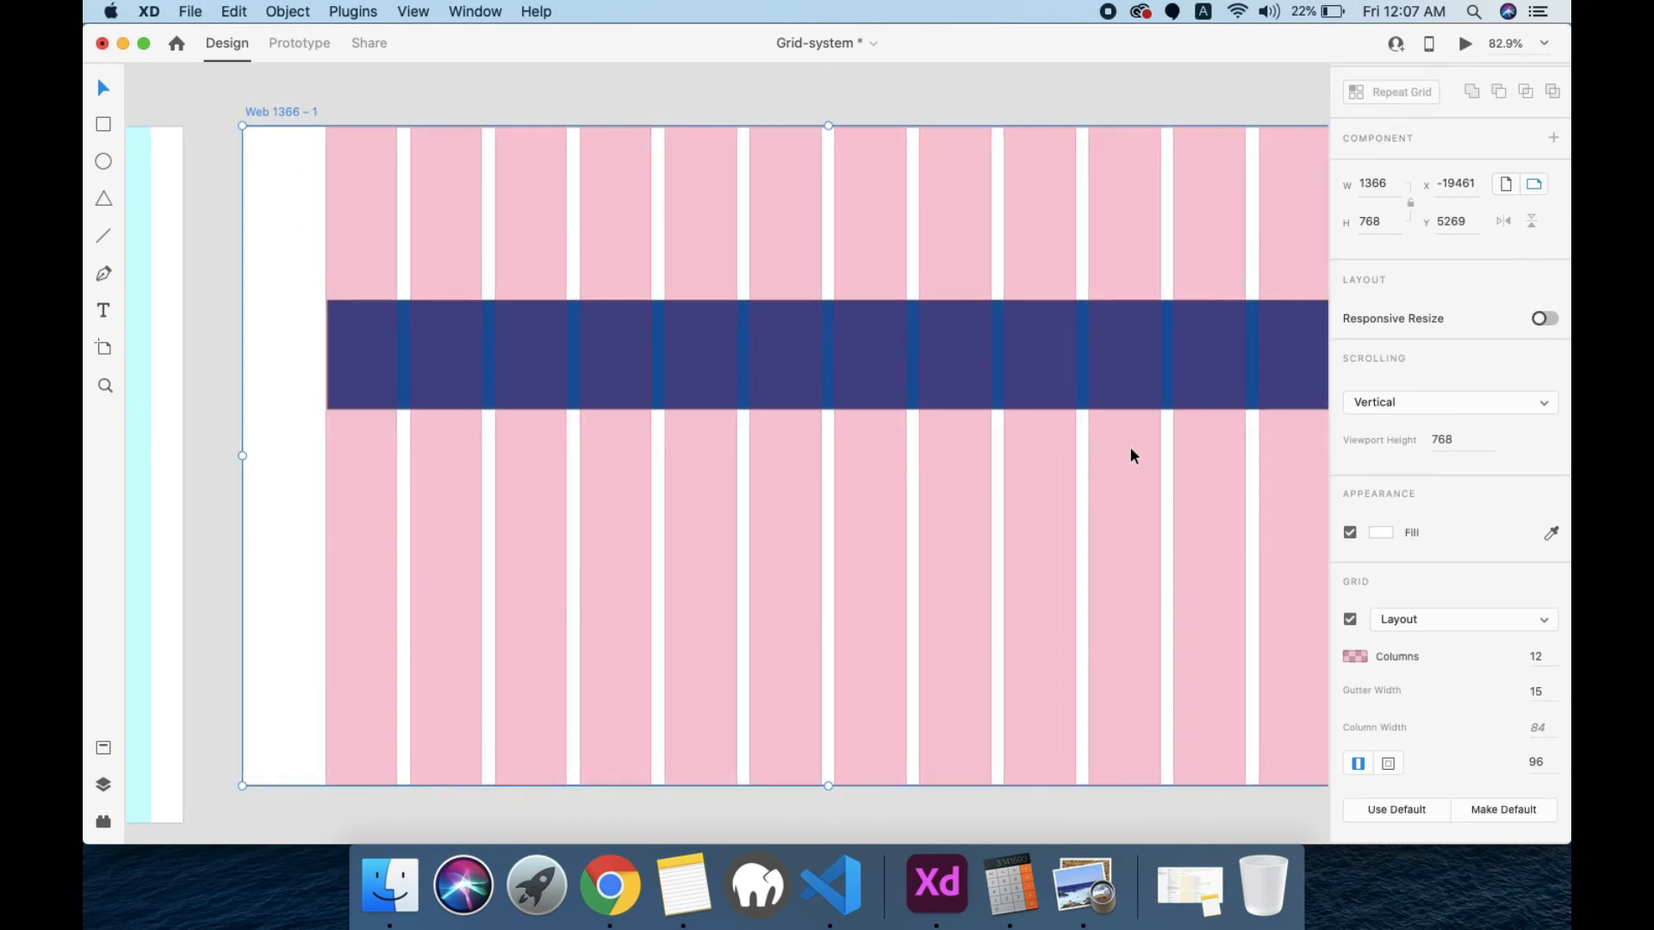
{"action": "scroll", "coordinate": [1131, 449], "scroll_direction": "right", "scroll_amount": 3}
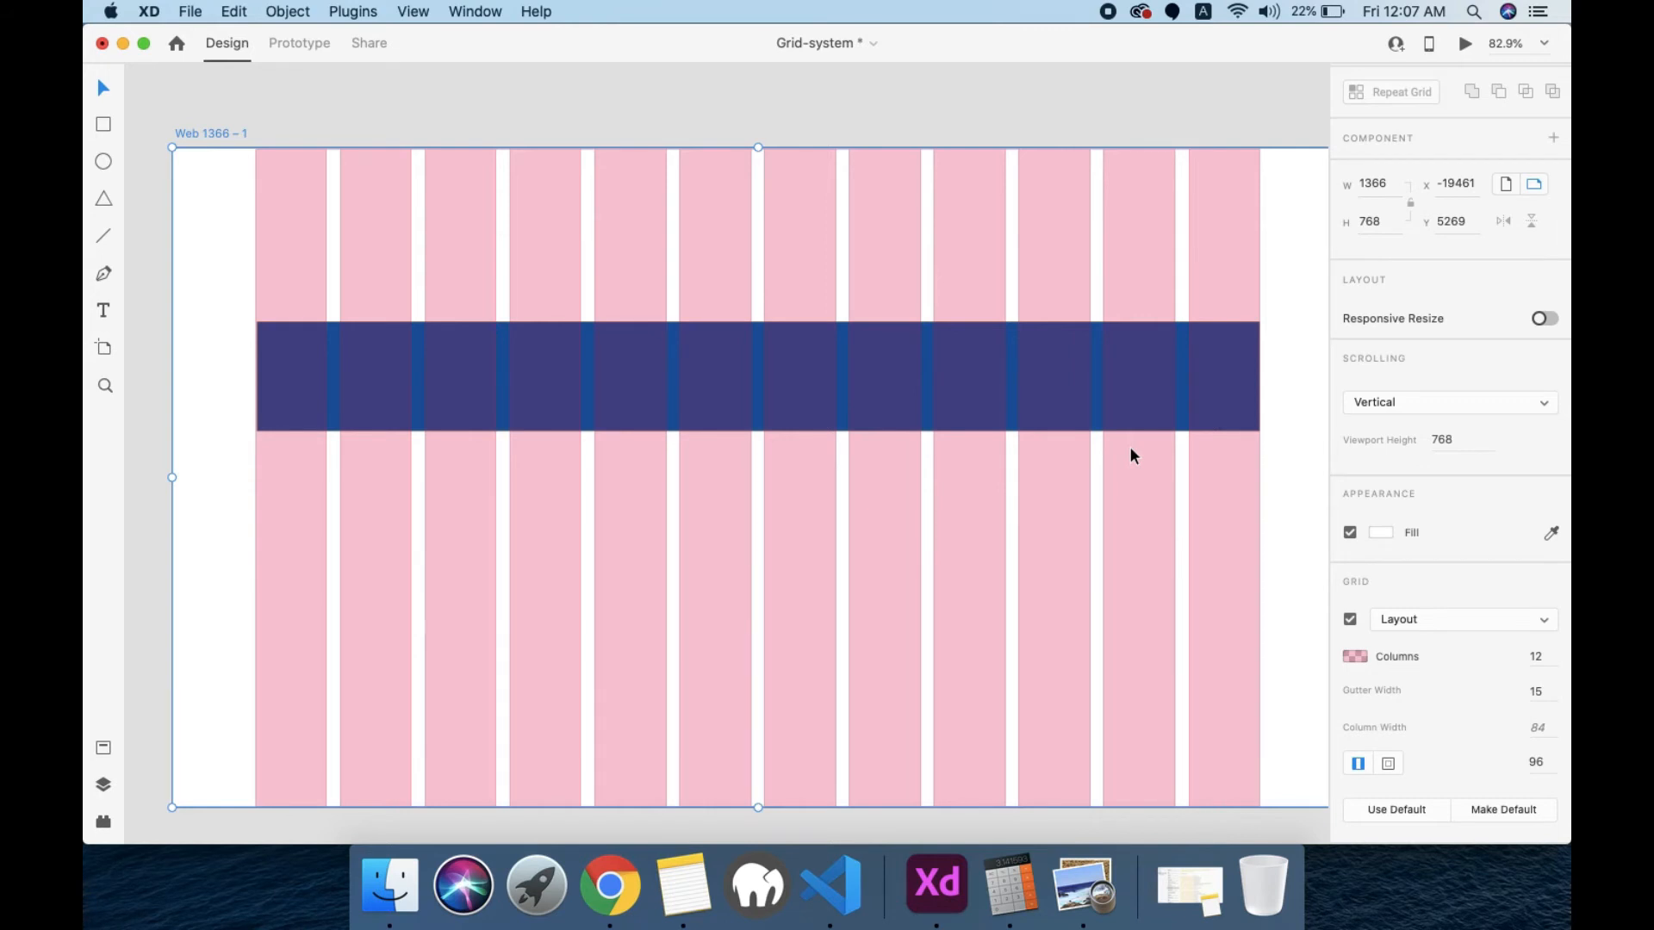
{"action": "left_click", "coordinate": [104, 125]}
{"action": "left_click", "coordinate": [256, 217]}
{"action": "mouse_move", "coordinate": [256, 216]}
{"action": "left_mouse_down"}
{"action": "mouse_move", "coordinate": [634, 288]}
{"action": "mouse_move", "coordinate": [497, 273]}
{"action": "left_mouse_up"}
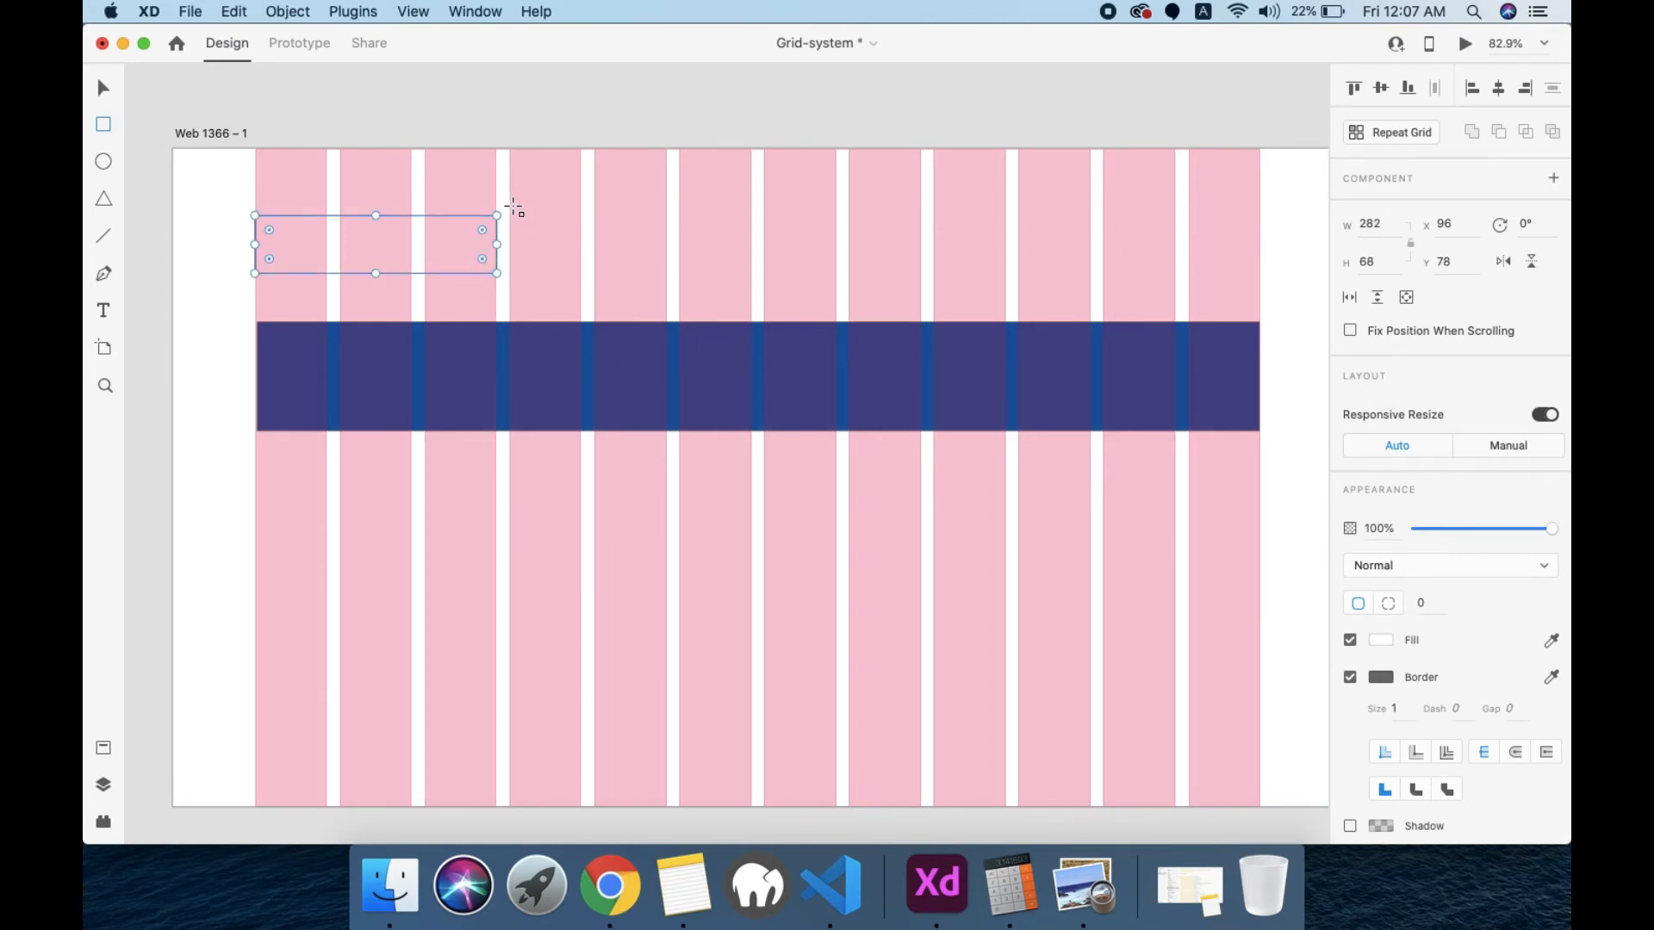
{"action": "left_click_drag", "start_coordinate": [511, 208], "coordinate": [1006, 273]}
{"action": "left_click_drag", "start_coordinate": [1019, 216], "coordinate": [1260, 281]}
Step: Switch to Preview to show the slide on reasons for using a grid layout
{"action": "scroll", "coordinate": [1042, 362], "scroll_direction": "down", "scroll_amount": 5}
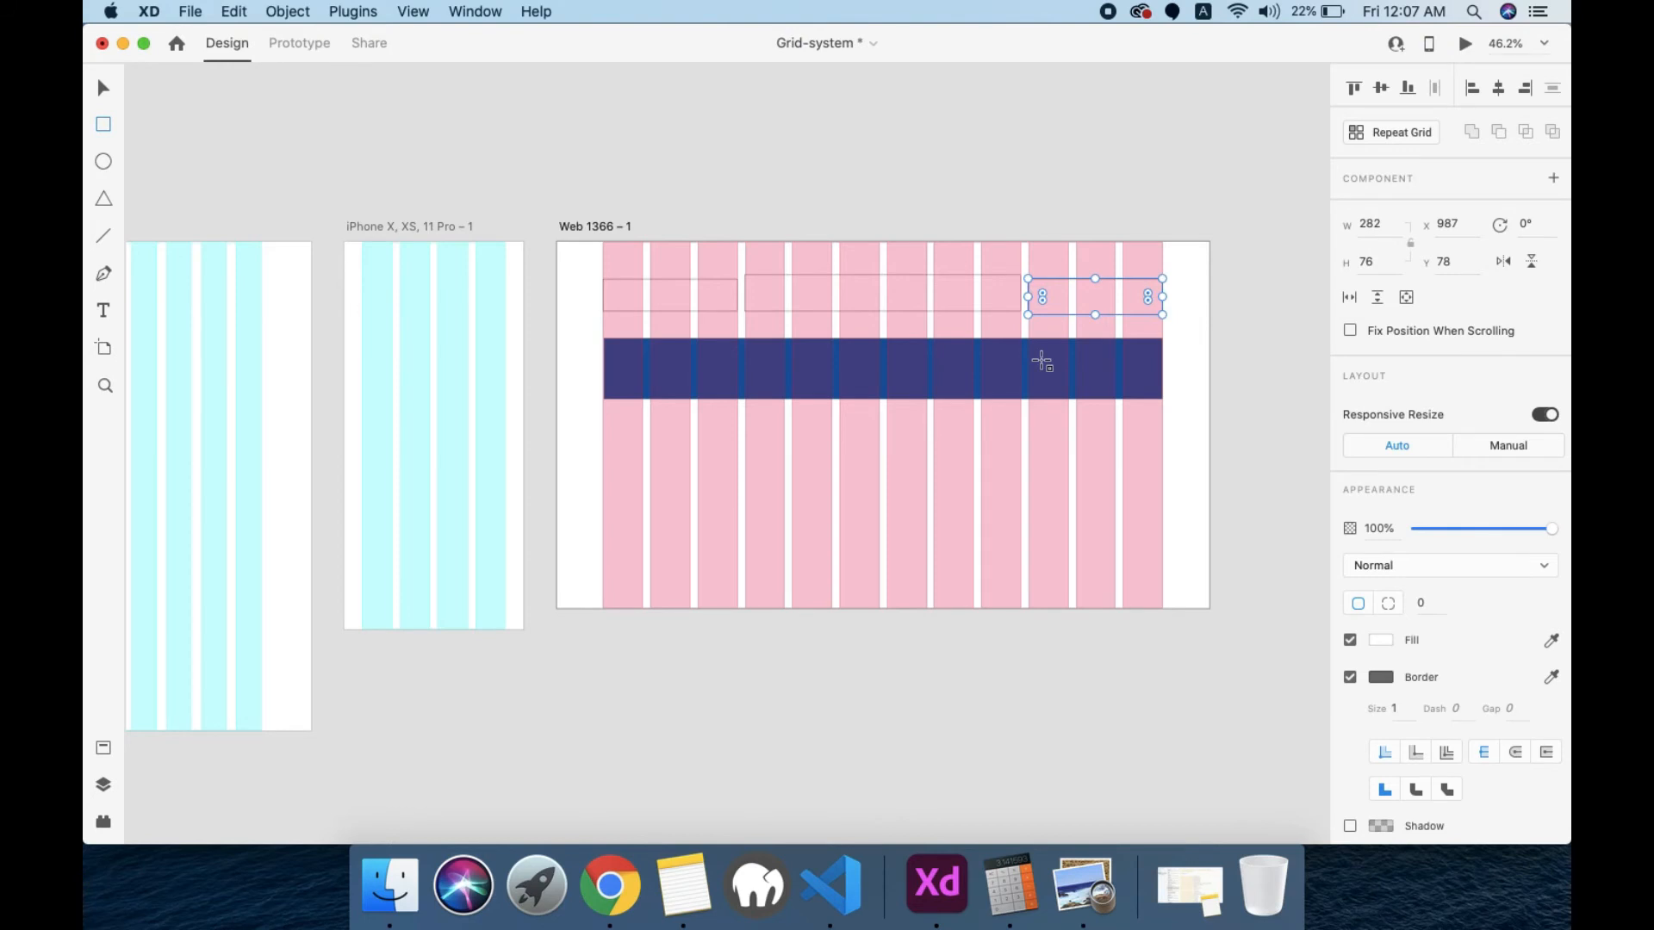
{"action": "left_click", "coordinate": [1081, 891]}
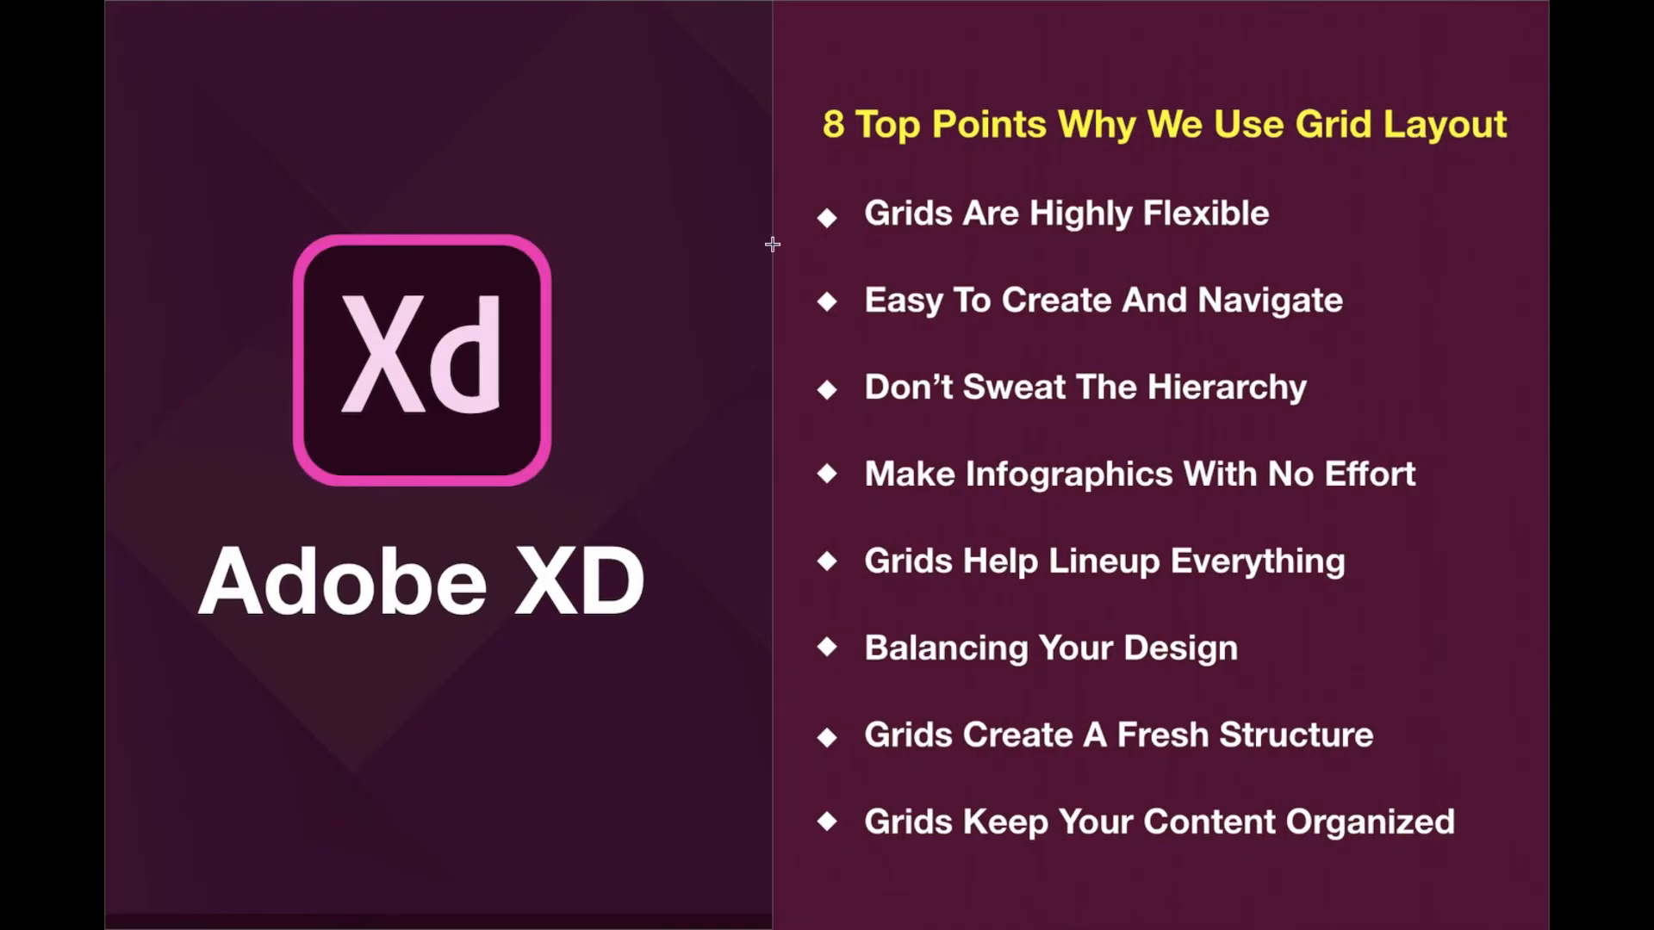